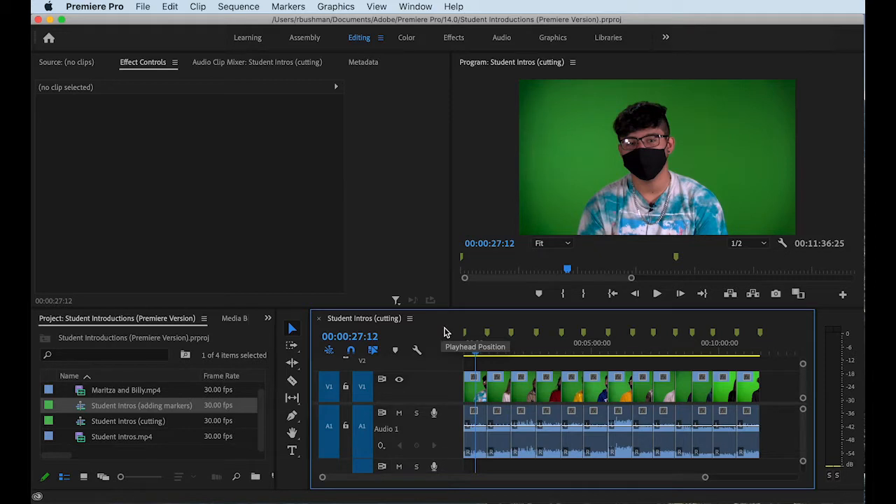
- Go forward through the sequence markers one by one up to the last marker at the end of the sequence
key("shift+m")
key("shift+m")
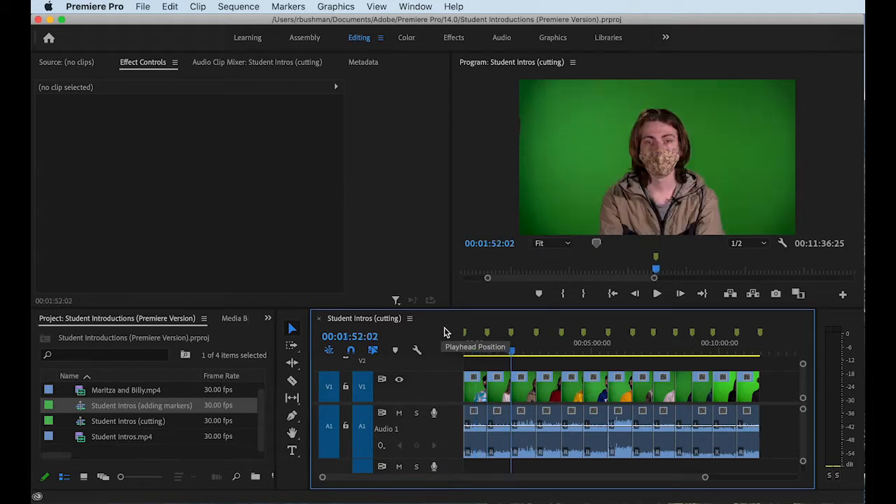
key("shift+m")
key("shift+m")
key("shift+m")
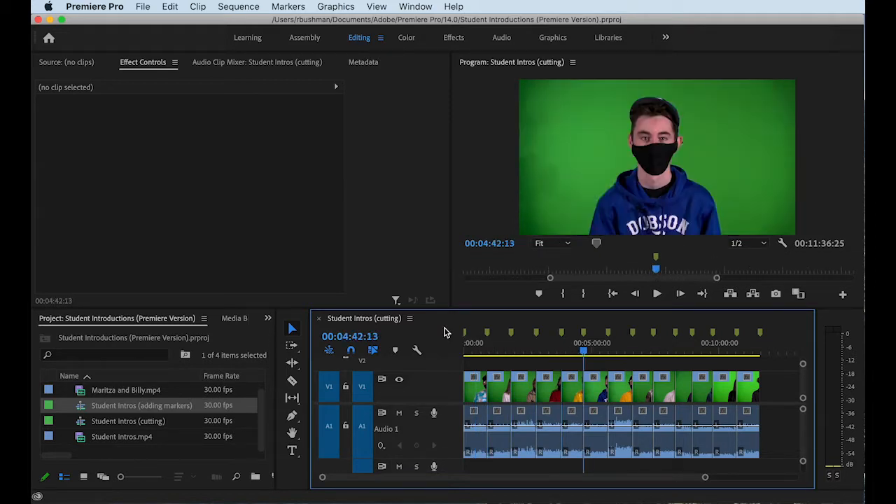
key("shift+m")
key("shift+m")
key("shift+m")
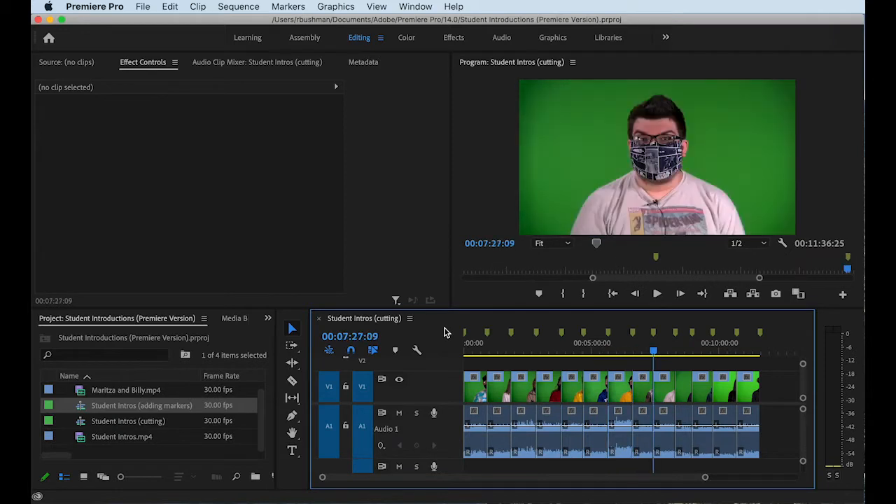
key("shift+m")
key("shift+m")
key("shift+m")
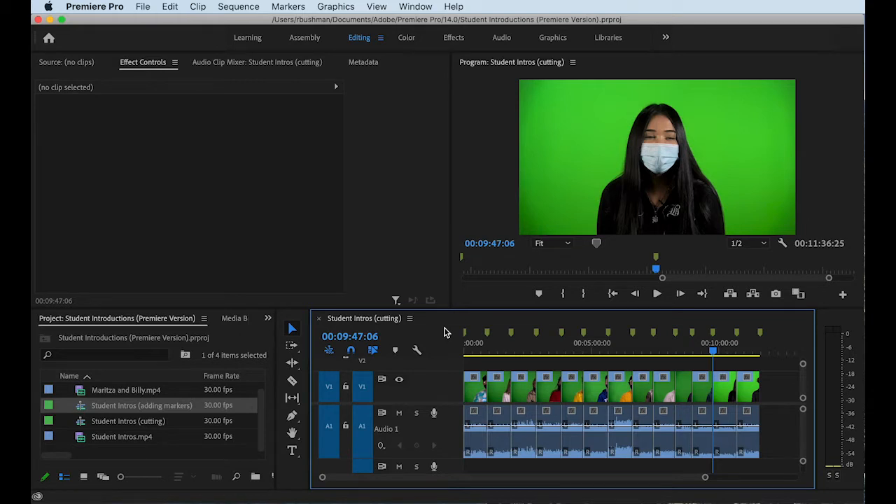
key("shift+m")
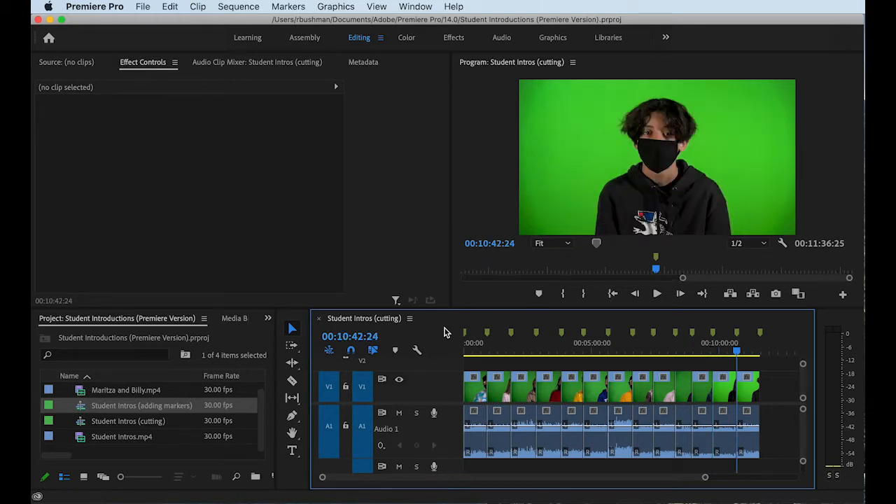
key("super+shift+m")
key("shift+m")
key("shift+m")
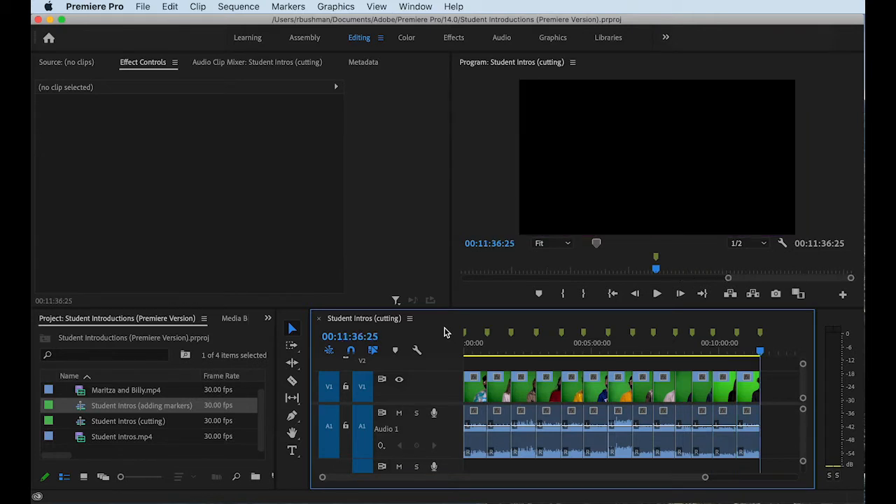
- Go back through the sequence markers to the one at the start of the second clip, 00:00:55:05
key("super+shift+m")
key("super+shift+m")
key("super+shift+m")
key("super+shift+m")
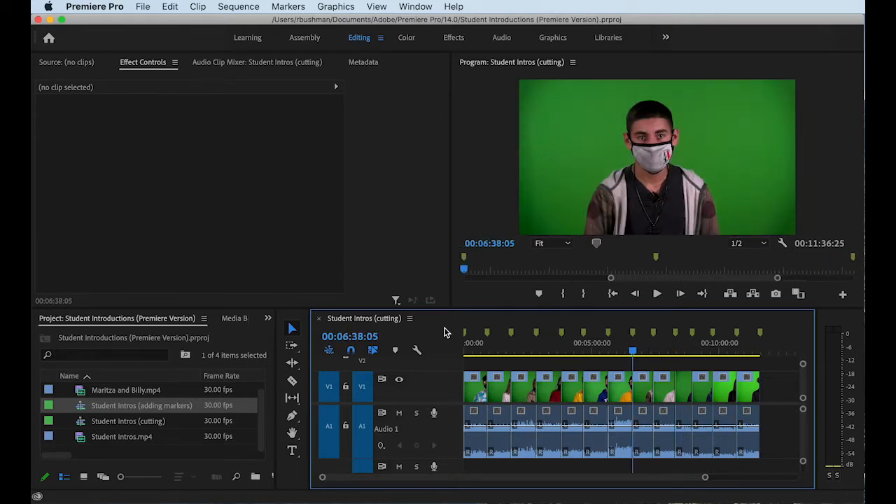
key("super+shift+m")
key("super+shift+m")
key("super+shift+m")
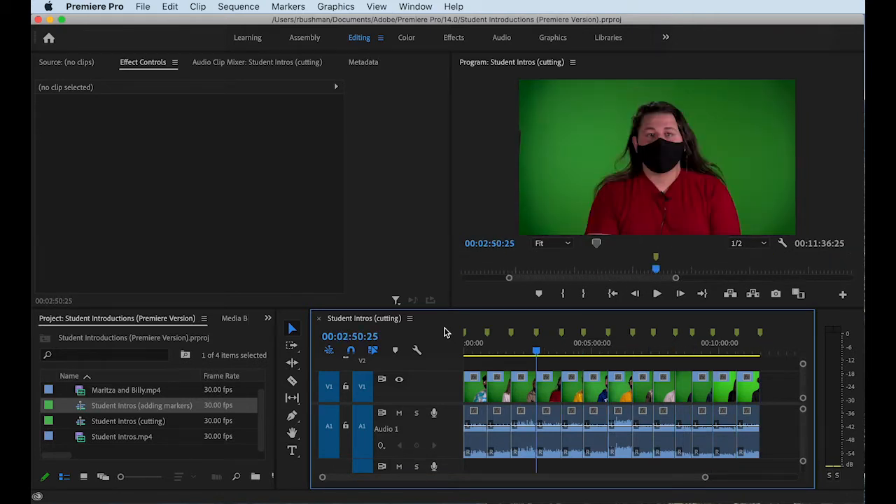
key("super+shift+m")
key("super+shift+m")
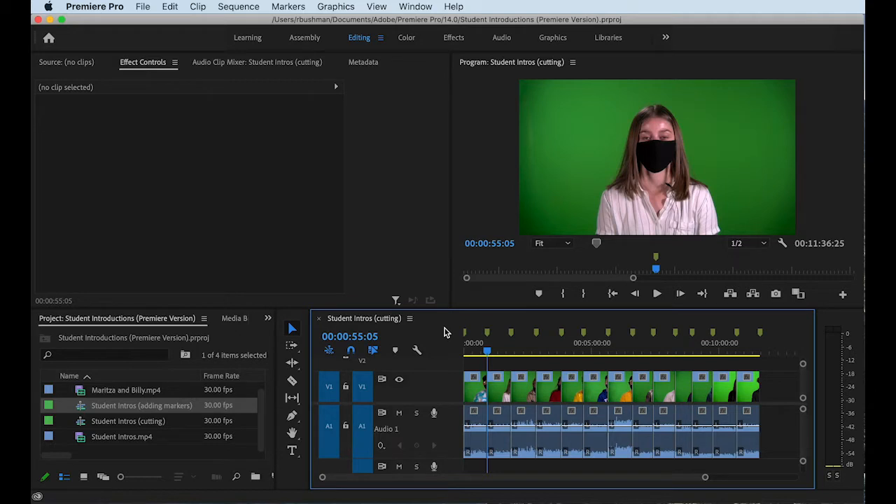
- Examine the opening frames of the second clip one by one up to 00:00:55:23, with the timeline magnified around the cut
key("equal")
key("equal")
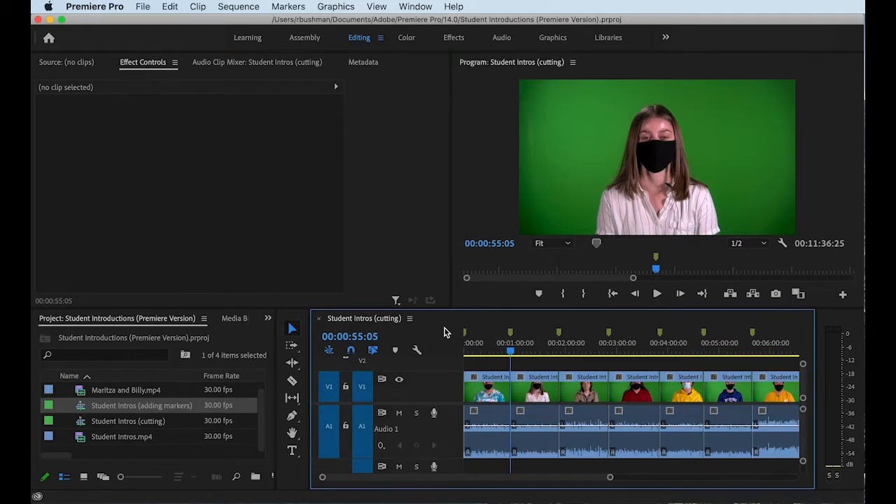
key("equal")
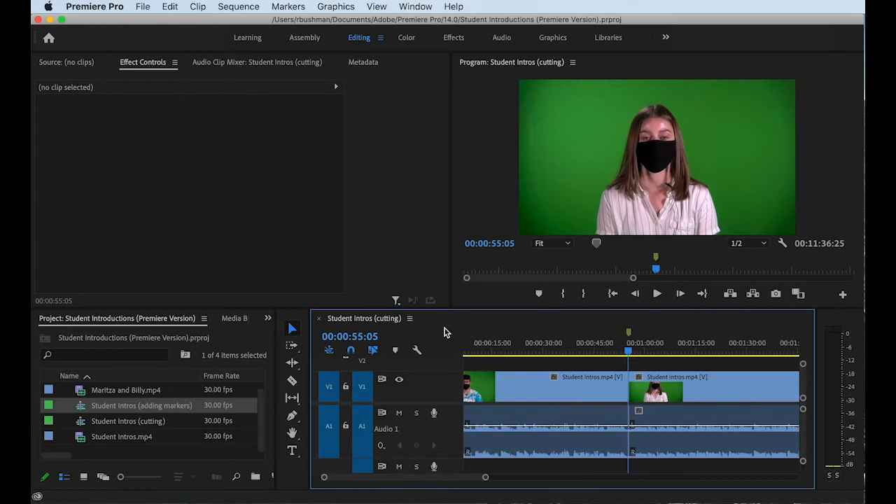
key("equal")
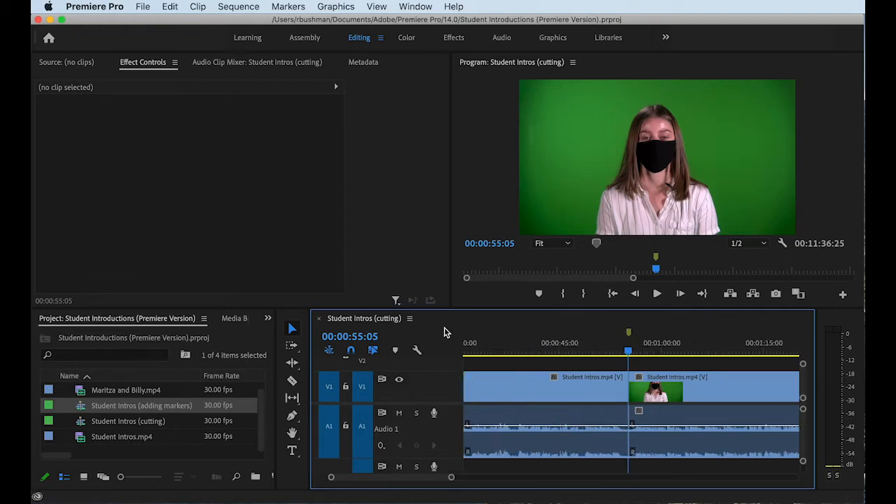
key("equal")
key("equal")
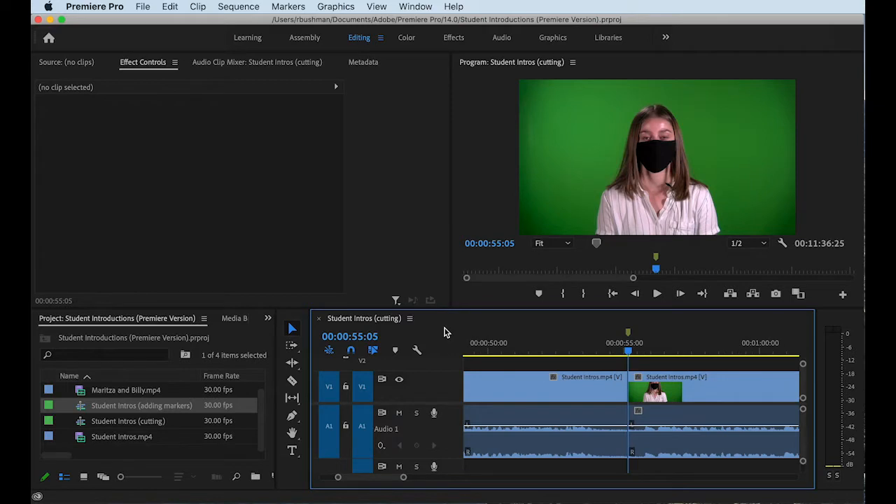
key("Right")
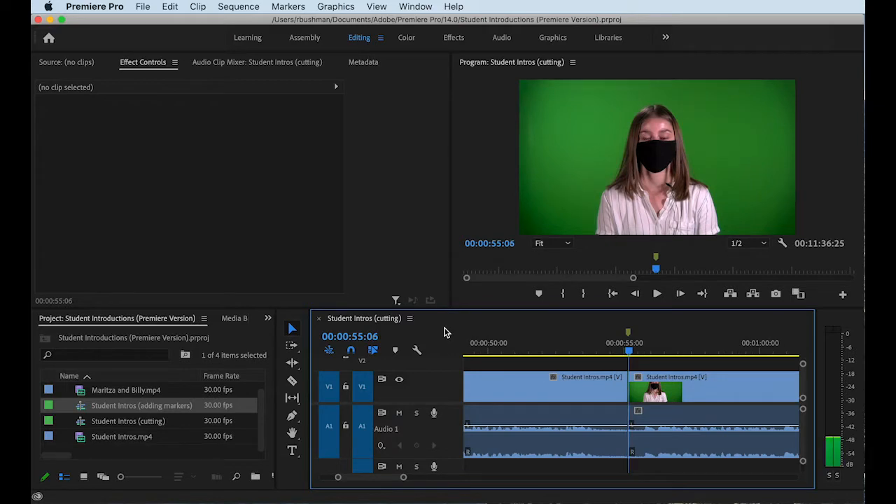
key("Right")
key("Right")
key("Right")
key("Right")
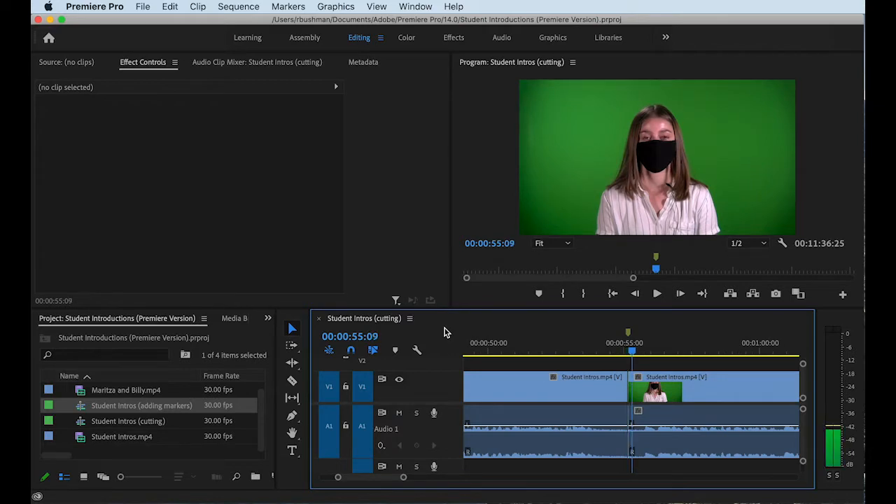
key("Right")
key("Right")
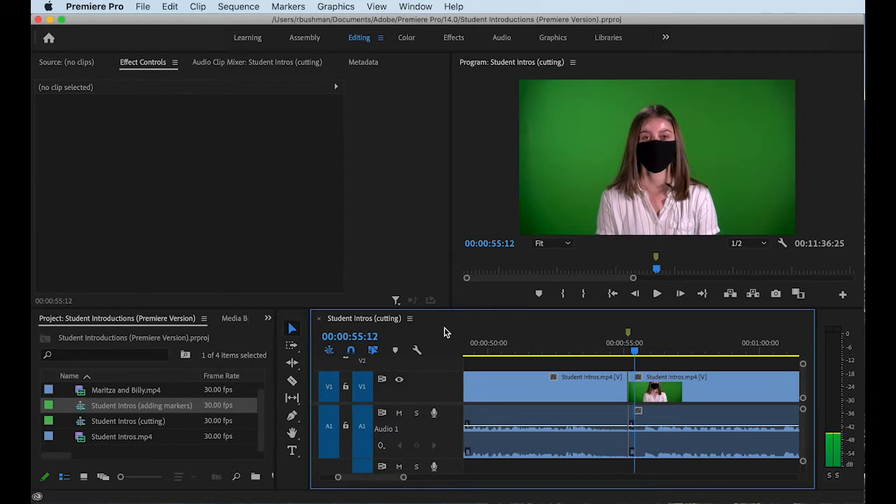
key("Right")
key("Right")
key("Right")
key("Right")
key("Right")
key("Right")
key("Right")
key("Right")
key("Right")
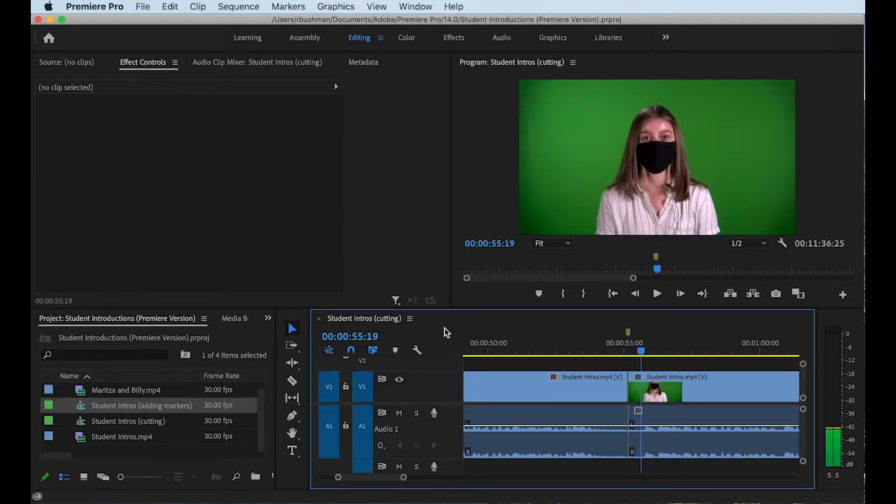
key("Right")
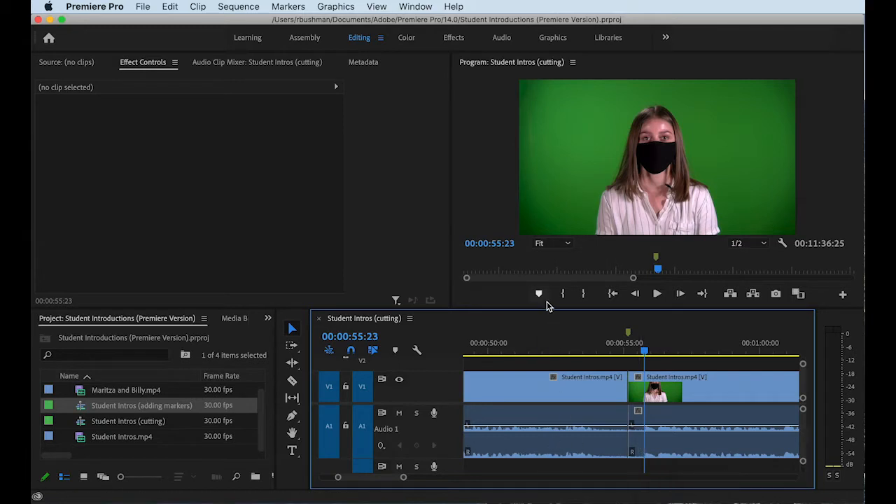
- Step back and forth over the second clip's opening frames and park the playhead at 00:00:55:16 as the trim point
key("Left")
key("Left")
key("Left")
key("Left")
key("Left")
key("Left")
key("Left")
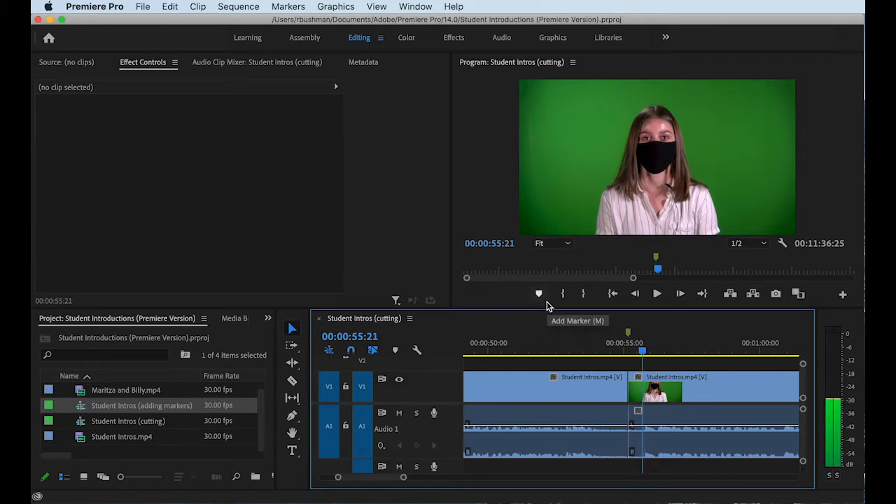
key("Left")
key("Left")
key("Left")
key("Left")
key("Left")
key("Left")
key("Left")
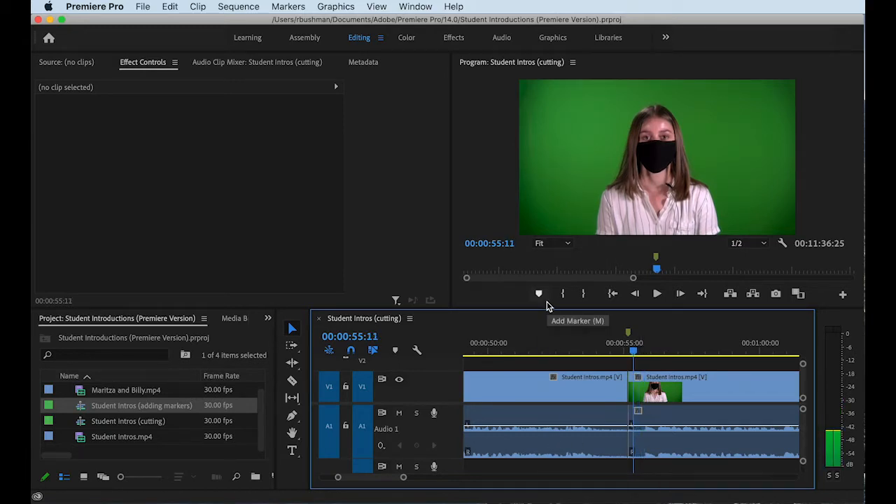
key("Left")
key("Left")
key("Right")
key("Right")
key("Right")
key("Right")
key("Right")
key("Right")
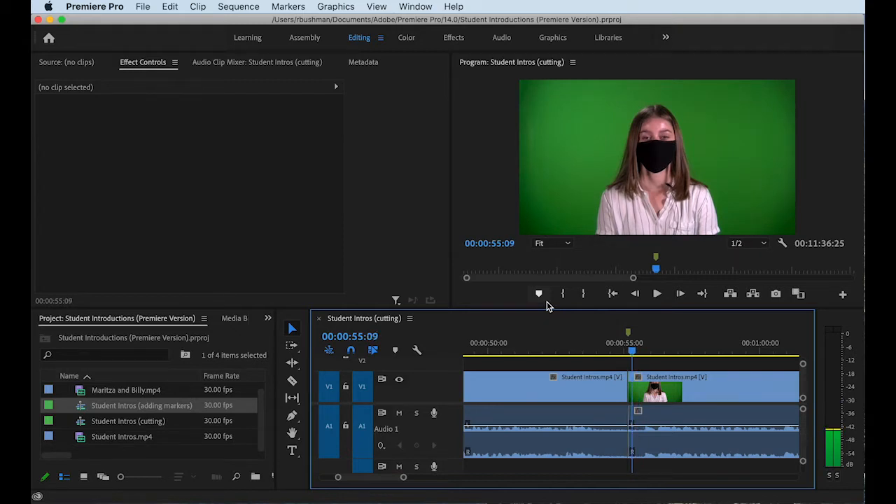
key("Right")
key("Left")
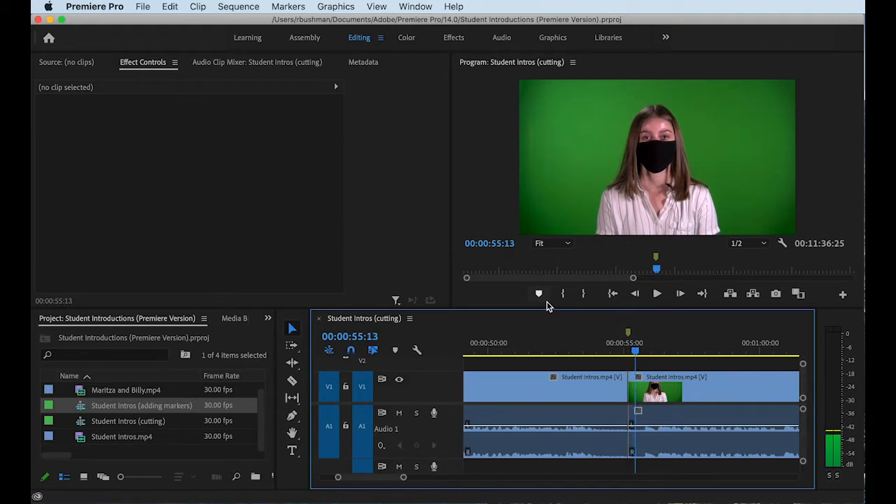
key("Right")
key("Right")
key("Right")
key("Right")
key("Left")
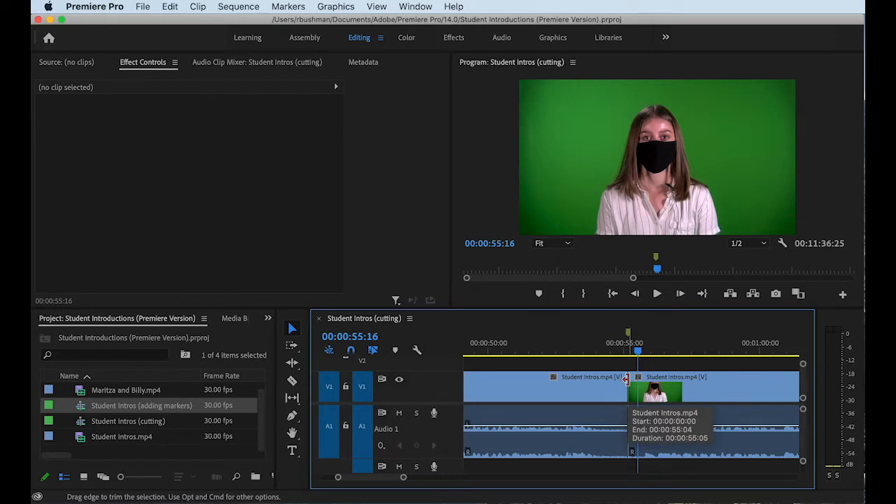
- Trim the start of the second clip up to the playhead at 00:00:55:16
key("=")
key("=")
key("=")
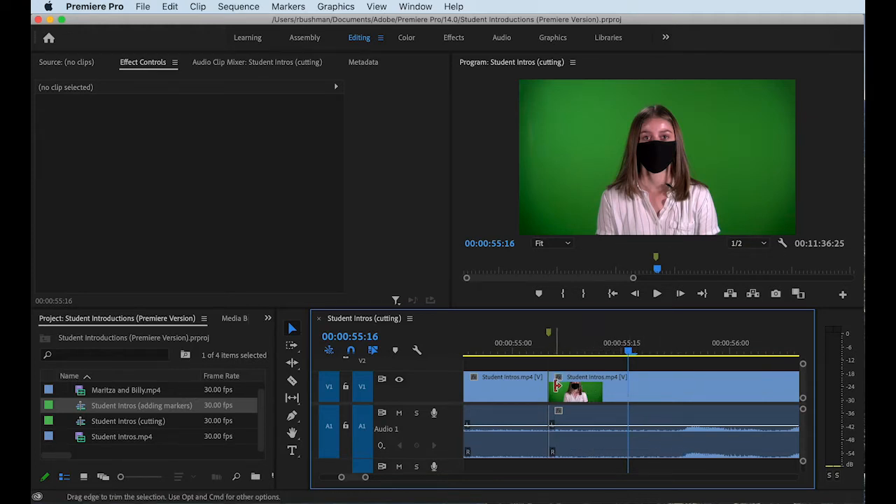
left_click_drag(553, 386, 630, 388)
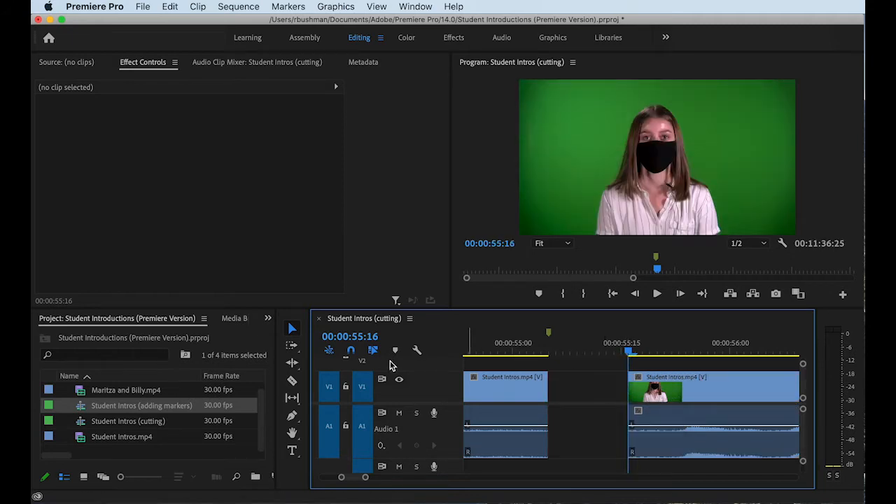
- Delete the empty gap between the first and second clips, and undo that deletion
left_click(571, 391)
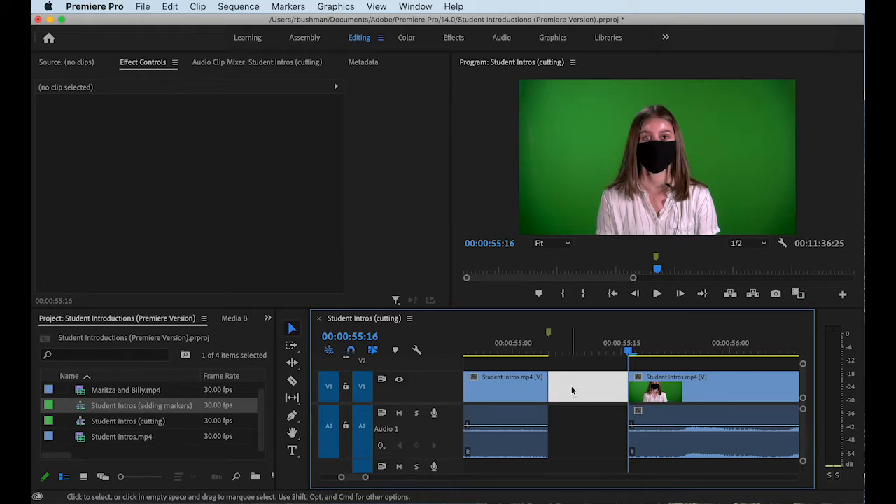
key("Delete")
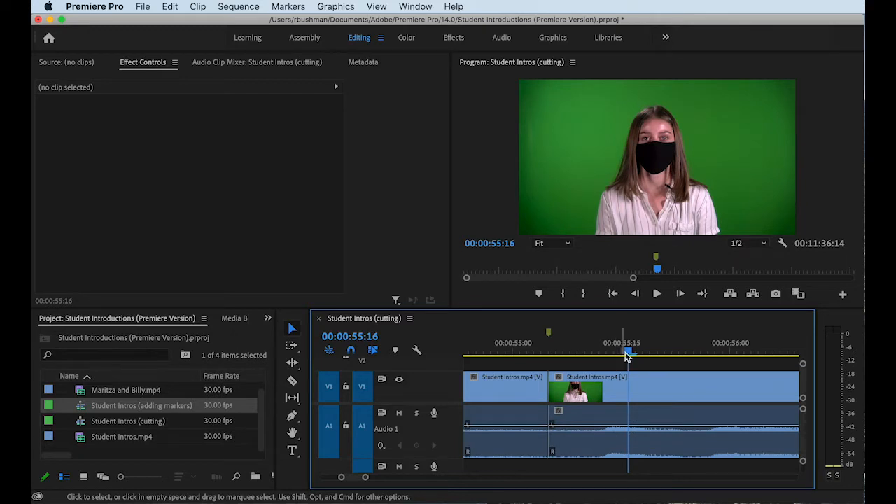
key("super+z")
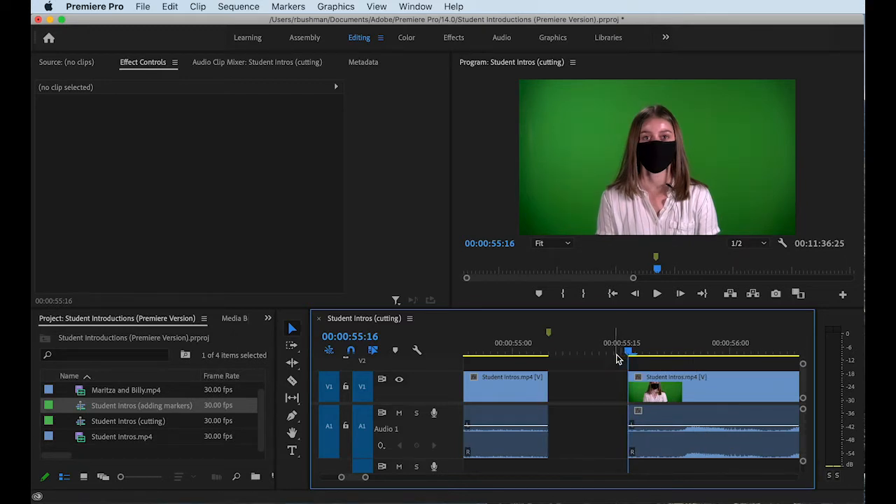
- Apply Close Gap to the sequence and return the playhead to the cut between the first two clips at 00:00:55:05
left_click(238, 7)
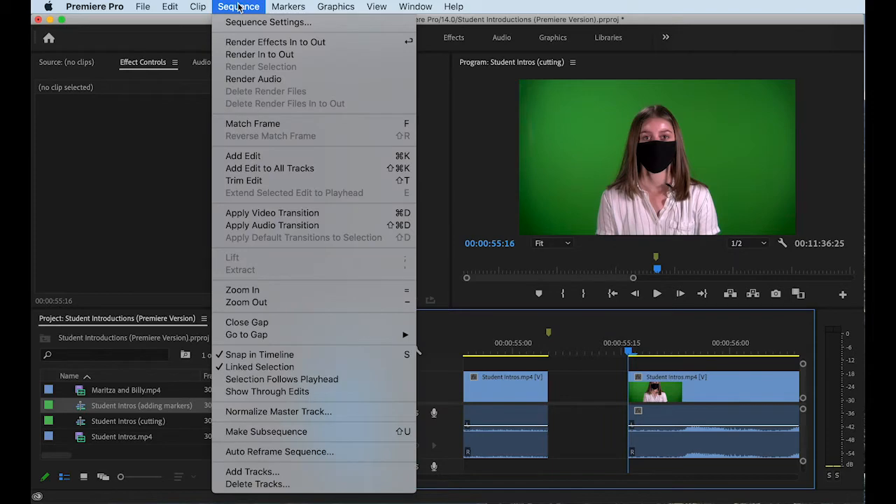
left_click(268, 325)
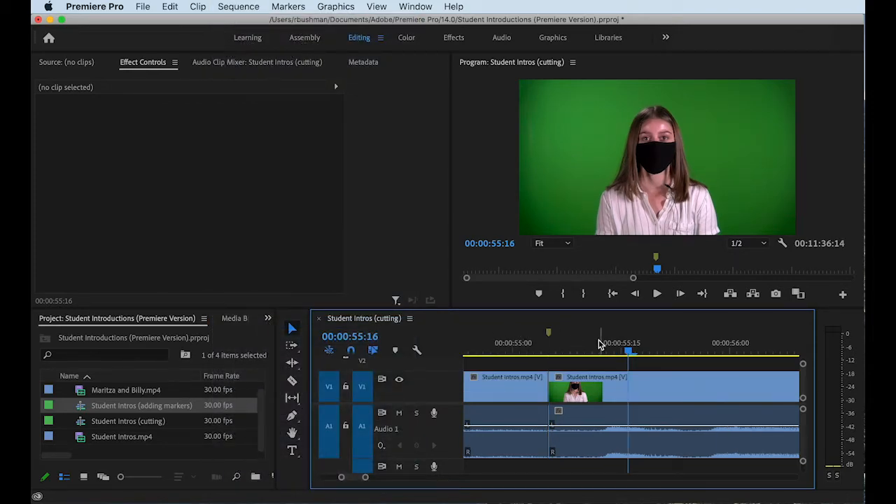
left_click_drag(621, 352, 549, 352)
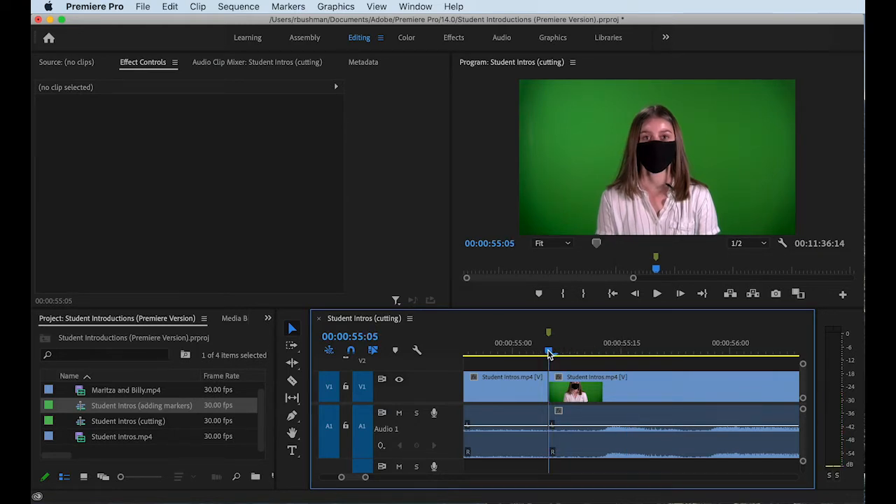
- Jump forward through the edit points to the start of the clip at 00:09:46:25
key("Down")
key("Down")
key("Down")
key("Down")
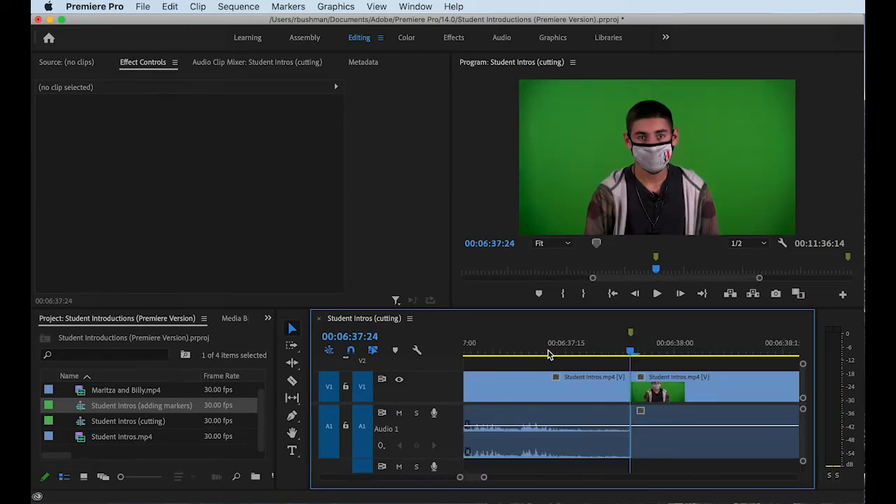
key("Down")
key("Down")
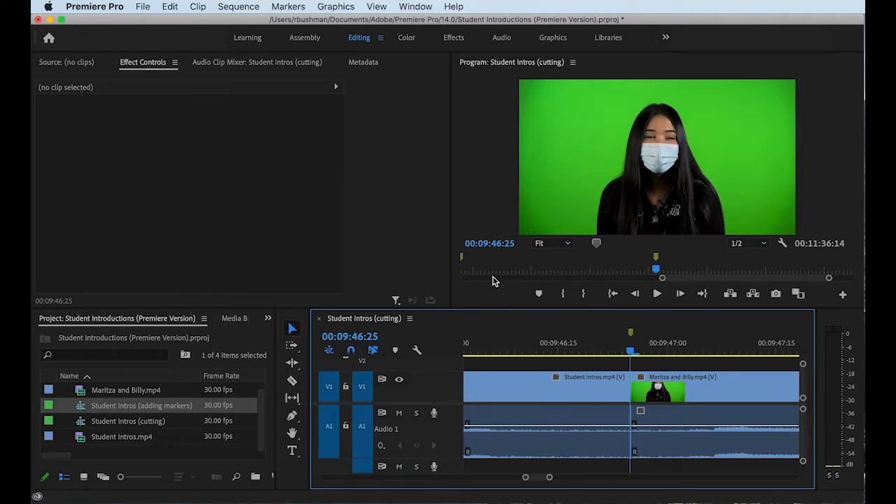
- Step frame by frame through the opening of the clip starting at 00:09:46:25 and park the playhead at 00:09:47:03
key("Right")
key("Right")
key("Right")
key("Right")
key("Right")
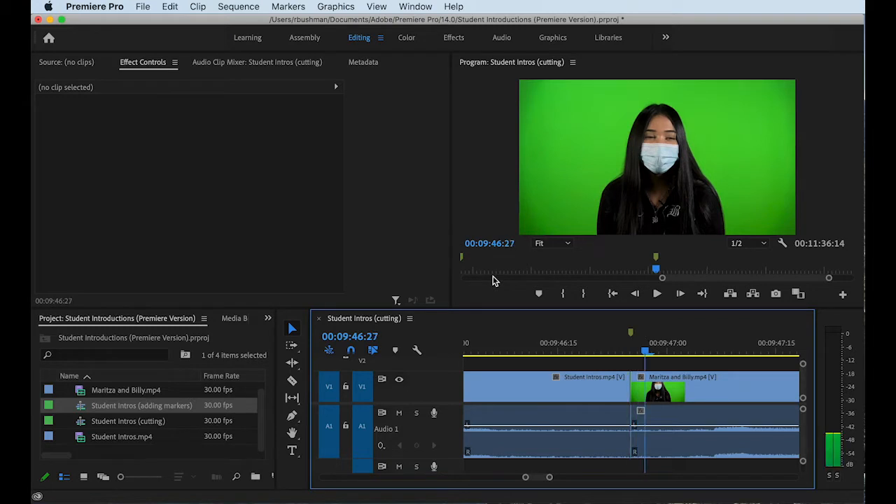
key("Right")
key("Right")
key("Right")
key("Right")
key("Right")
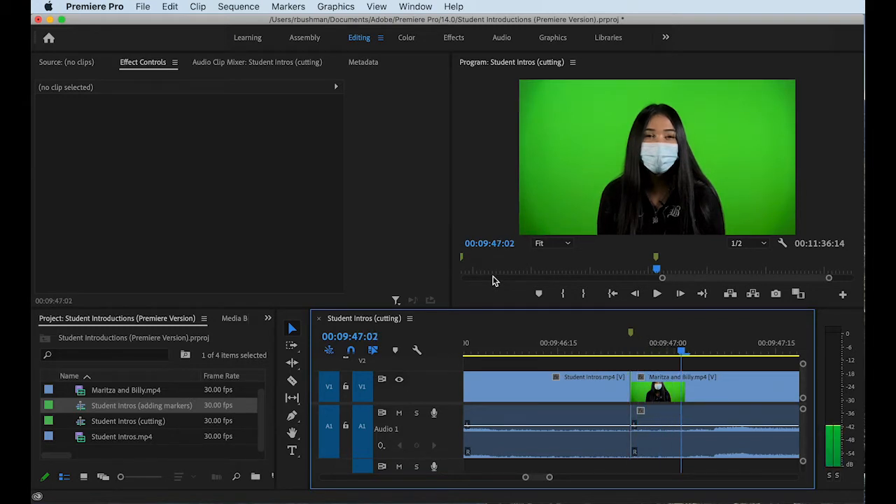
key("Right")
key("Right")
key("Right")
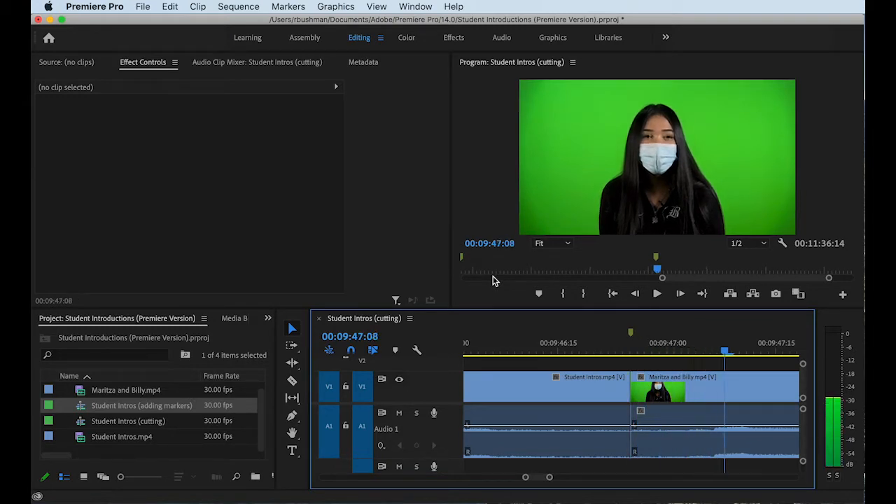
key("Left")
key("Left")
key("Left")
key("Left")
key("Left")
key("Left")
key("Left")
key("Left")
key("Left")
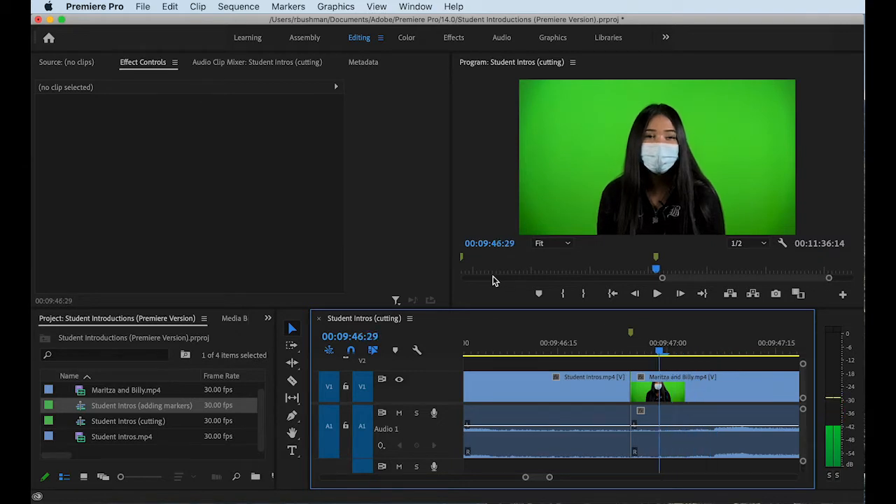
key("Right")
key("Right")
key("Right")
key("Right")
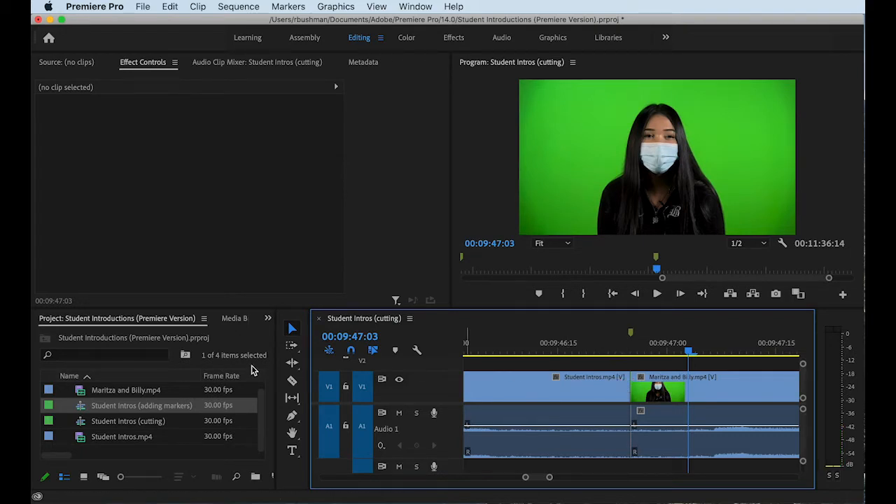
- Trim the start of the first Maritza and Billy.mp4 clip up to the playhead at 00:09:47:03
left_click(293, 330)
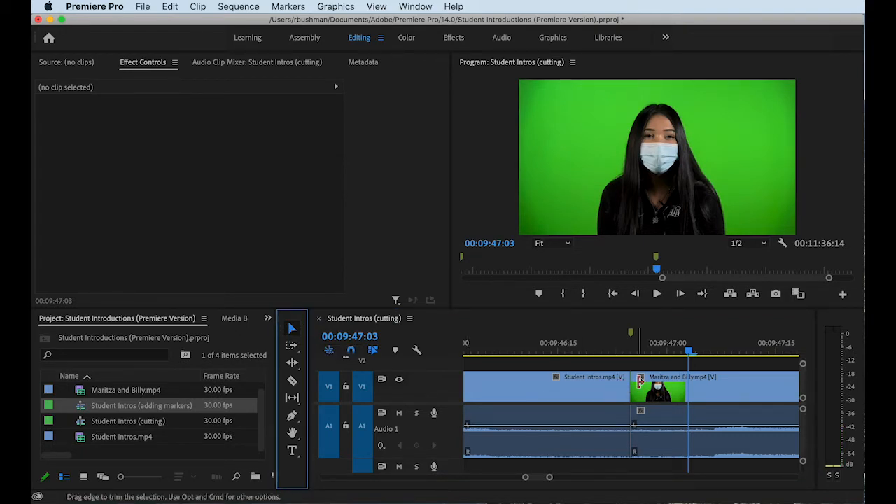
left_click(634, 387)
left_click_drag(634, 387, 669, 385)
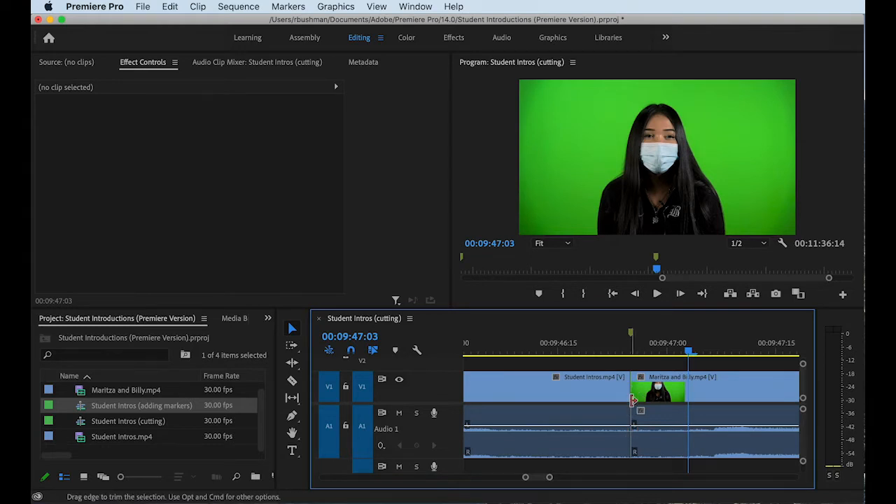
left_click_drag(636, 391, 691, 390)
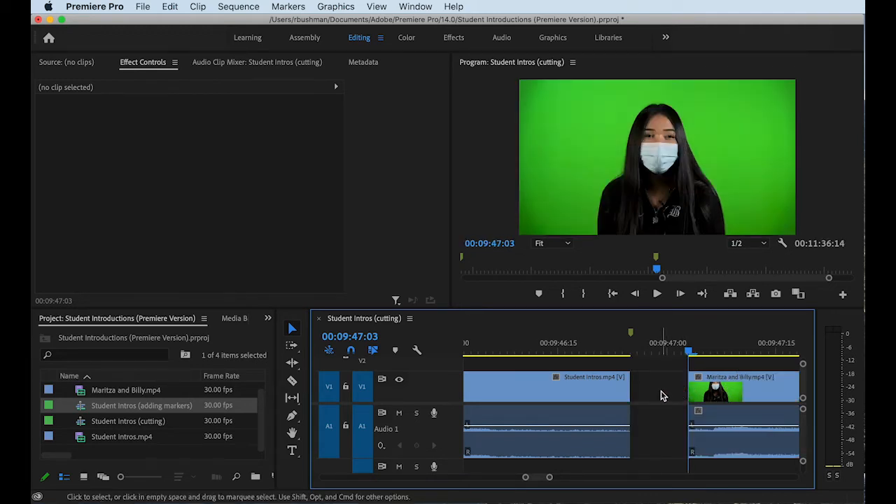
- Select the empty gap before the trimmed clip on V1 and delete it so the following clips close up
left_click(660, 395)
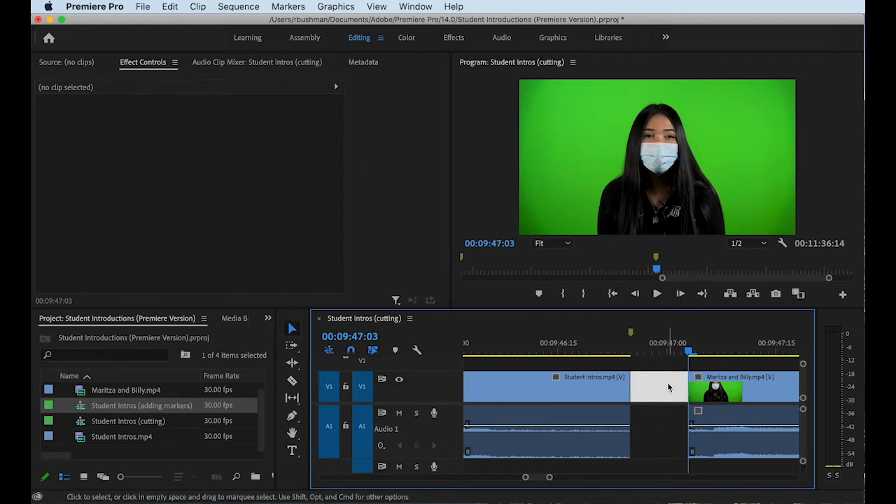
left_click(715, 390)
left_click(668, 387)
key("Delete")
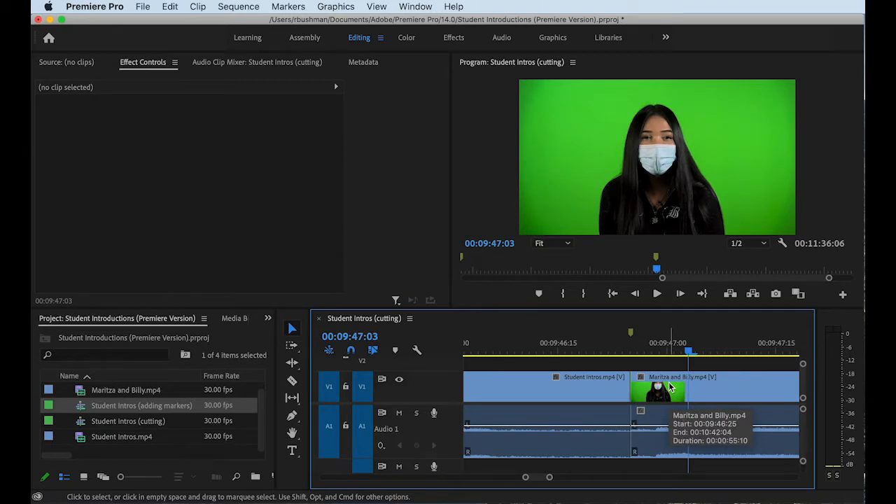
- Check the next edit point at 00:10:42:05, then jump back through the edit points to the beginning of the sequence
key("Down")
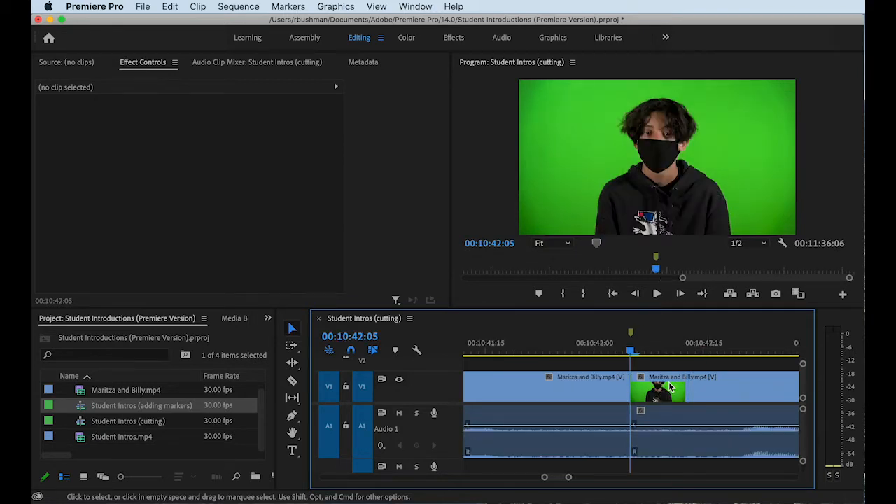
key("Down")
key("Up")
key("Up")
key("Up")
key("Up")
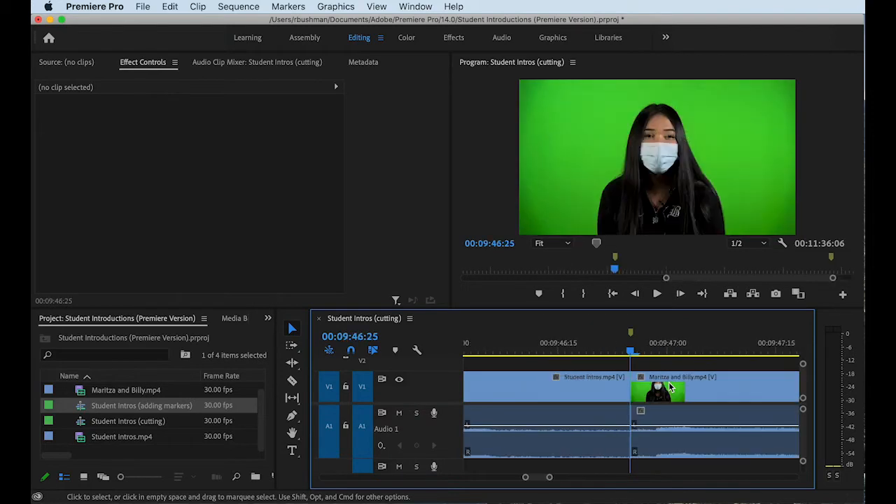
key("Up")
key("Up")
key("Up")
key("Up")
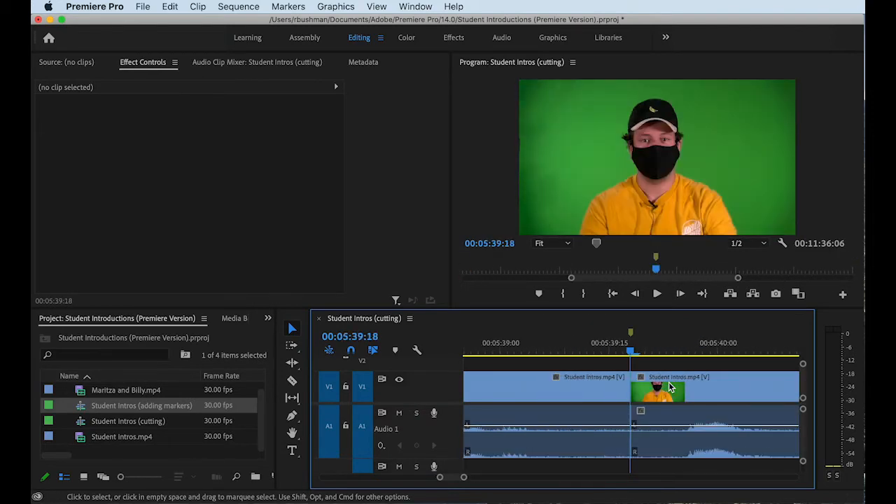
key("Up")
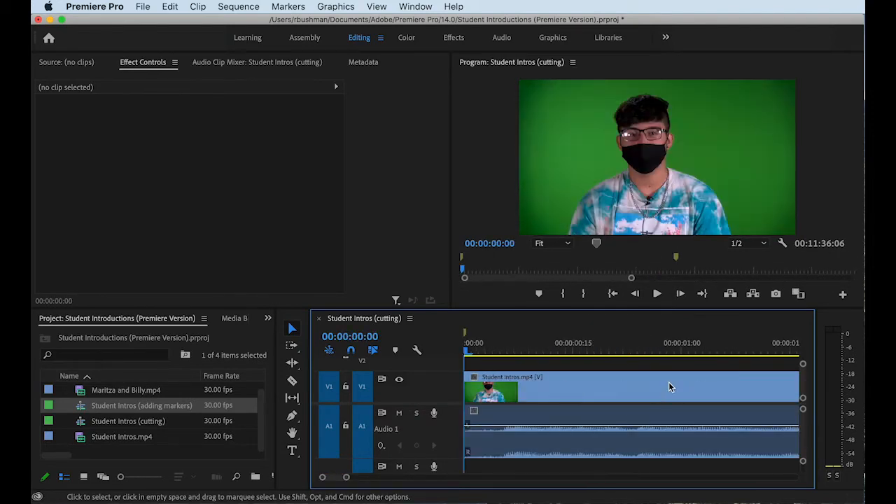
- Compare the frames on either side of the first three cuts, ending at the cut at 00:02:50:14
key("Down")
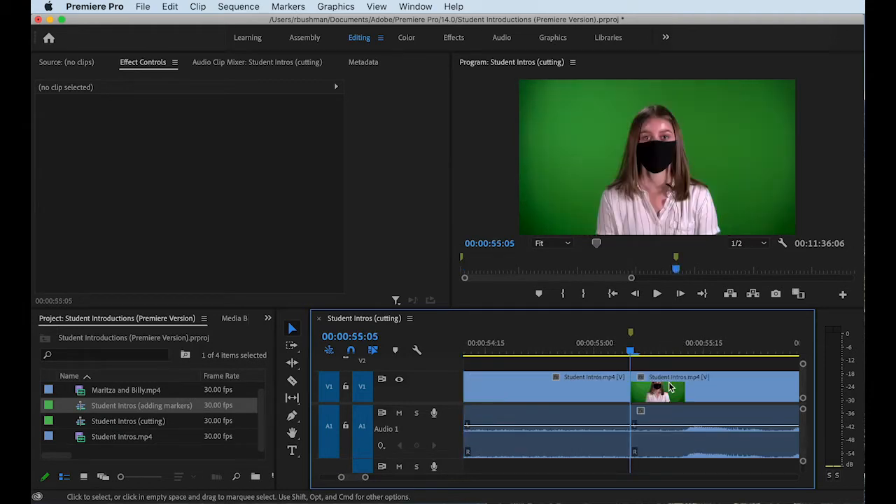
key("Left")
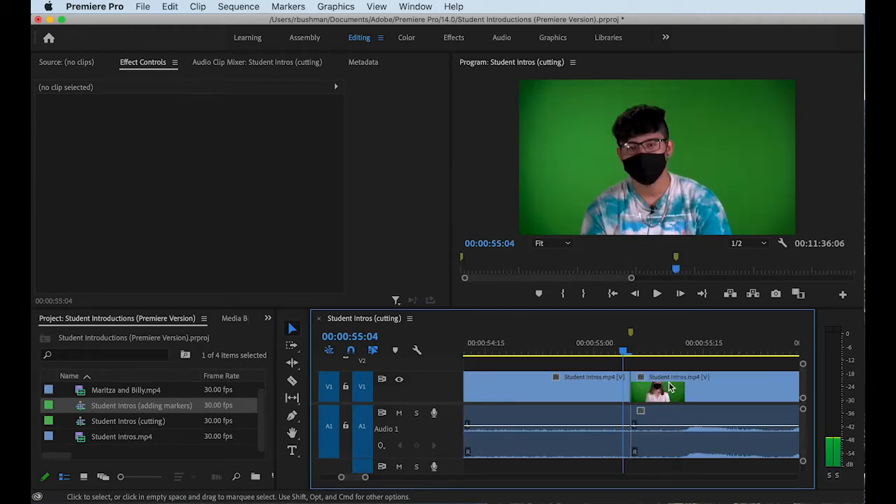
key("Right")
key("Left")
key("Right")
key("Down")
key("Left")
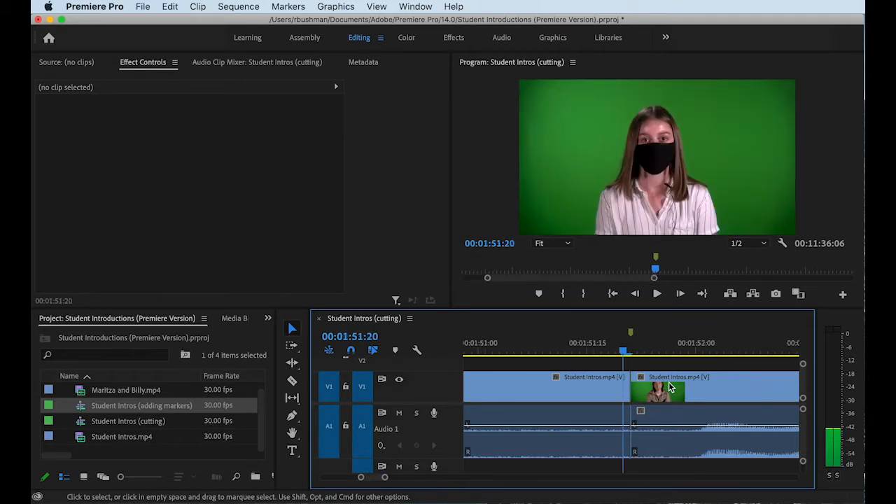
key("Right")
key("Down")
key("Left")
key("Right")
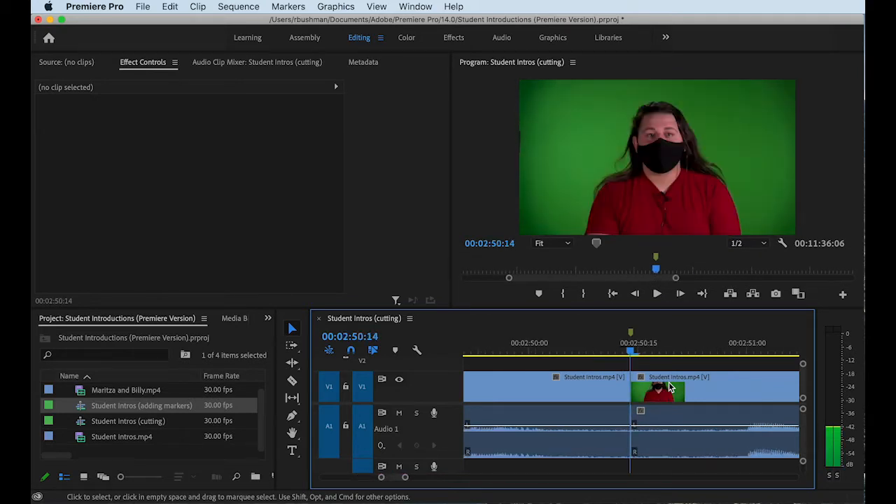
- Examine the last frame of the outgoing clip at each following cut, through the one just after 00:06:37:23
key("Down")
key("Left")
key("Right")
key("Down")
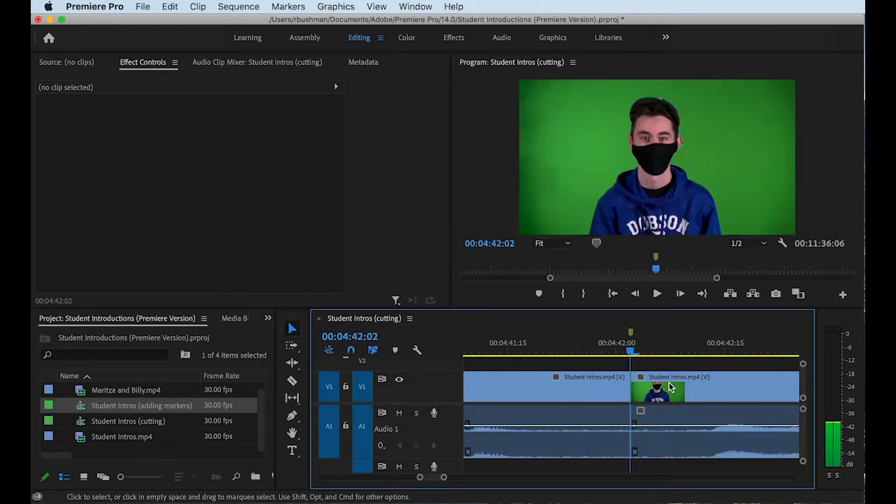
key("Left")
key("Right")
key("Down")
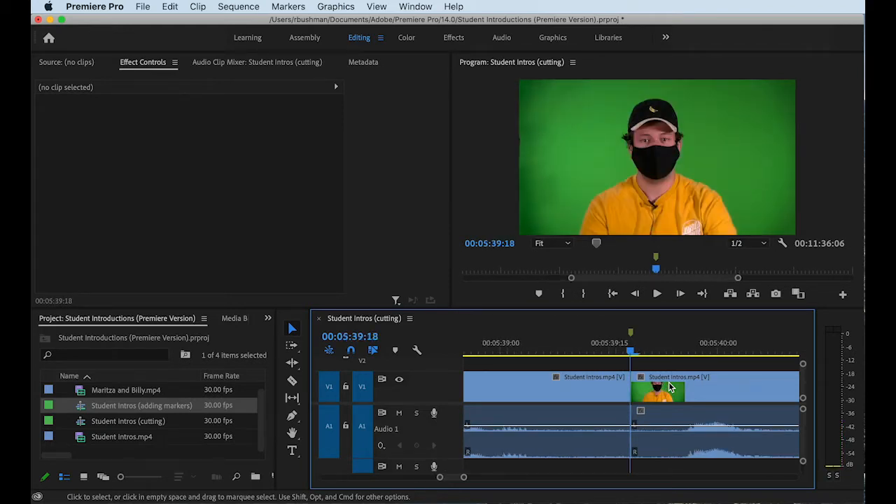
key("Left")
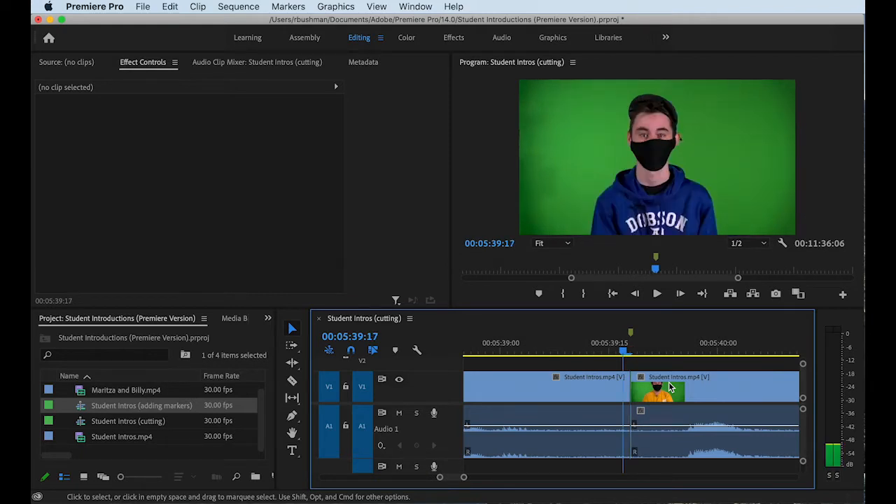
key("Down")
key("Left")
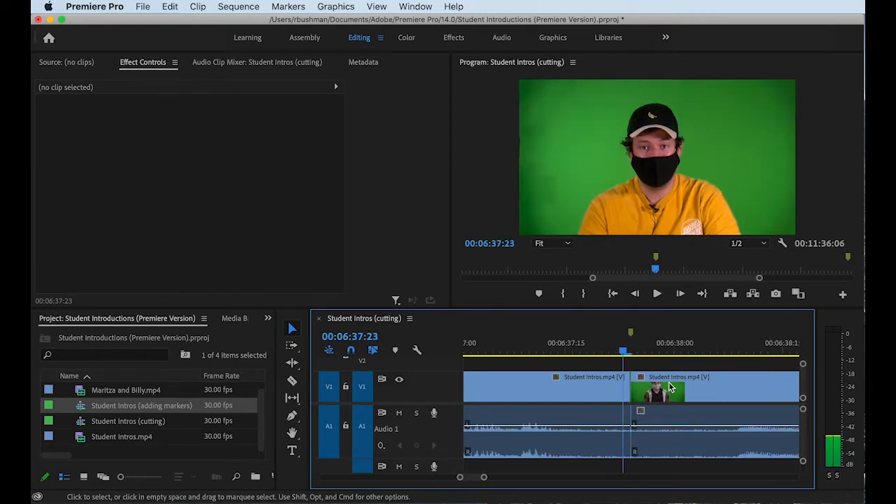
- Inspect the outgoing clips' last frames at the cuts at 00:07:26:28, 00:08:17:12 and 00:08:56:23
key("Down")
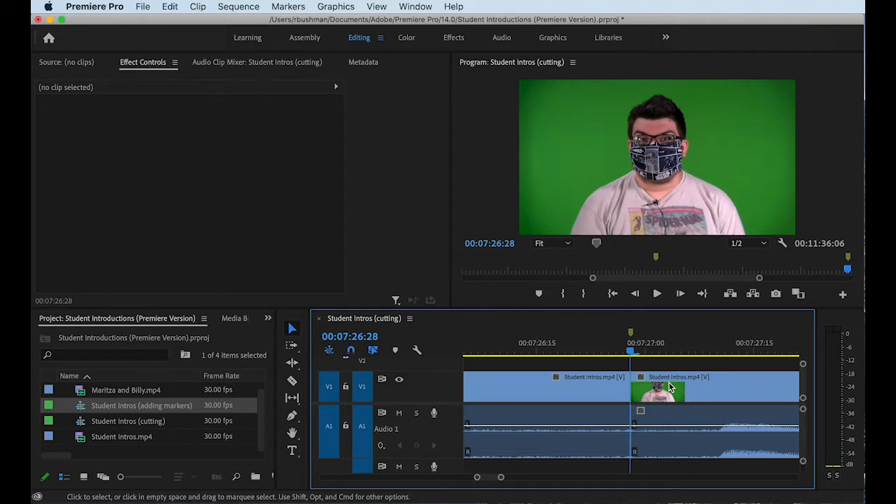
key("Left")
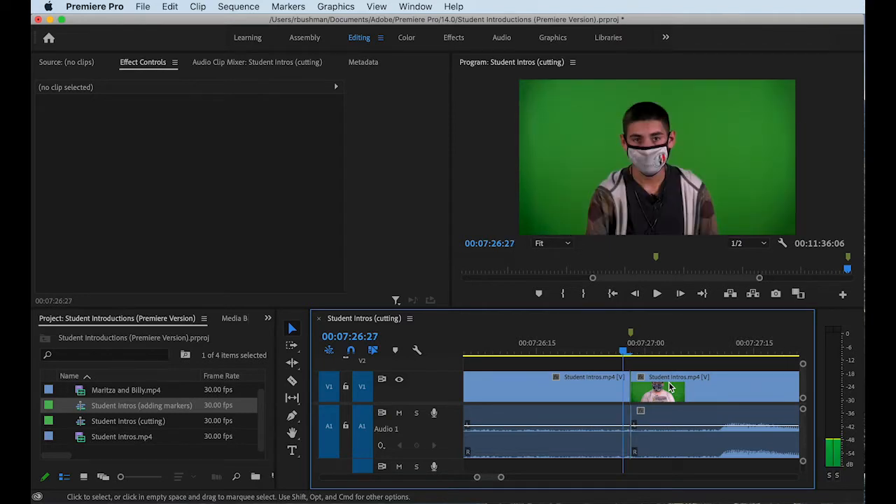
key("Down")
key("Down")
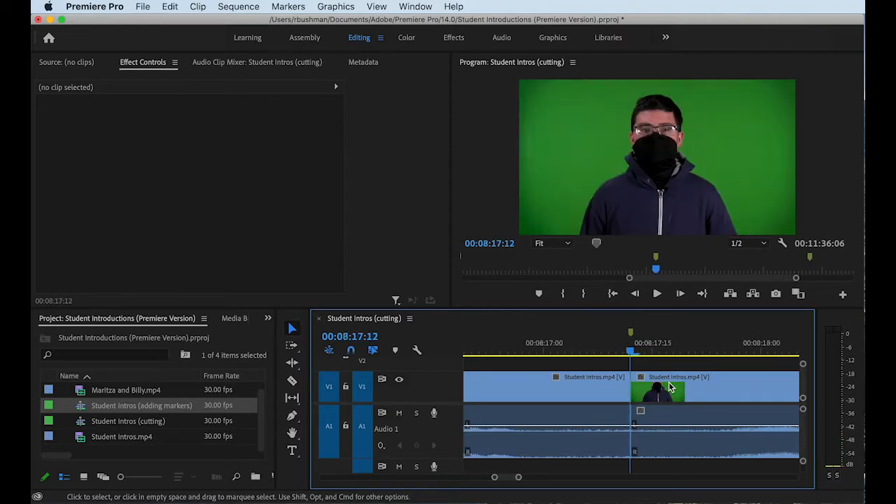
key("Left")
key("Down")
key("Down")
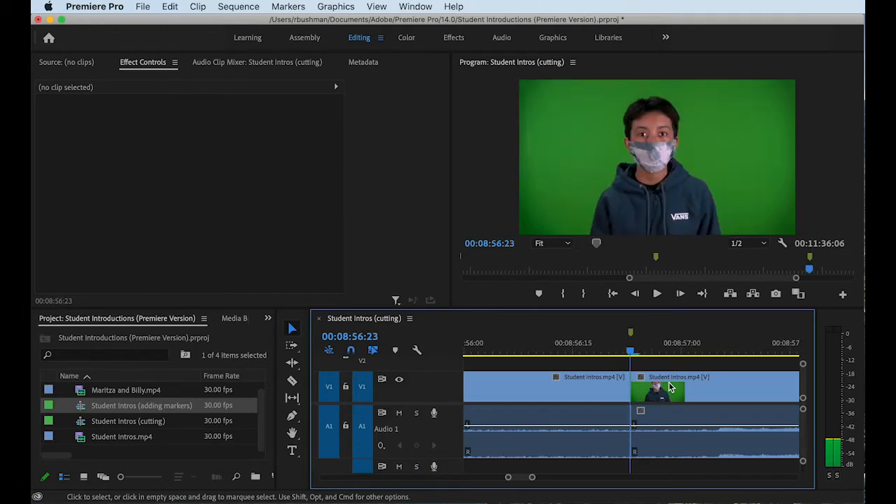
key("Left")
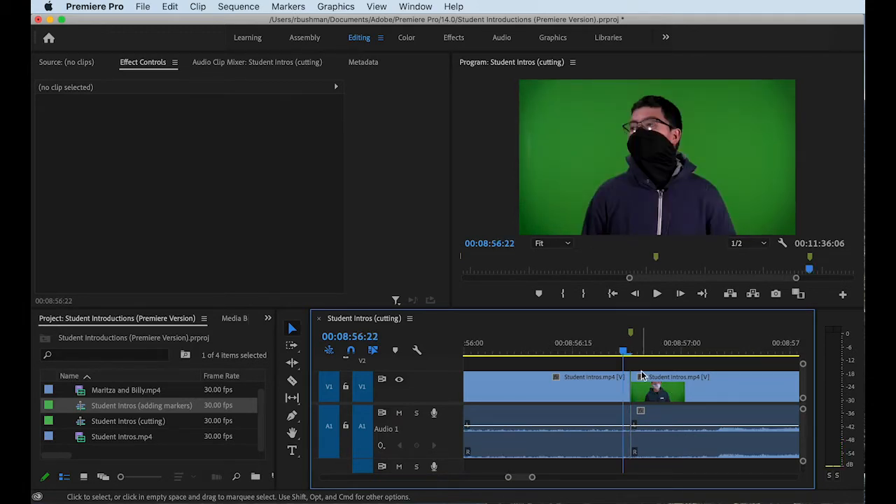
- Move the playhead back from the cut at 00:08:56:23 to 00:08:55:09, reviewing the end of the outgoing clip
left_click(624, 352)
left_click_drag(624, 351, 541, 354)
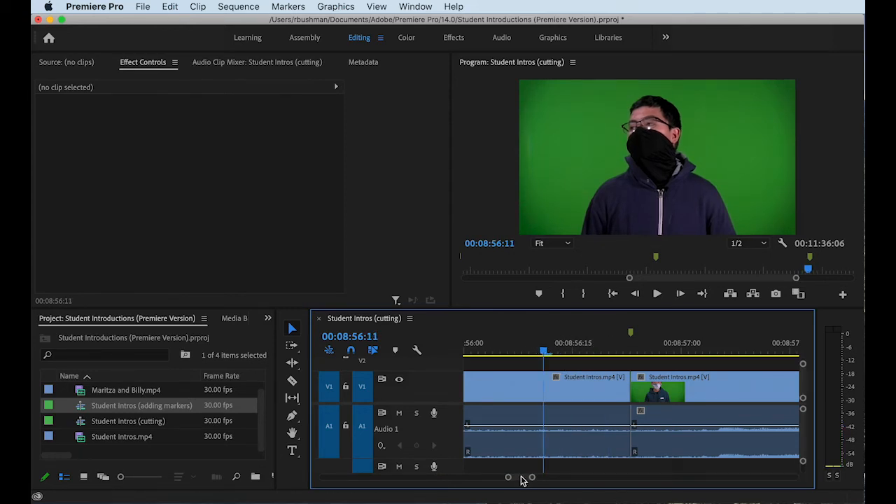
key("Left")
key("Left")
key("Left")
key("Left")
key("Left")
key("Left")
key("Left")
key("Left")
key("Left")
key("Left")
key("Left")
key("Left")
key("Left")
key("Left")
key("Left")
key("Left")
key("Left")
key("Left")
key("Left")
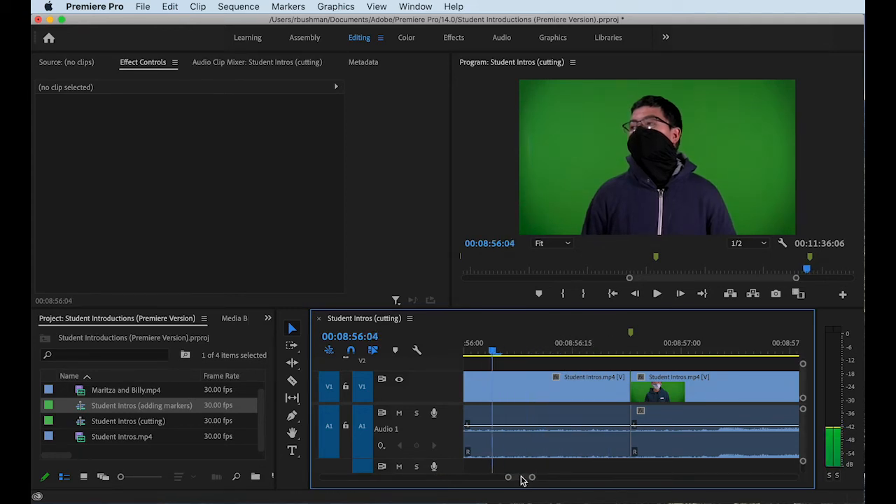
key("Left")
key("Left")
key("Left")
key("Left")
key("Left")
key("Left")
key("Left")
key("Left")
key("Left")
key("Left")
key("Left")
key("Left")
key("Left")
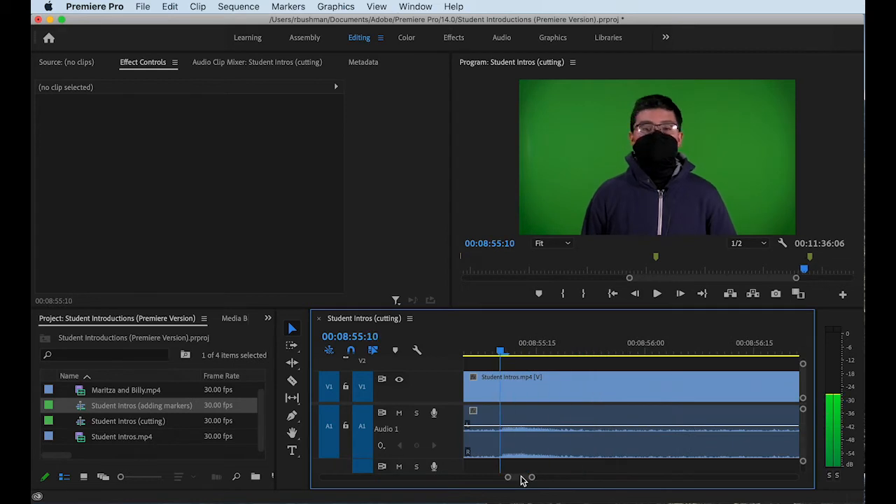
key("Right")
key("Left")
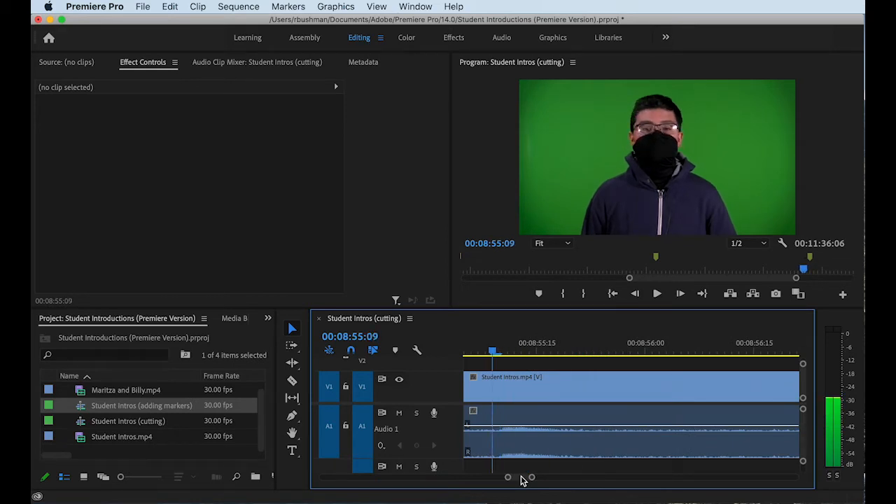
- Step back and forth through the frames between 00:08:55:09 and 00:08:55:23 to examine when the student turns from the camera
key("Right")
key("Right")
key("Right")
key("Right")
key("Right")
key("Right")
key("Right")
key("Right")
key("Right")
key("Right")
key("Right")
key("Right")
key("Right")
key("Right")
key("Right")
key("Right")
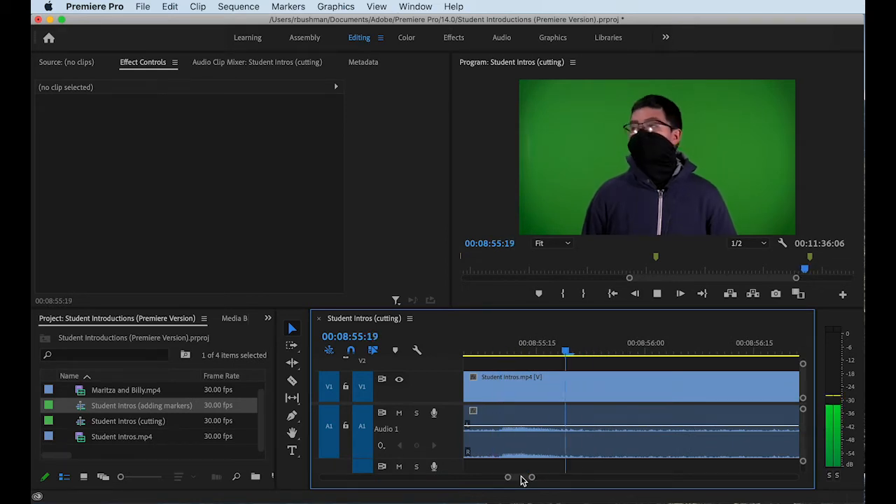
key("Left")
key("Left")
key("Left")
key("Left")
key("Left")
key("Left")
key("Left")
key("Left")
key("Left")
key("Left")
key("Left")
key("Left")
key("Left")
key("Left")
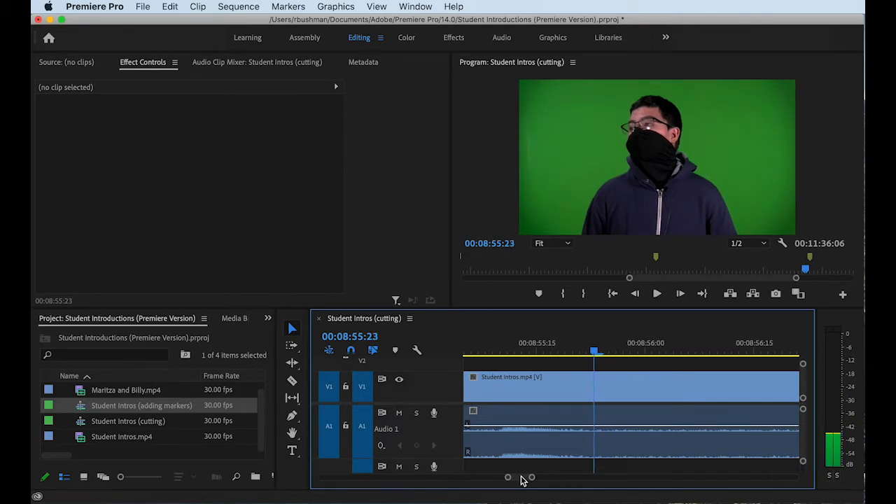
key("Left")
key("Left")
key("Right")
key("Right")
key("Right")
key("Right")
key("Right")
key("Right")
key("Right")
key("Right")
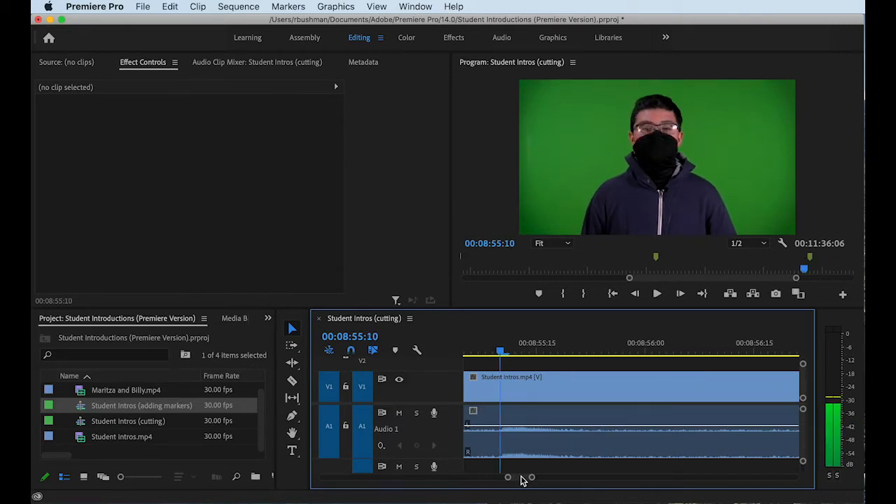
key("Left")
key("Left")
key("Left")
key("Left")
key("Left")
key("Left")
key("Left")
key("Left")
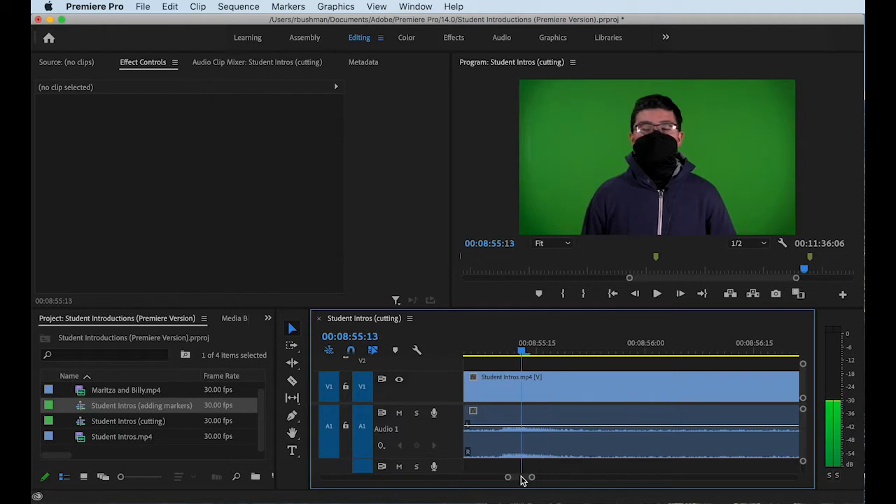
- Compare the frames at 00:08:55:10, 00:08:55:13 and 00:08:55:16 to examine the student's eyes and head position
key("Right")
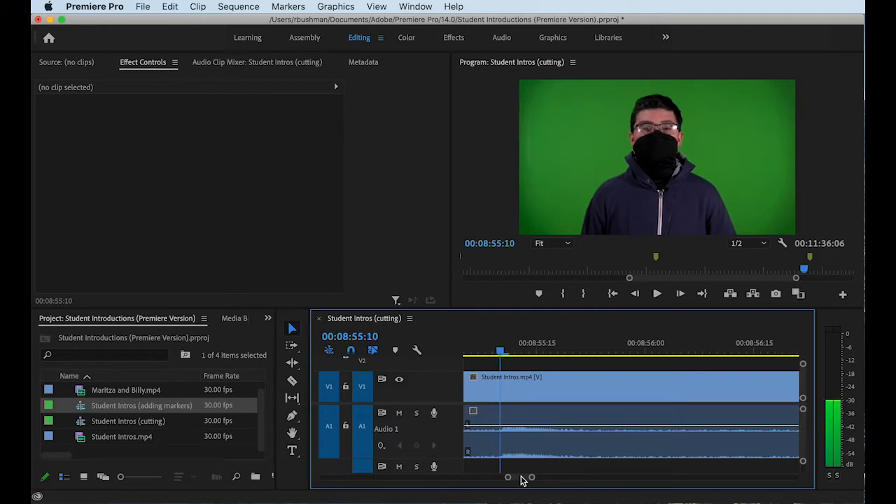
key("Right")
key("Right")
key("Right")
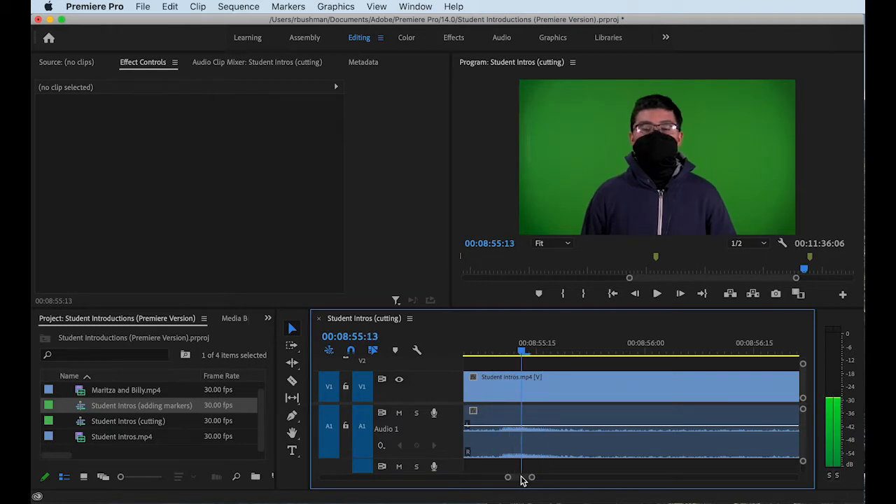
key("Right")
key("Right")
key("Right")
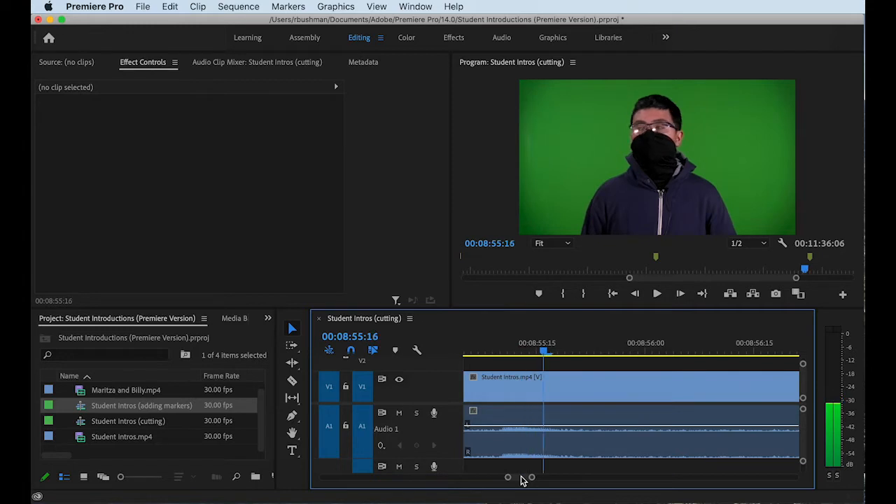
key("Left")
key("Left")
key("Left")
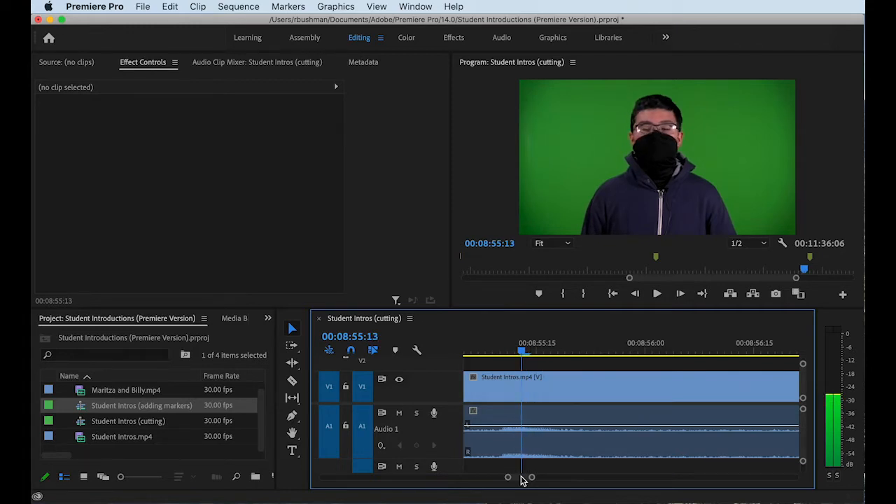
key("Right")
key("Right")
key("Right")
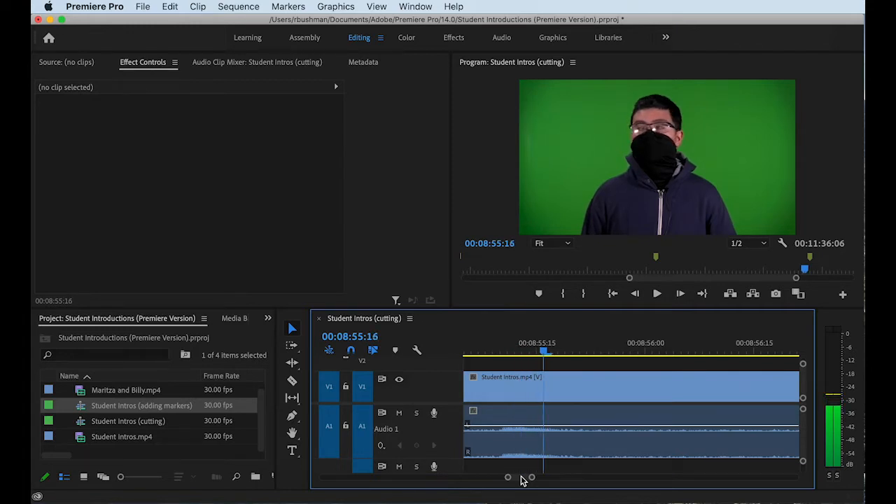
- Advance frame by frame to 00:08:55:28, examining the student's pose near the end of the clip
key("Right")
key("Right")
key("Right")
key("Right")
key("Right")
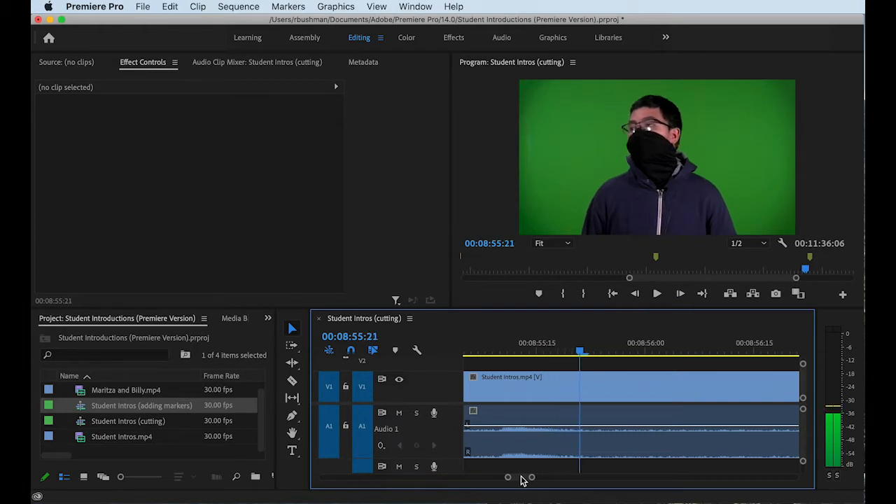
key("Right")
key("Right")
key("Right")
key("Right")
key("Right")
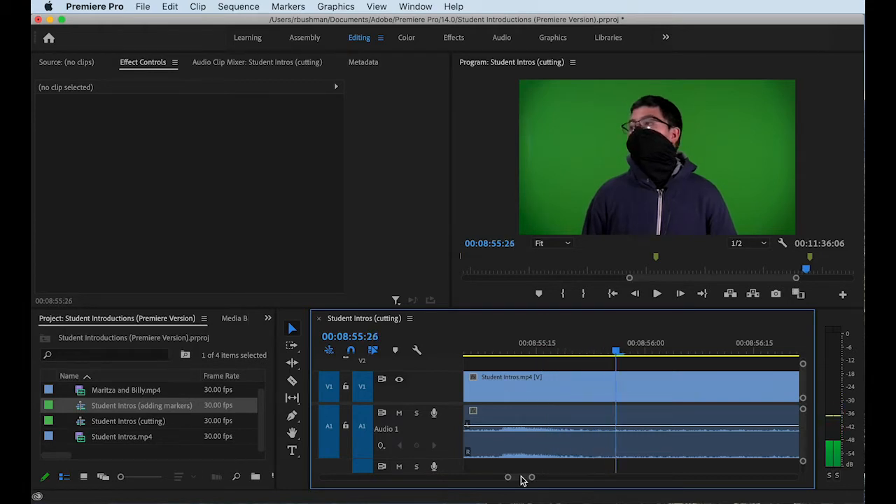
key("Right")
key("Right")
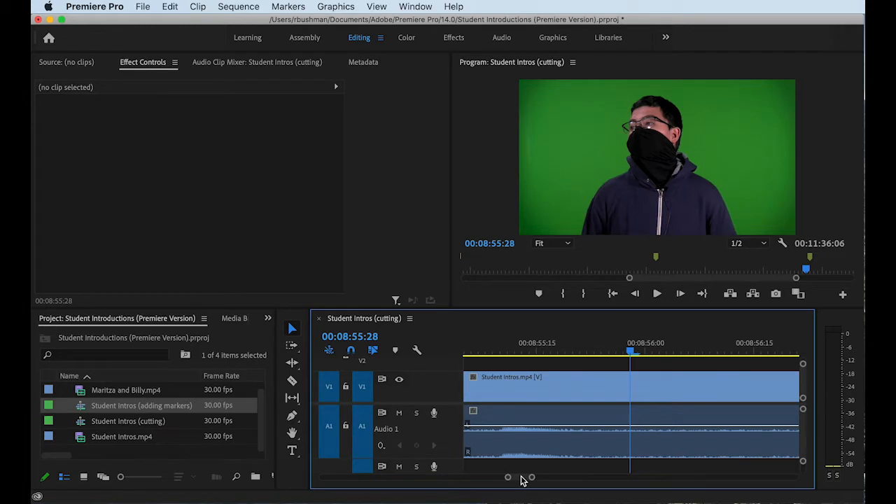
- Open the Student Intros (adding markers) sequence and move its playhead to the marker at 00:08:40:15
key("backslash")
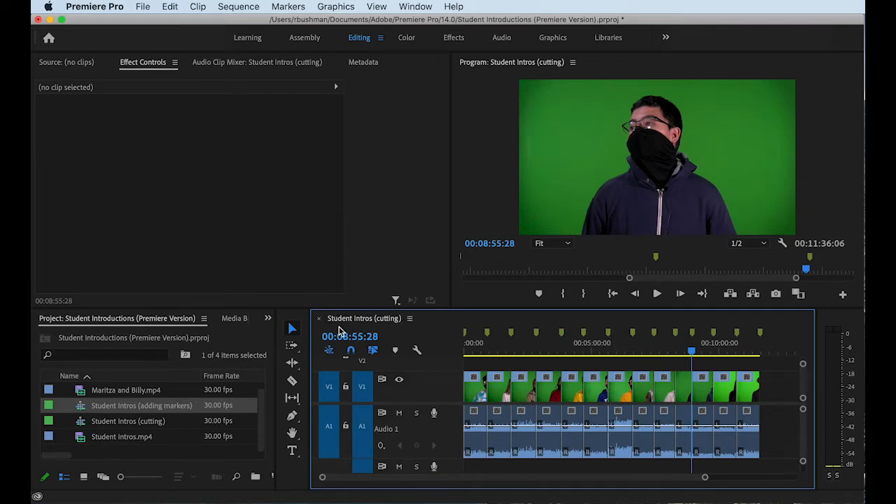
left_click(143, 405)
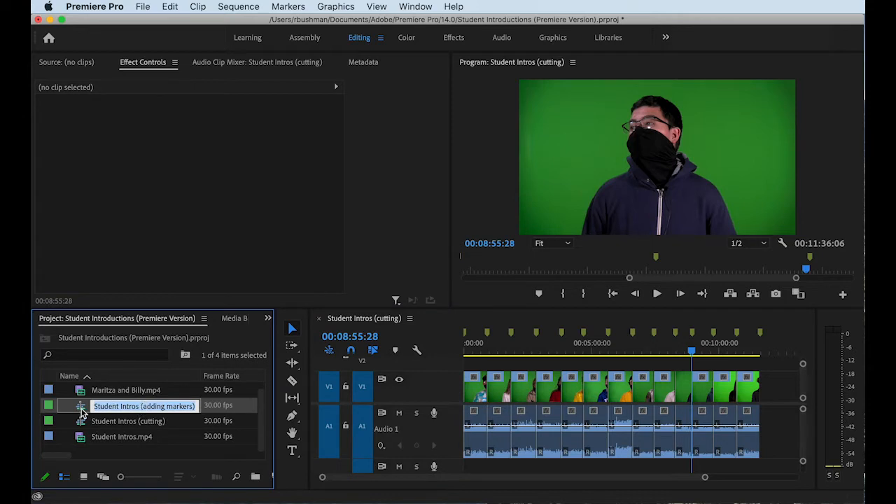
double_click(80, 408)
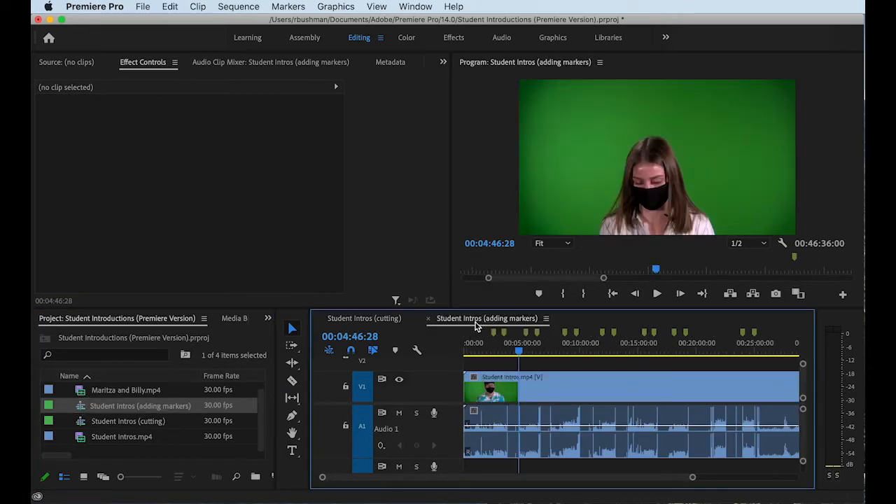
left_click_drag(519, 352, 565, 346)
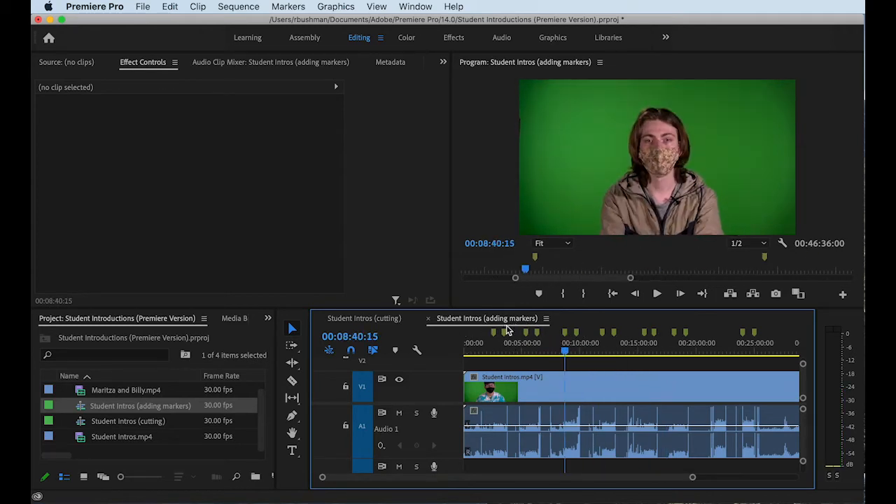
- Compare the adding markers and cutting sequences with each one fitted to the full timeline width
left_click(377, 322)
left_click(452, 317)
left_click(387, 319)
left_click(497, 318)
key("backslash")
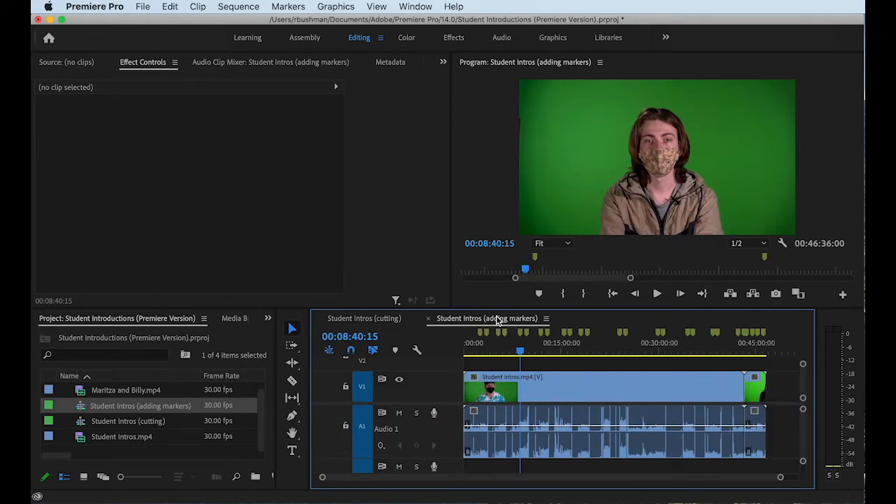
left_click(386, 319)
left_click(468, 318)
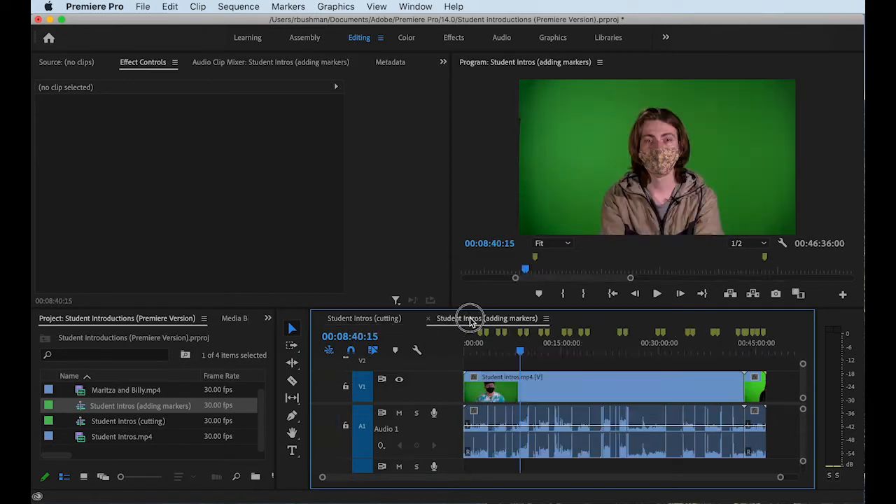
left_click(376, 319)
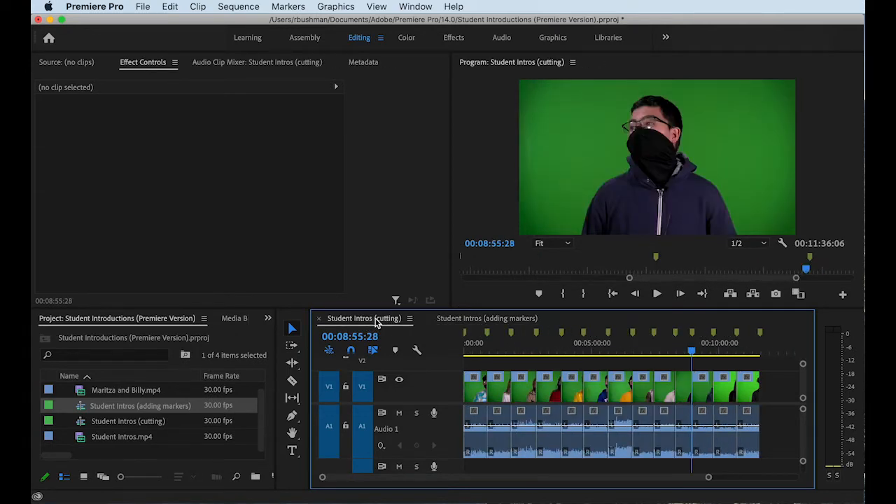
key("backslash")
left_click(453, 320)
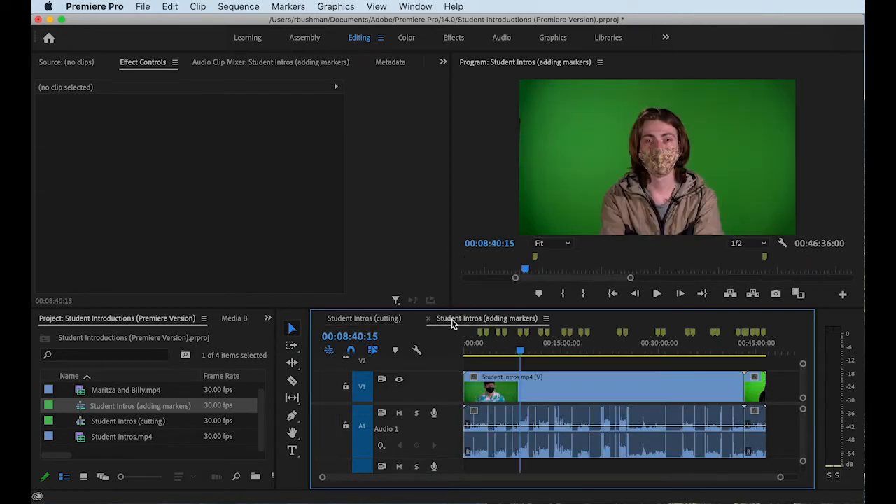
- Compare the two sequences once more and close Student Intros (adding markers)
left_click(396, 319)
left_click(437, 318)
left_click(394, 318)
left_click(456, 320)
left_click(428, 319)
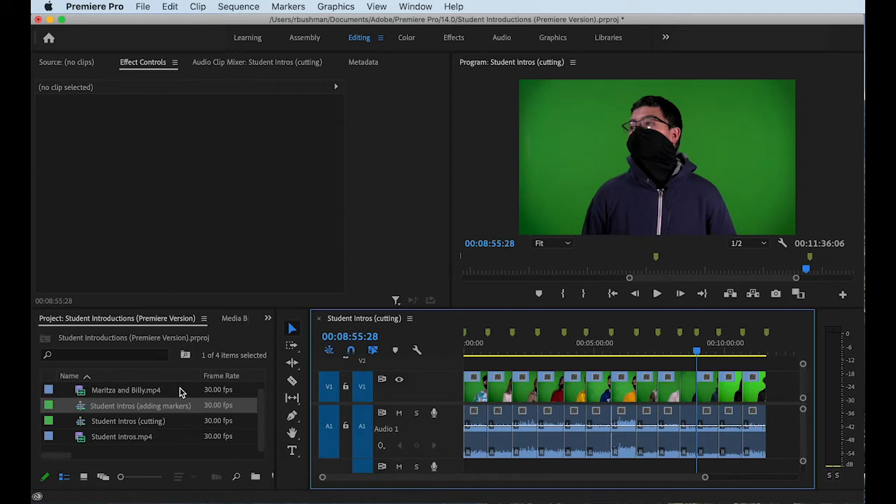
- Duplicate the Student Intros (cutting) sequence in the project
left_click(112, 423)
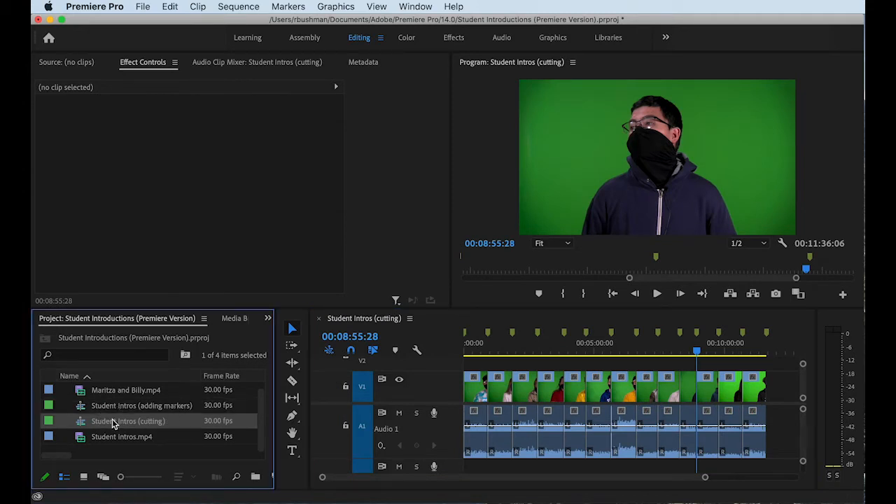
right_click(98, 423)
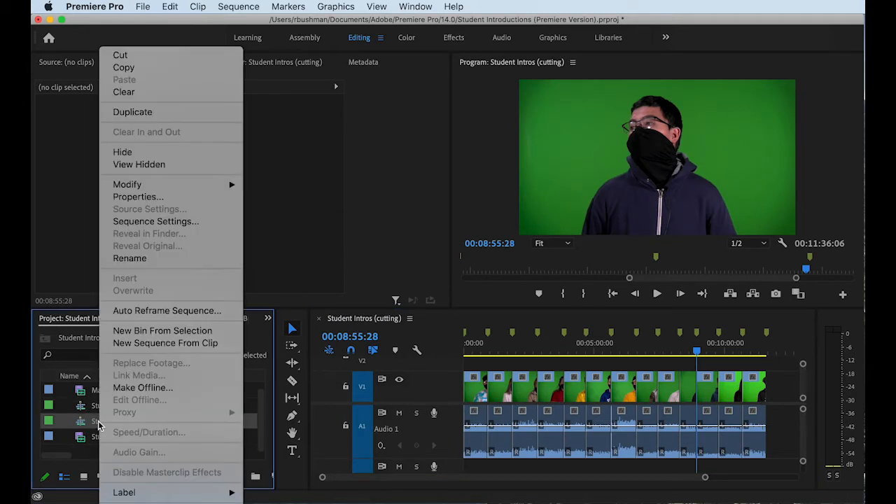
left_click(137, 113)
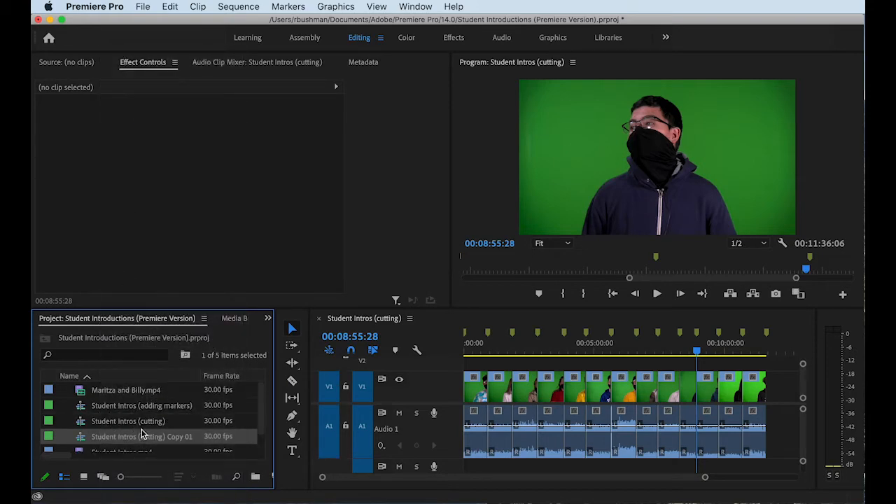
- Rename the duplicated sequence as Student Intros (lower thirds)
left_click(149, 441)
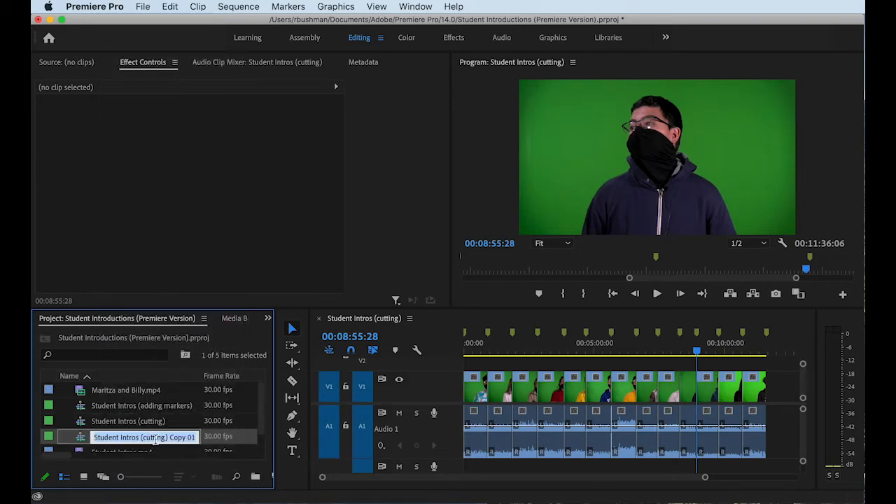
left_click(143, 438)
left_click_drag(143, 438, 197, 438)
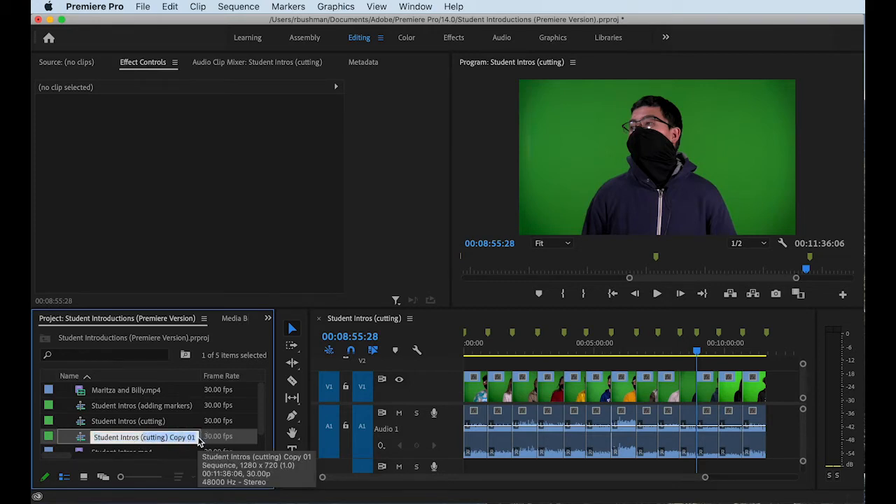
type("(lower thirds")
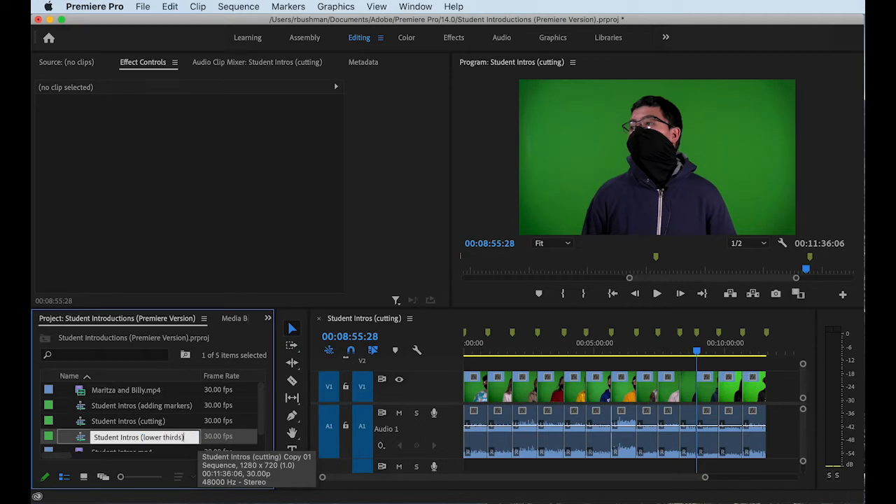
key("Tab")
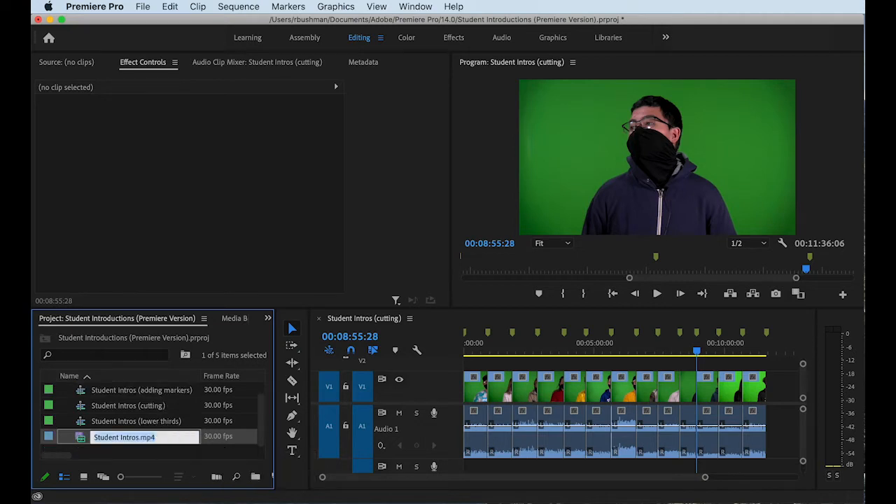
- Open the Student Intros (lower thirds) sequence and close Student Intros (cutting)
double_click(79, 422)
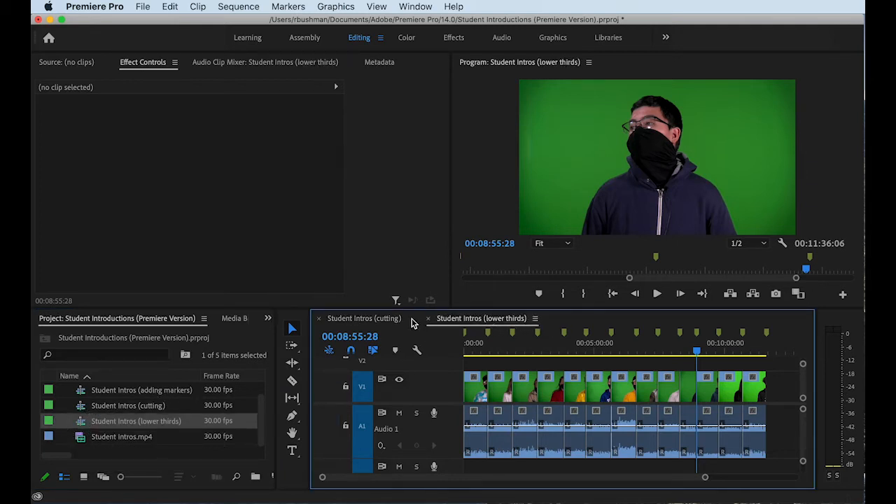
left_click(371, 318)
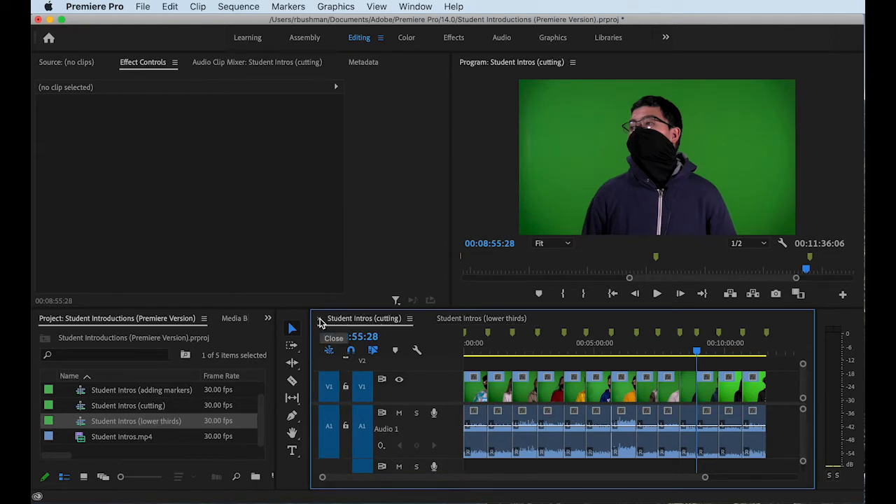
left_click(319, 318)
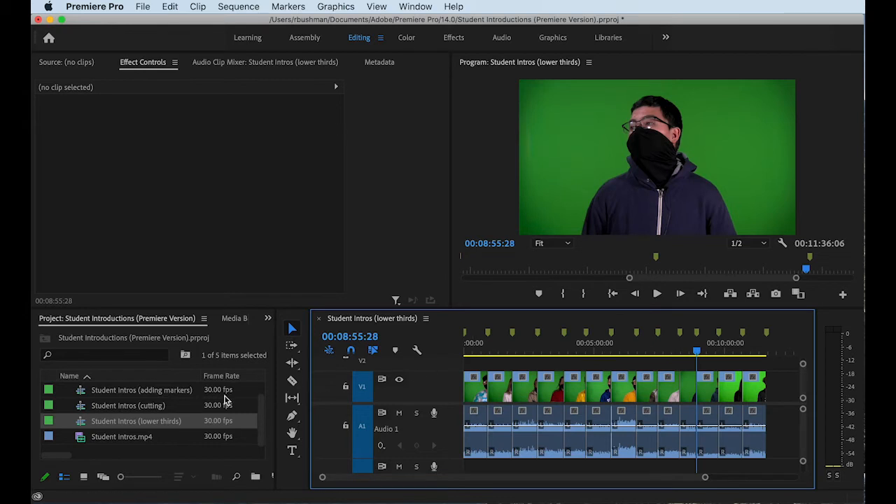
- Reopen Student Intros (cutting) for comparison with the lower thirds sequence, and close it again
double_click(158, 406)
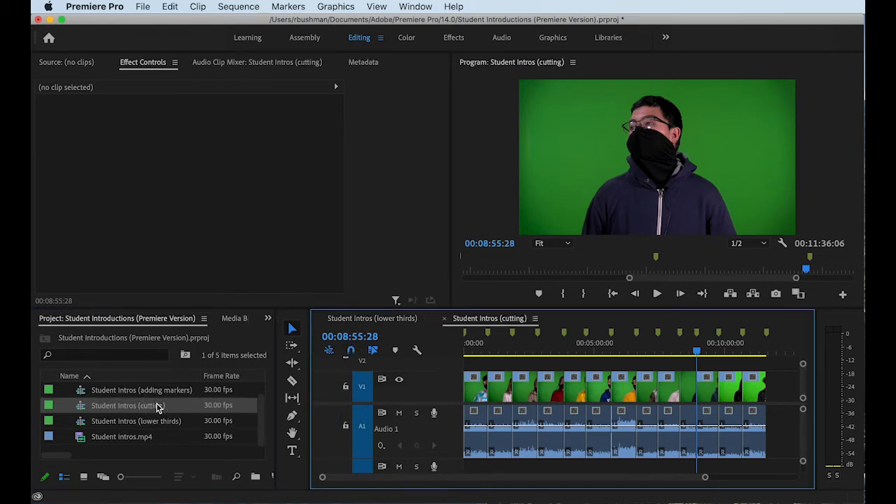
left_click(392, 320)
left_click(482, 319)
left_click(409, 320)
left_click(471, 321)
left_click(445, 320)
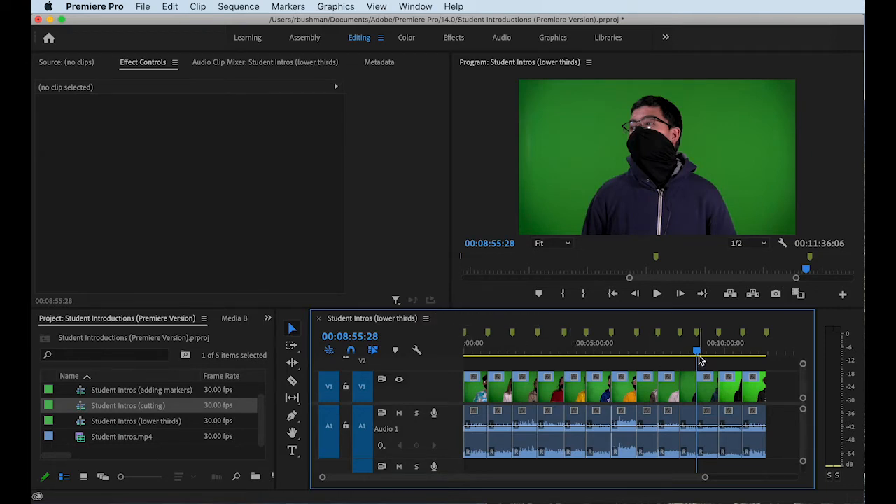
- Check the beginning and the end of the Student Intros (lower thirds) sequence with the playhead
key("Home")
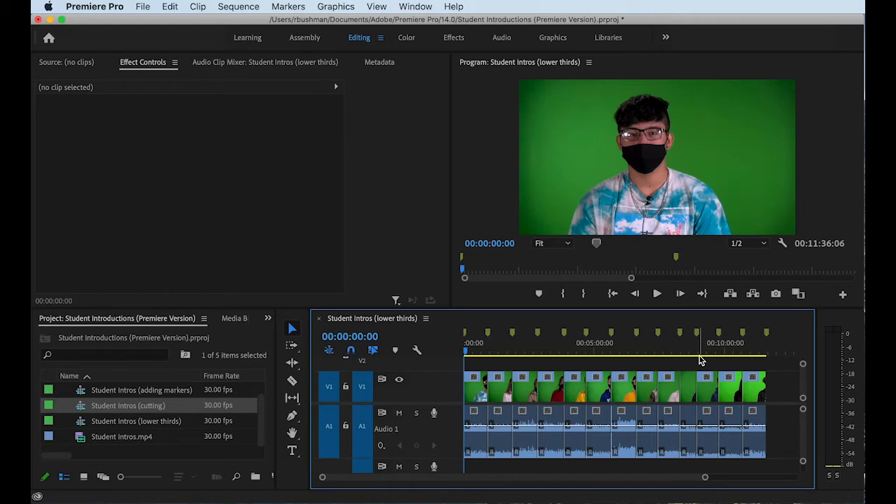
key("End")
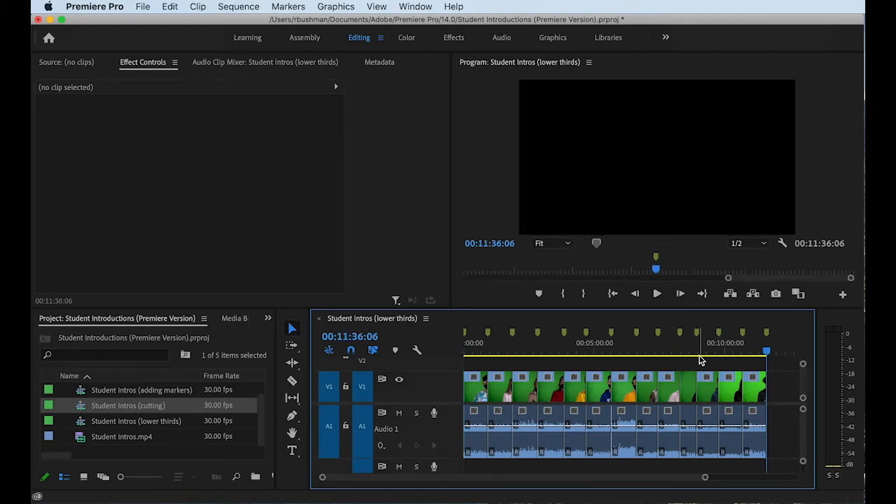
- Check the sequence's start and end, and step back through every edit point from the end to 00:00:00:00
key("Home")
key("End")
key("Home")
key("End")
key("Up")
key("Up")
key("Up")
key("Up")
key("Up")
key("Up")
key("Up")
key("Up")
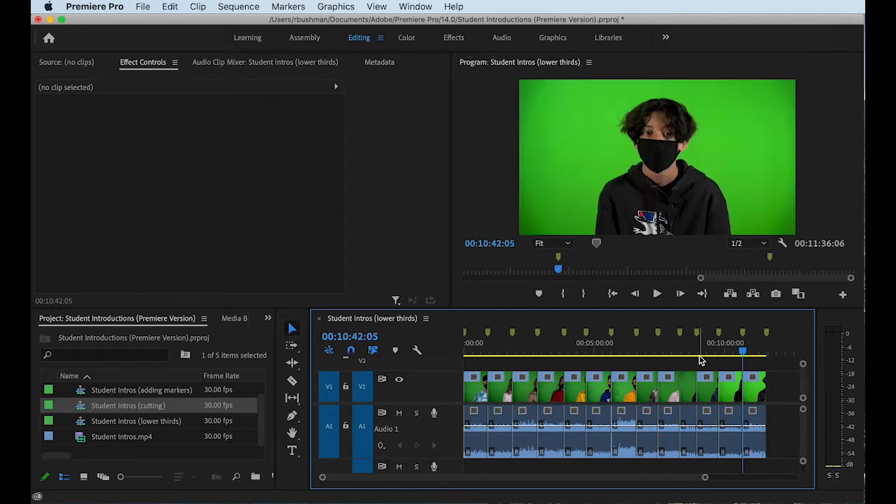
key("Up")
key("Up")
key("Up")
key("Up")
key("Up")
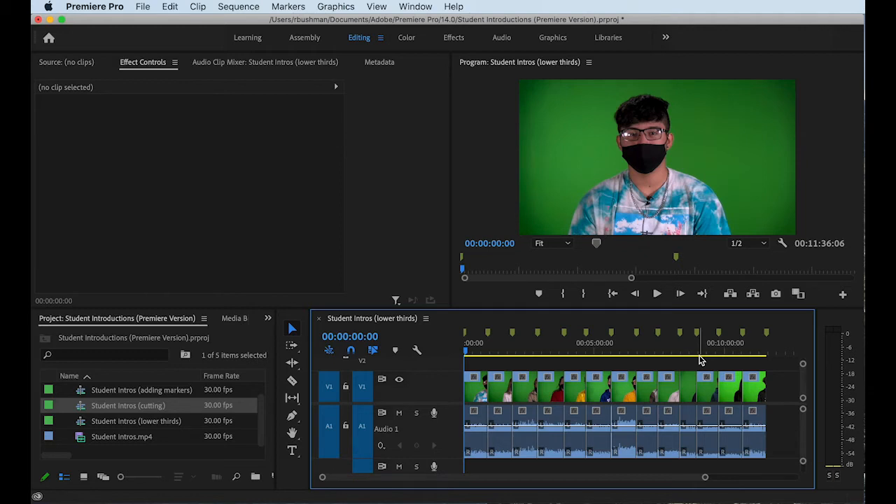
- Reduce the video and audio track heights and move the divider between them down to make room for the upper video tracks
key("=")
key("=")
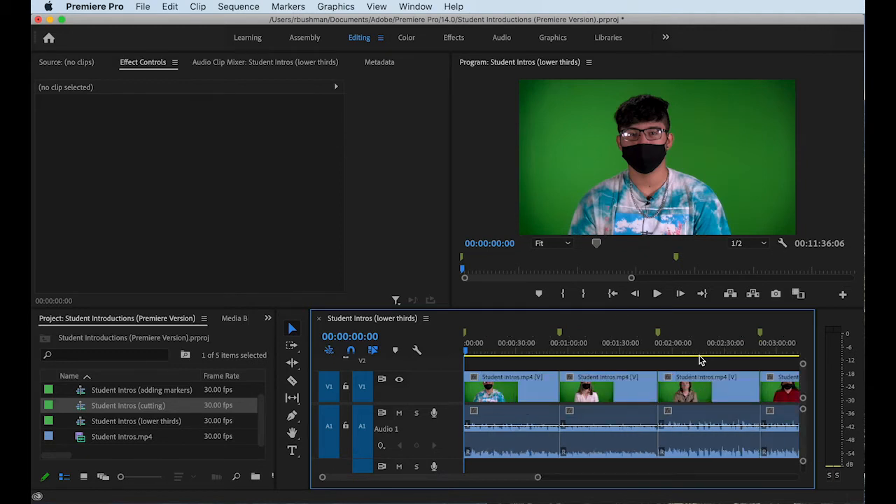
key("=")
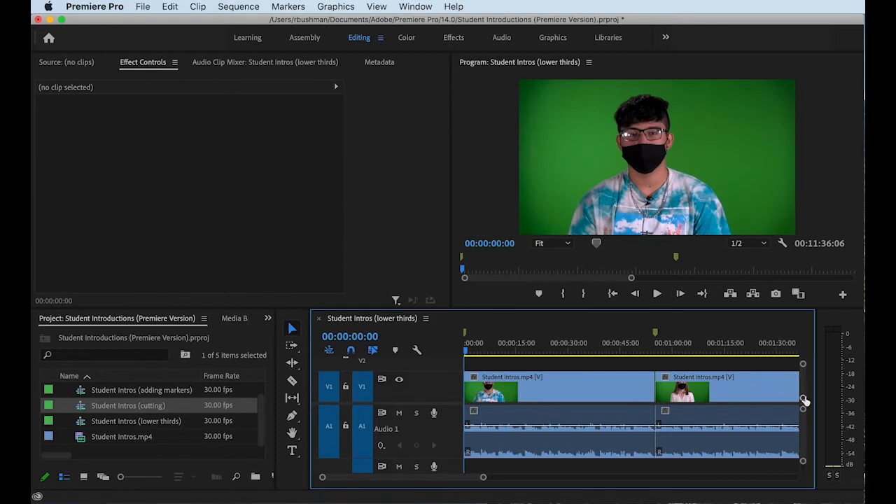
mouse_move(803, 399)
left_mouse_down()
mouse_move(802, 389)
mouse_move(805, 410)
mouse_move(806, 398)
left_mouse_up()
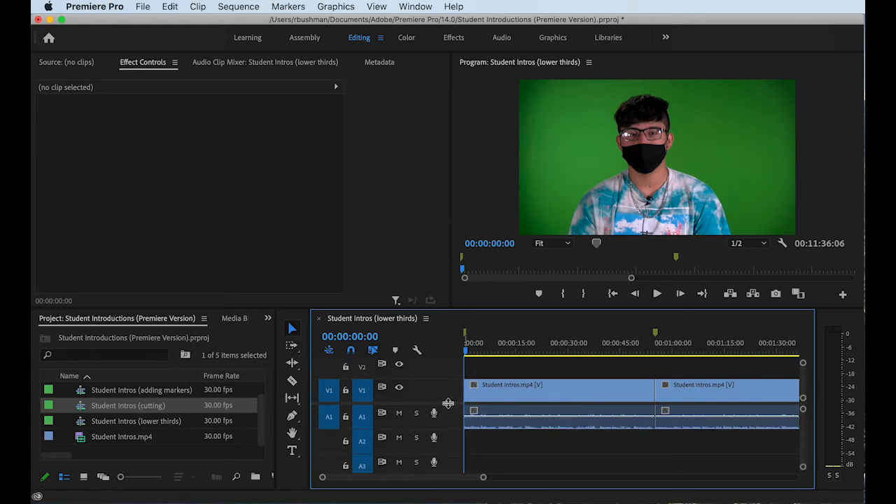
left_click_drag(449, 405, 450, 409)
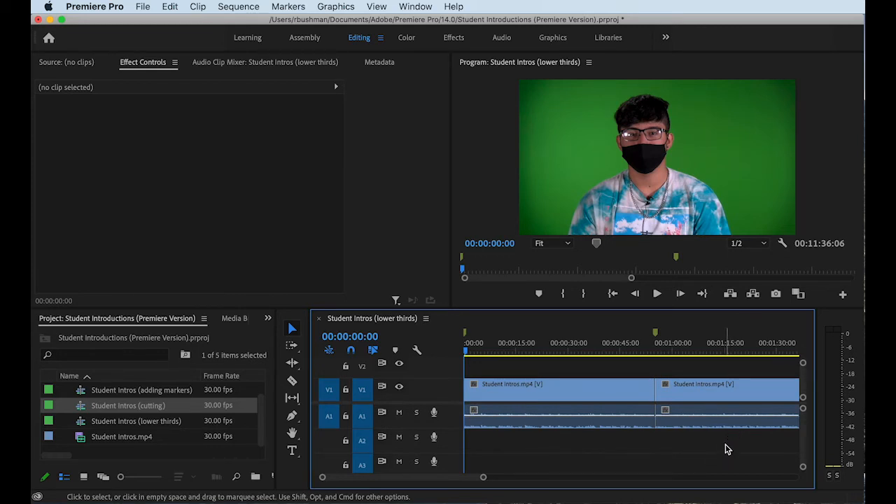
scroll(709, 399, "up", 3)
scroll(708, 397, "down", 2)
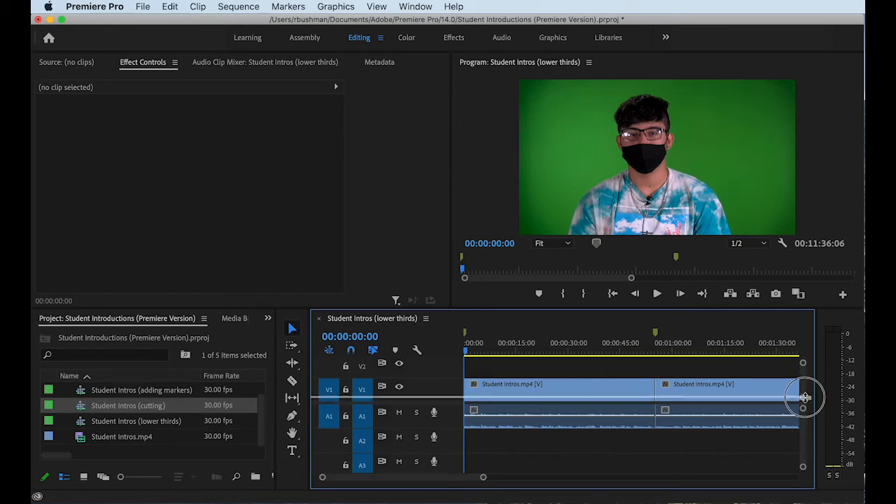
left_click_drag(802, 398, 802, 419)
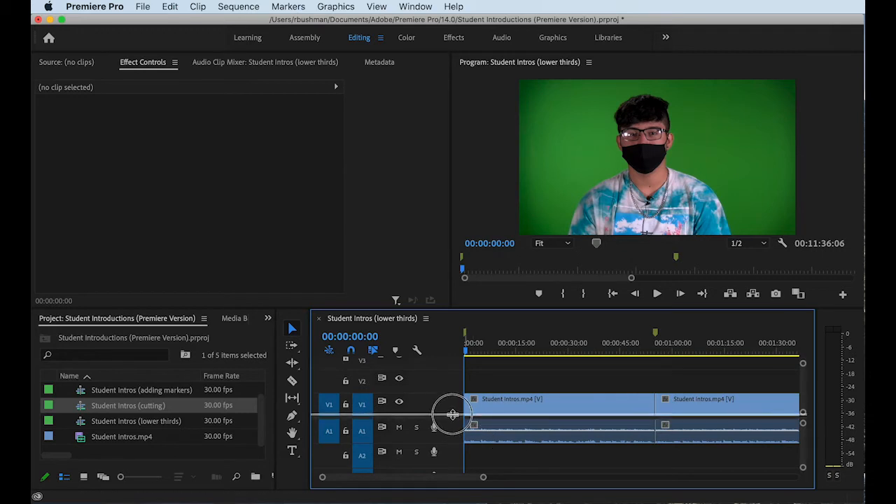
left_click_drag(448, 420, 453, 414)
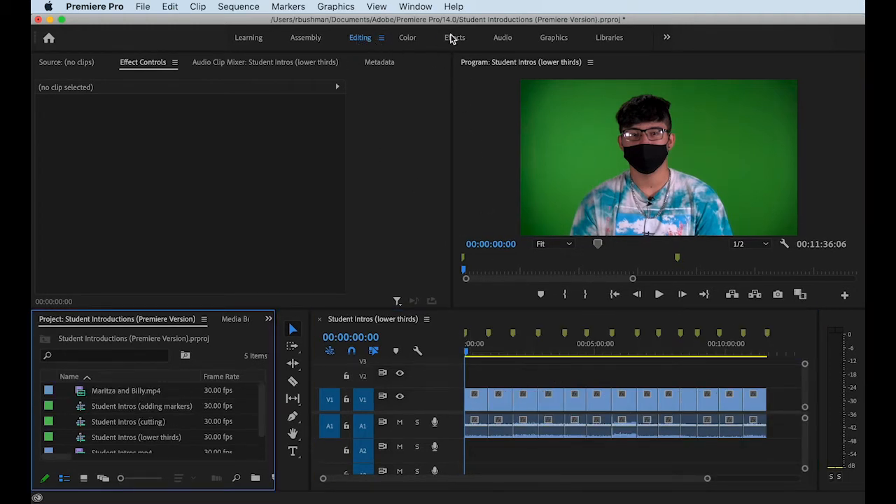
- Switch to the Graphics workspace and view the Essential Graphics editing options, returning to the template browser
left_click(552, 37)
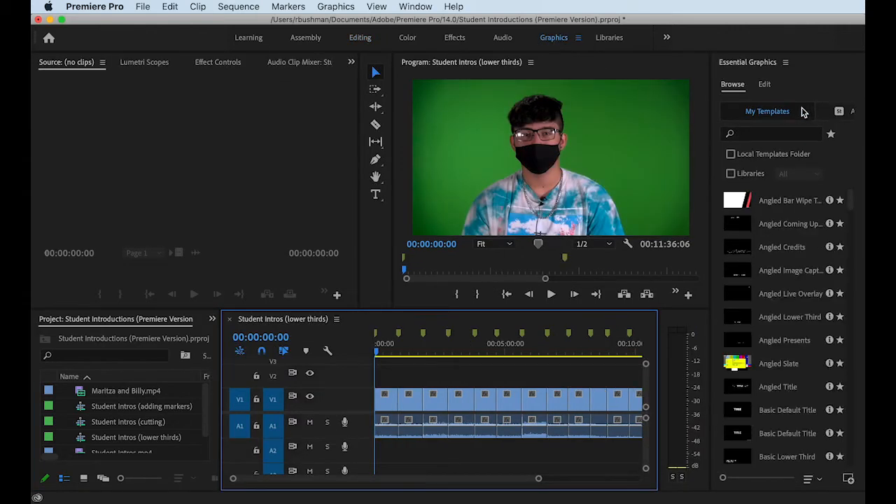
left_click(785, 62)
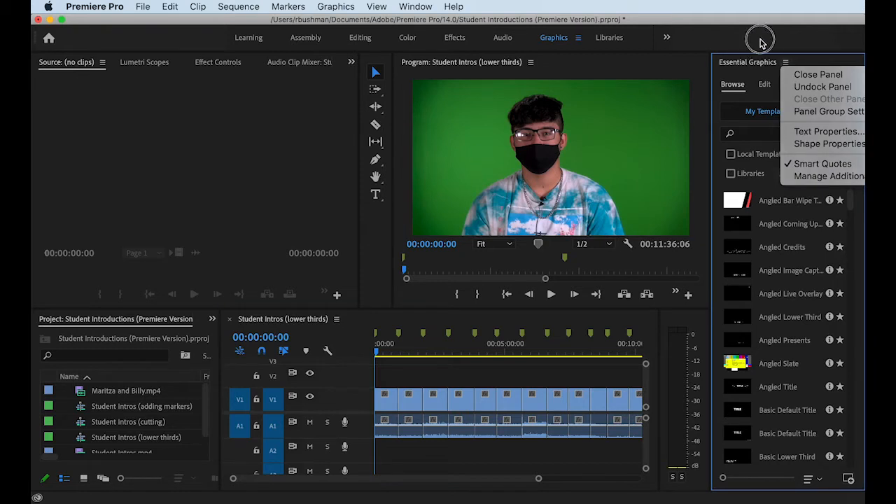
left_click(745, 70)
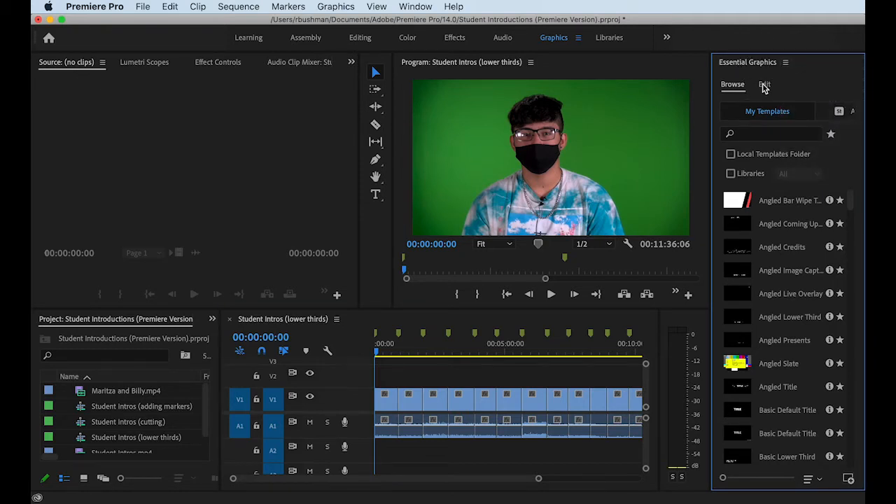
left_click(764, 84)
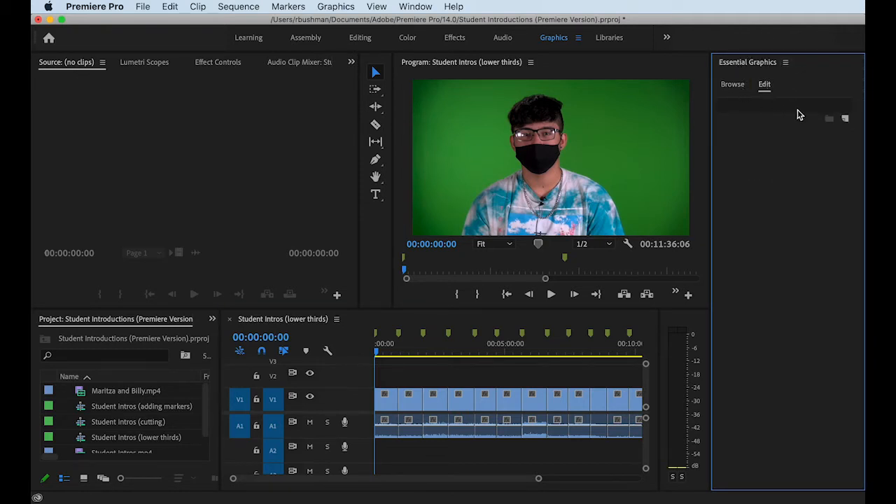
left_click(735, 87)
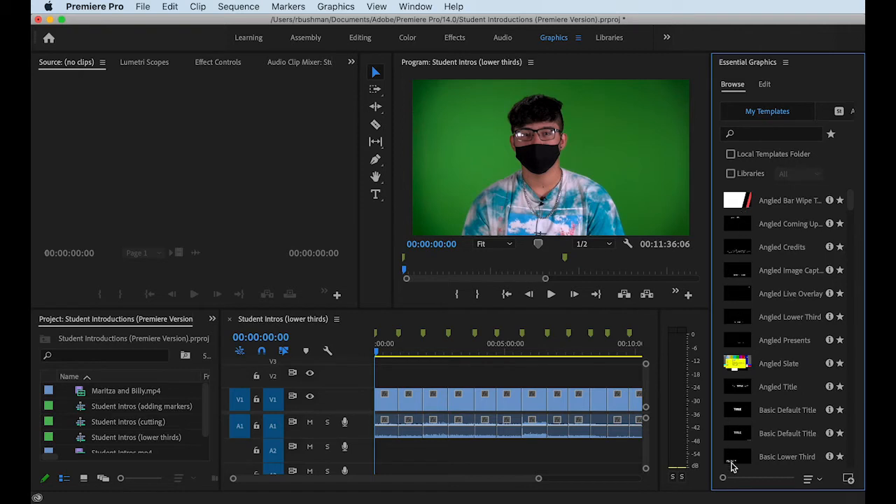
- Enlarge the graphics template thumbnails and reset the Graphics workspace to its saved layout
left_click_drag(725, 480, 728, 480)
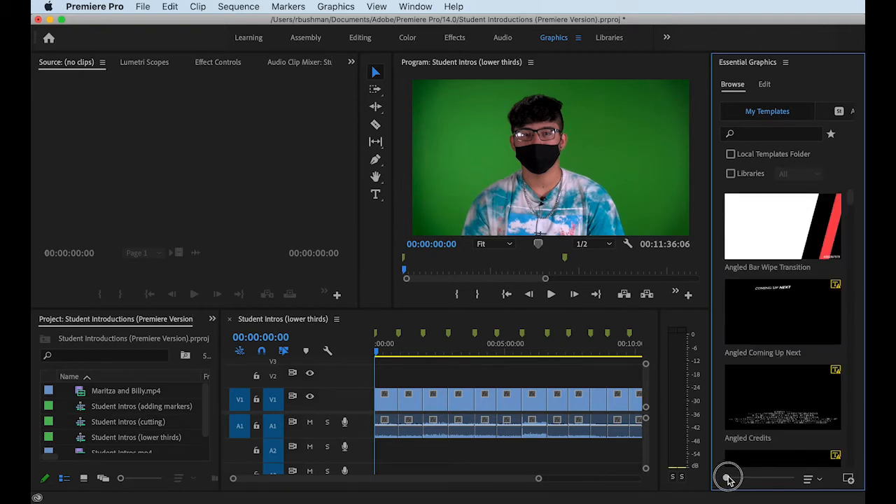
left_click(577, 38)
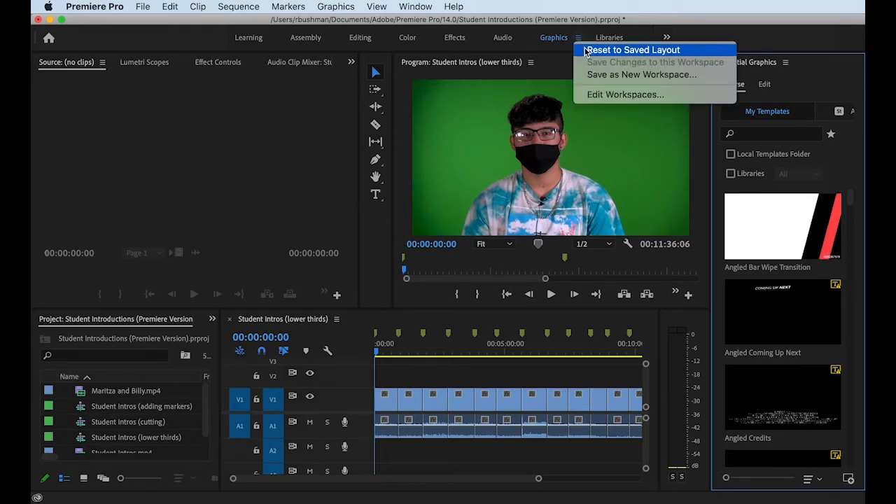
left_click(586, 51)
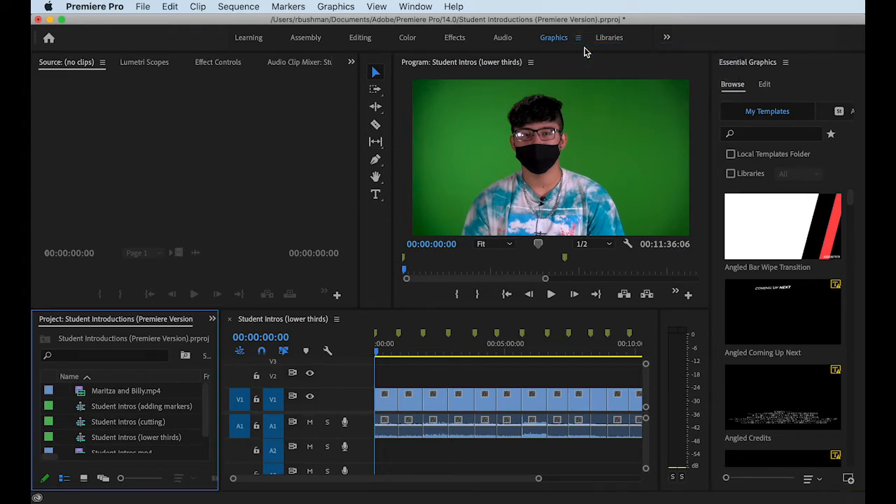
left_click(578, 39)
left_click(574, 36)
- Shrink the template thumbnails to the smallest size and search the graphics templates for "lower third"
left_click(728, 480)
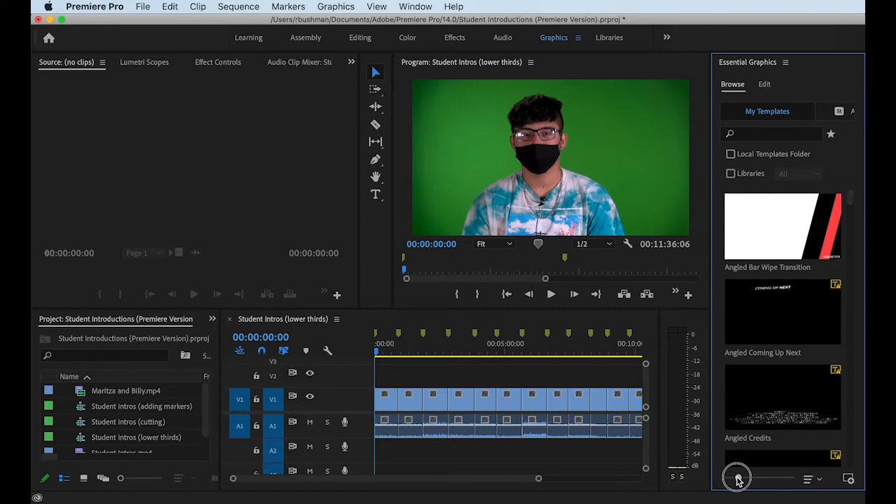
mouse_move(737, 480)
left_mouse_down()
mouse_move(723, 479)
mouse_move(746, 479)
mouse_move(722, 479)
left_mouse_up()
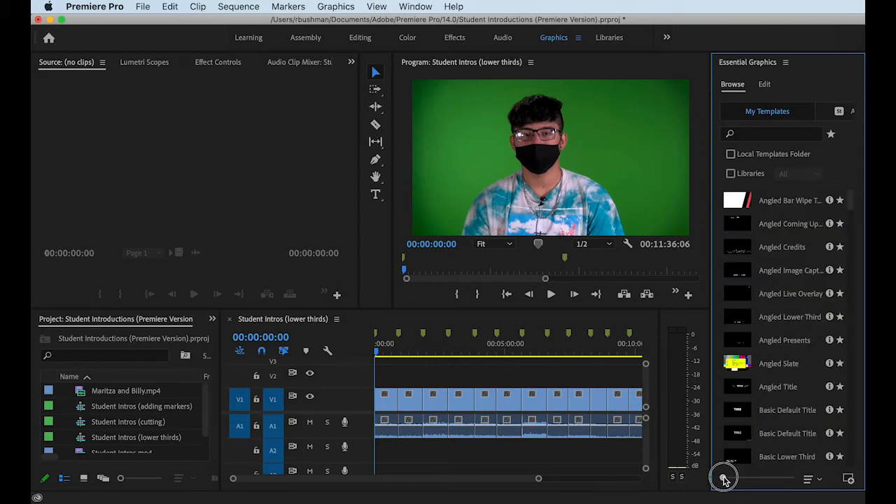
left_click(767, 135)
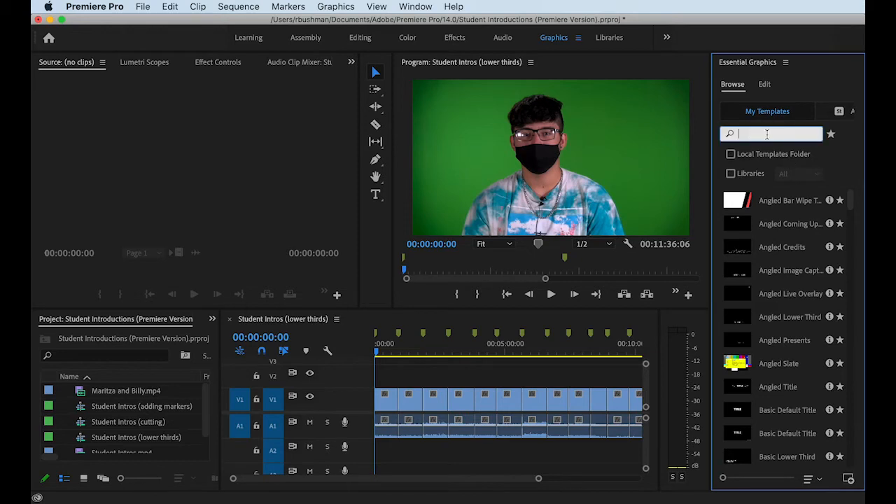
type("lower third")
key("Return")
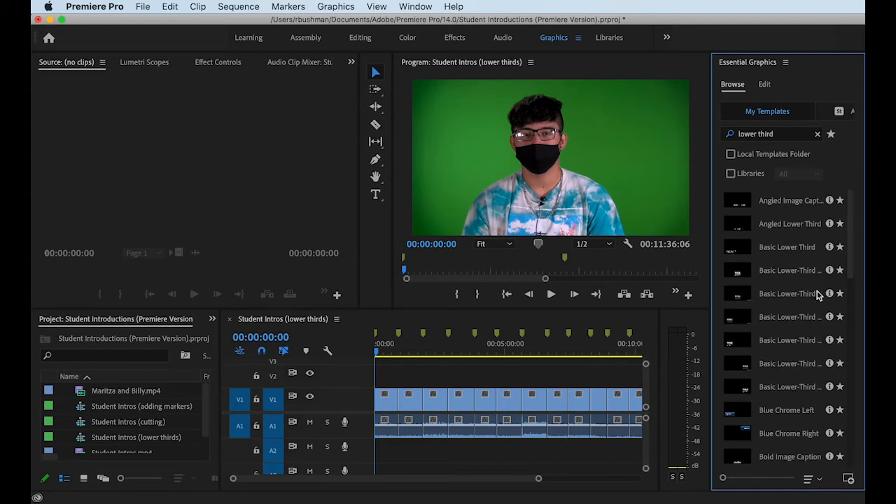
- Select the Basic Lower Third template and enlarge the thumbnails to compare the lower third designs
left_click(743, 253)
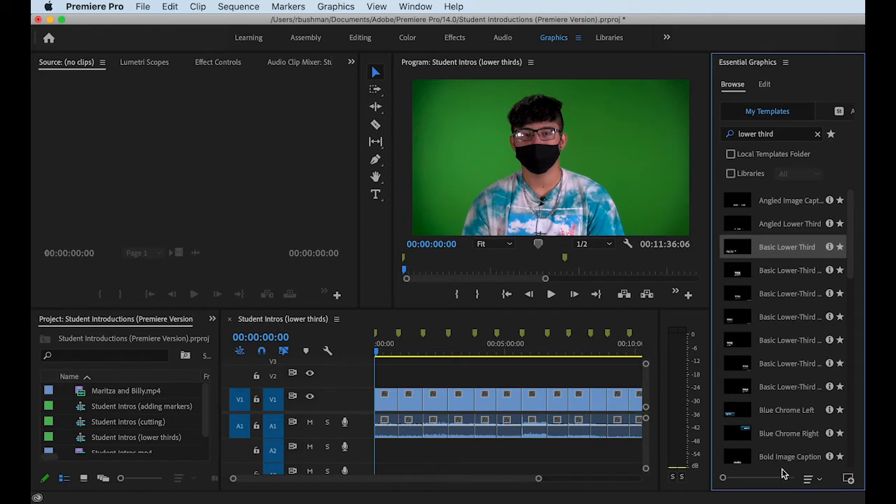
left_click(725, 478)
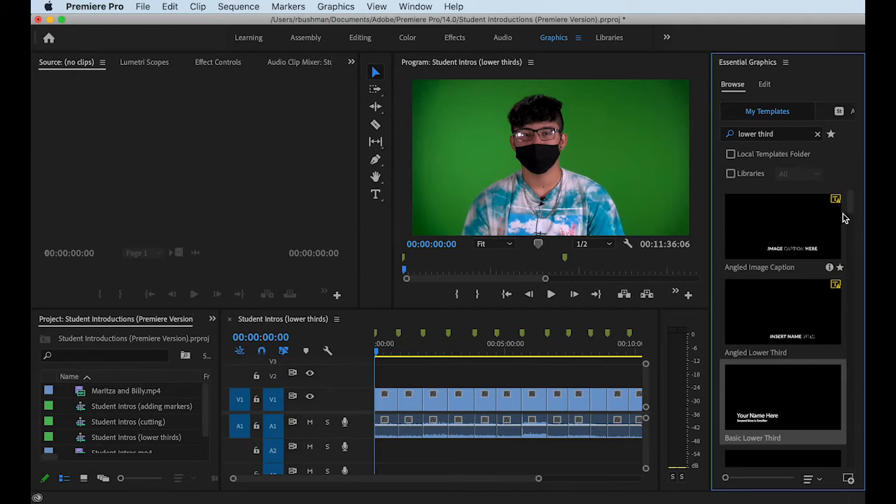
left_click(789, 134)
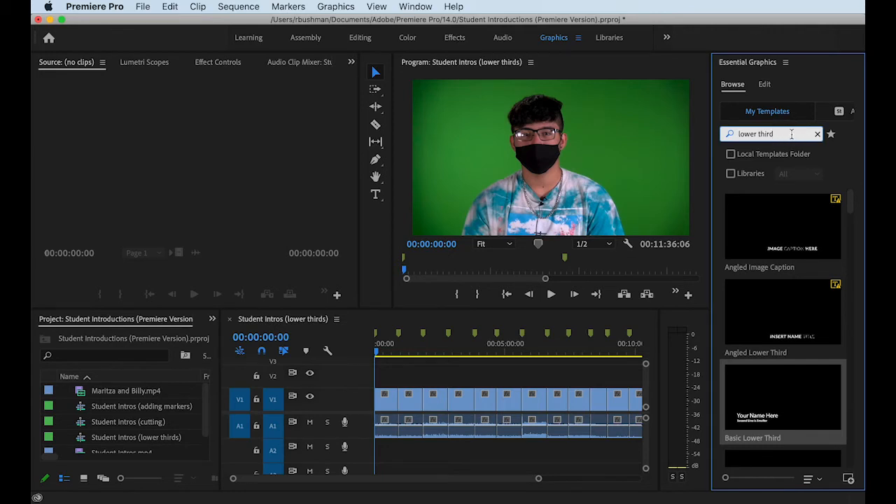
key("Return")
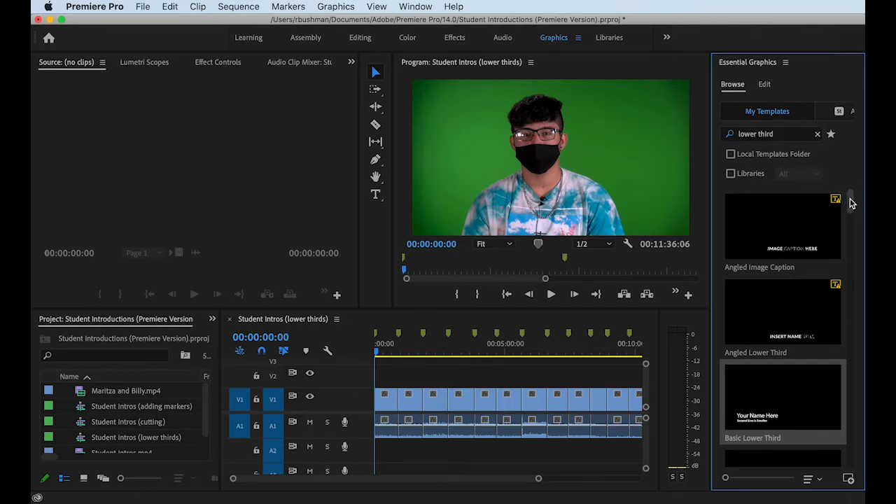
mouse_move(849, 198)
left_mouse_down()
mouse_move(852, 272)
mouse_move(854, 207)
left_mouse_up()
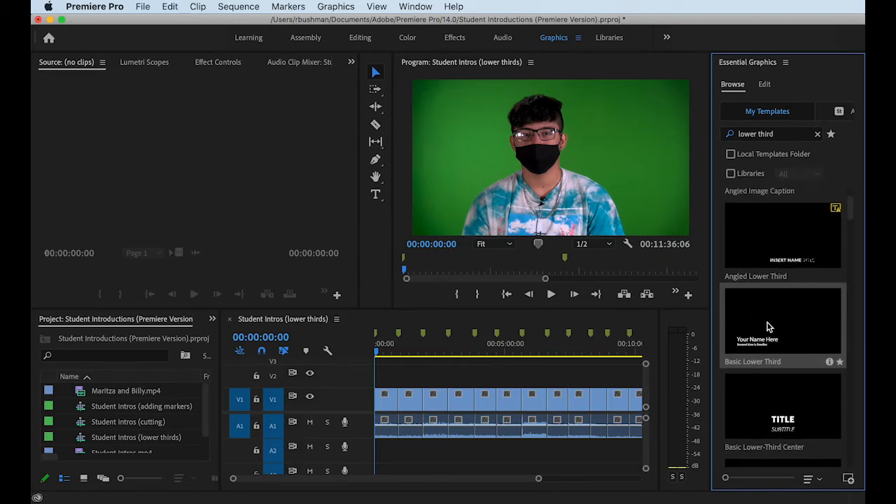
- Place the Basic Lower Third template on V2 at the start of the sequence, above the first student clip
left_click(387, 349)
left_click(373, 349)
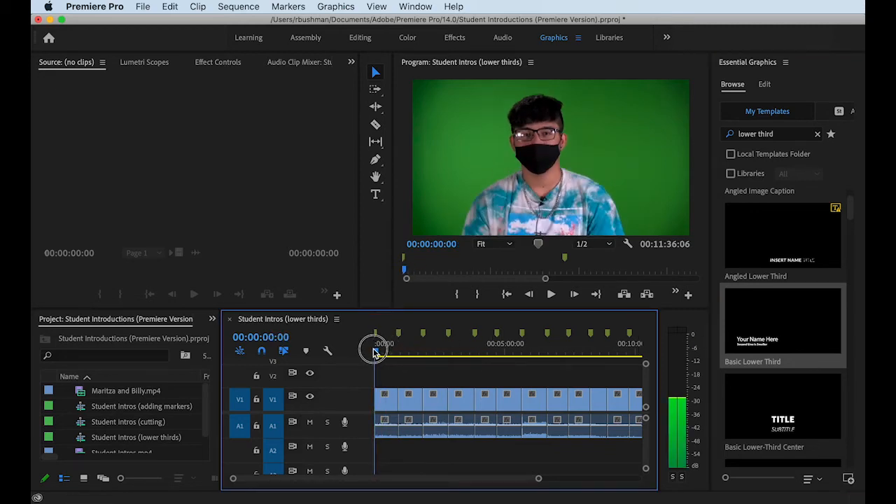
key("minus")
key("minus")
key("minus")
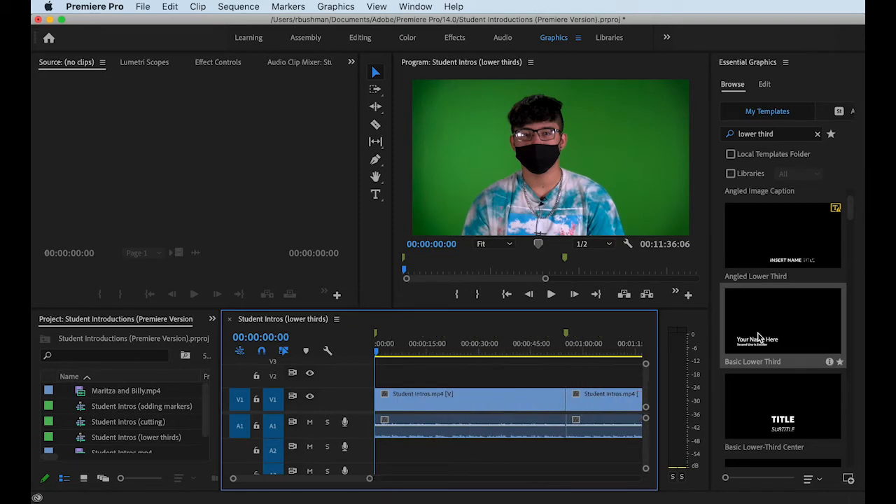
left_click(731, 334)
left_click_drag(731, 335, 381, 374)
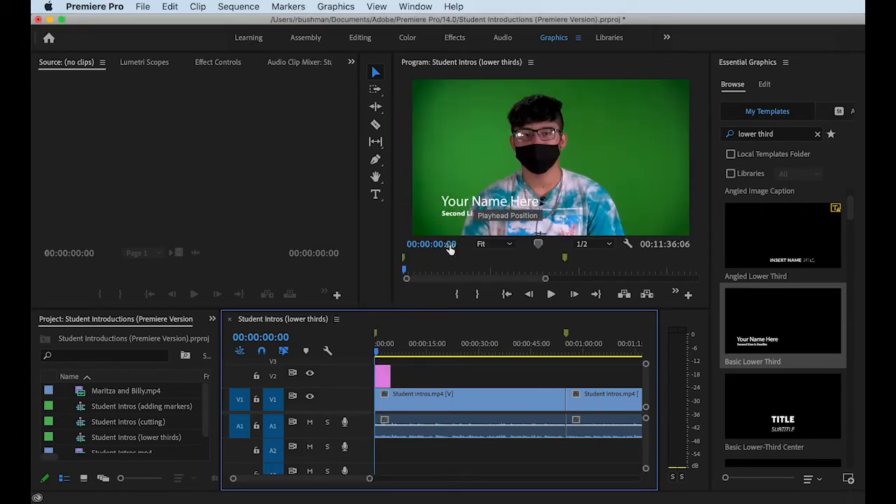
- Select the lower third graphic's "Second Line is Smaller" text and its "Your Name Here" text in the video preview
left_click(490, 207)
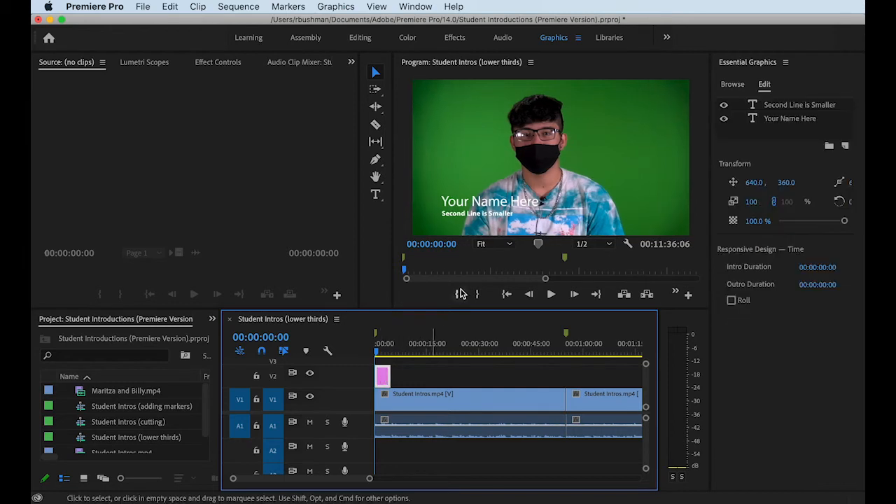
left_click(489, 202)
left_click(473, 214)
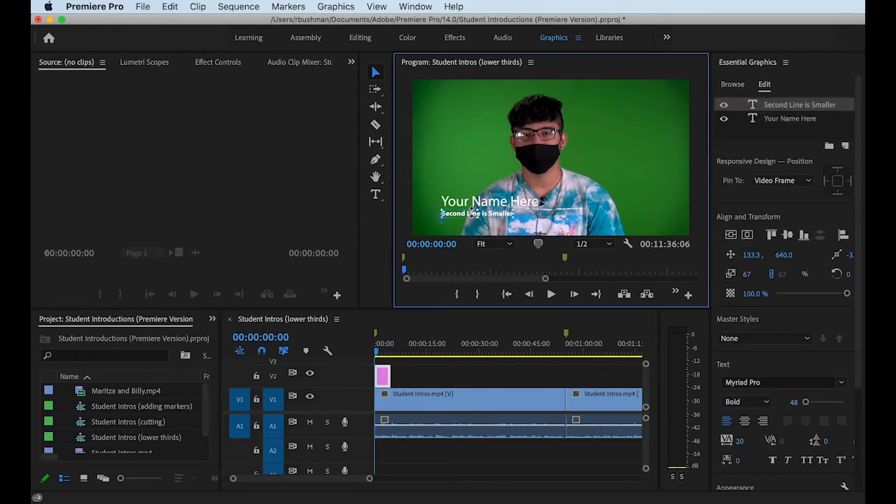
left_click(475, 202)
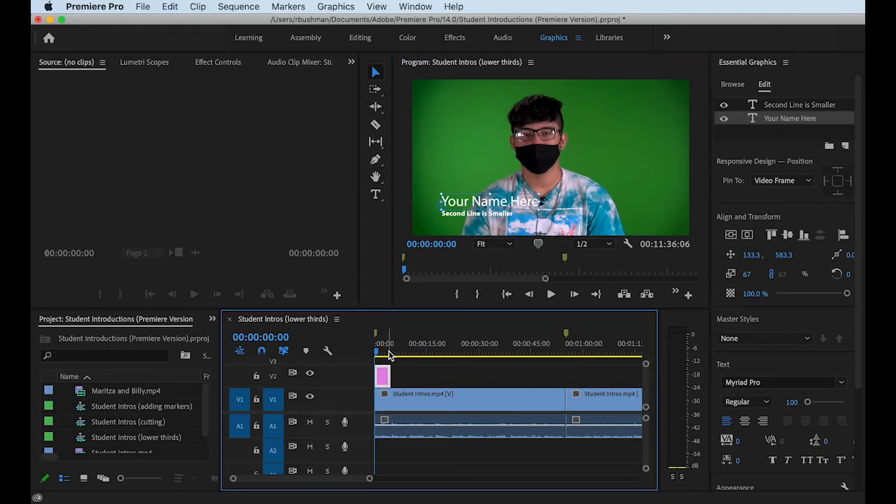
- Trim the end of the lower third graphic on V2 slightly shorter and scrub the playhead back to 00:00:01:18
left_click(389, 355)
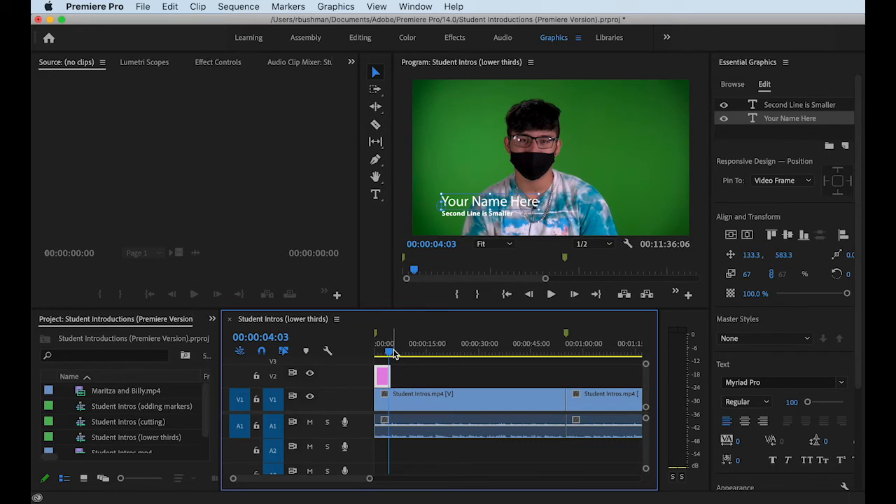
key("=")
key("=")
key("=")
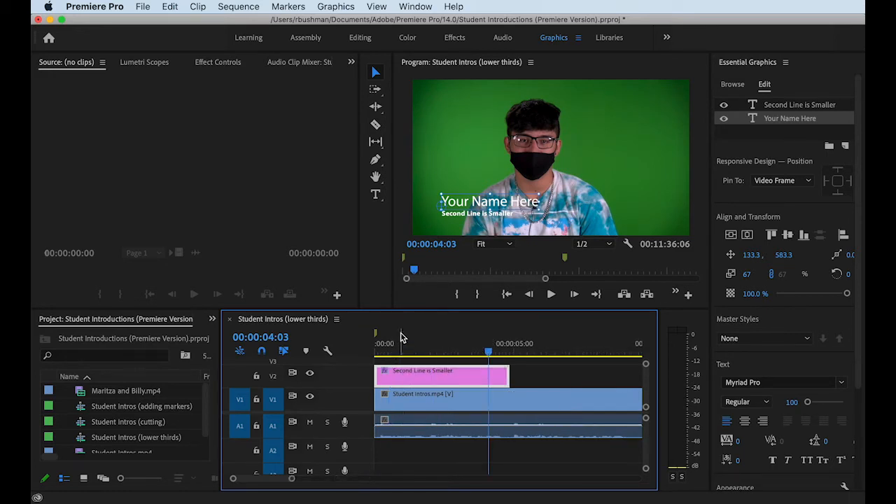
left_click_drag(508, 376, 419, 352)
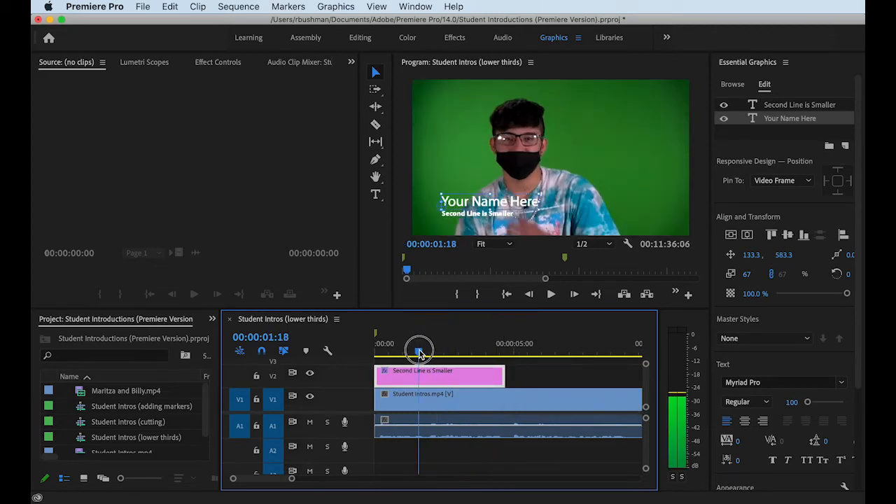
- Trim the end of the lower third graphic on V2 to a duration of 00:00:04:00
left_click_drag(504, 374, 482, 370)
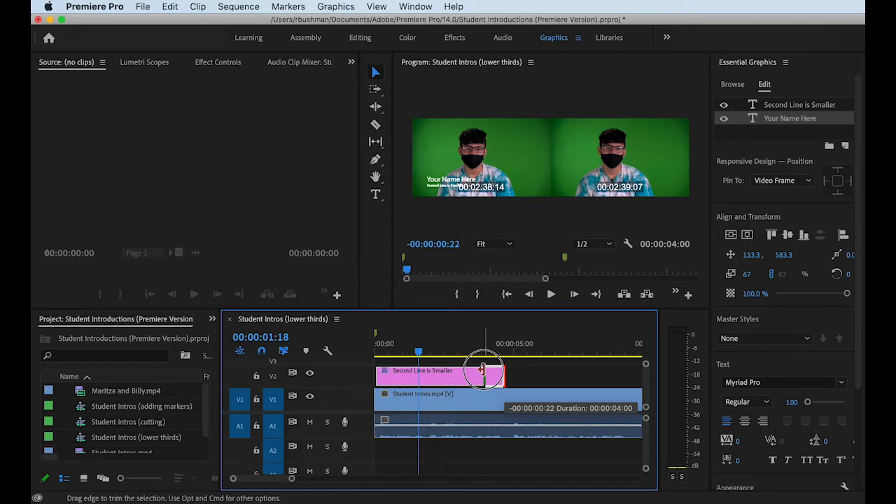
mouse_move(483, 369)
left_mouse_down()
mouse_move(528, 369)
mouse_move(481, 363)
left_mouse_up()
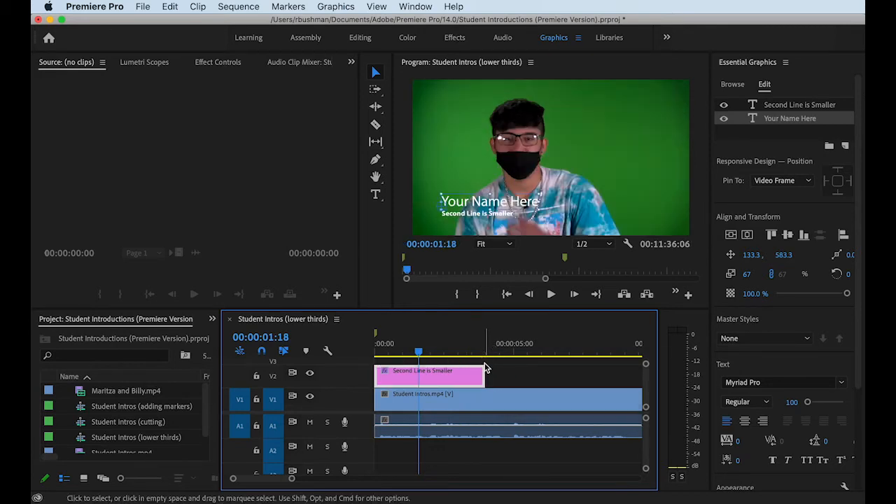
left_click_drag(418, 355, 419, 353)
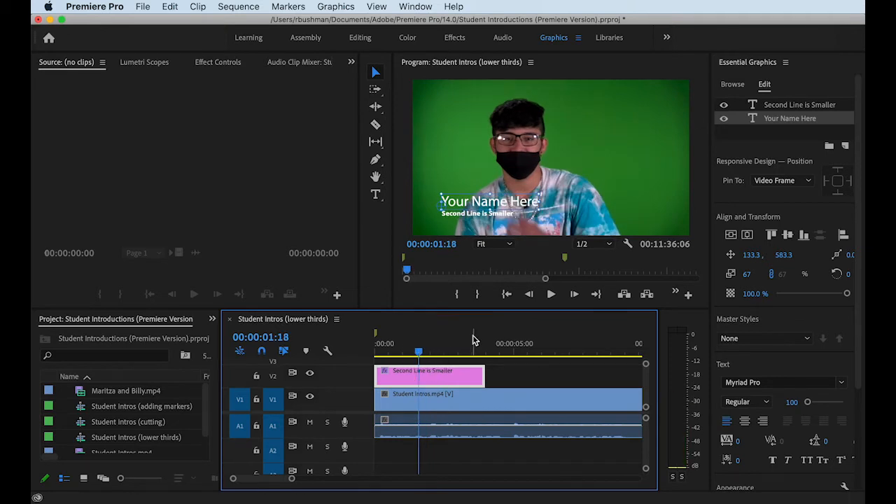
- Reselect the lower third graphic and examine the text and appearance settings of its Your Name Here and Second Line is Smaller layers
left_click(526, 373)
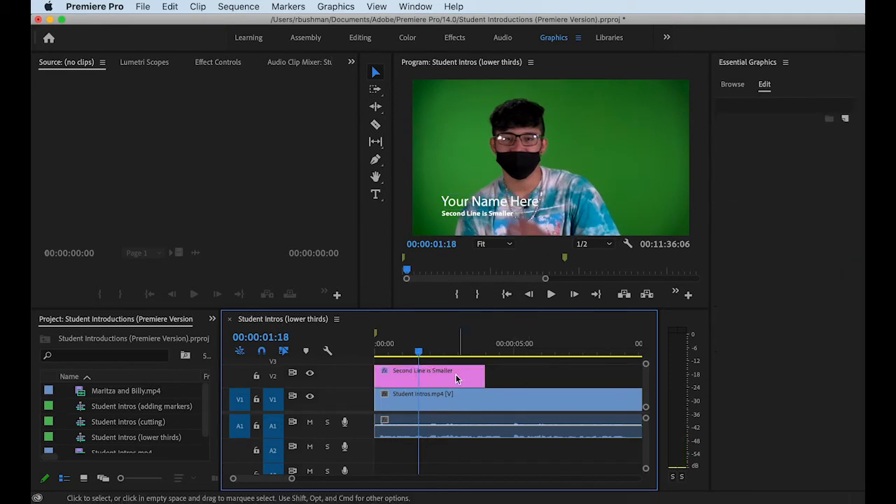
left_click(445, 376)
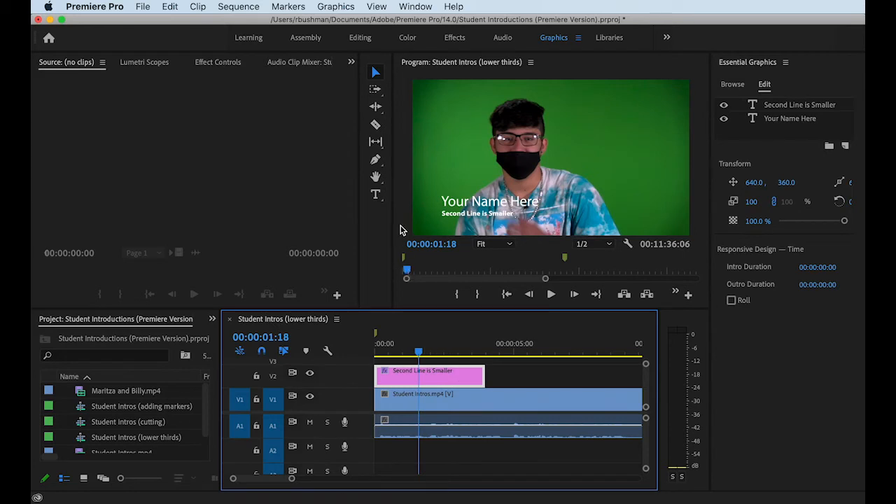
left_click(775, 120)
left_click(781, 106)
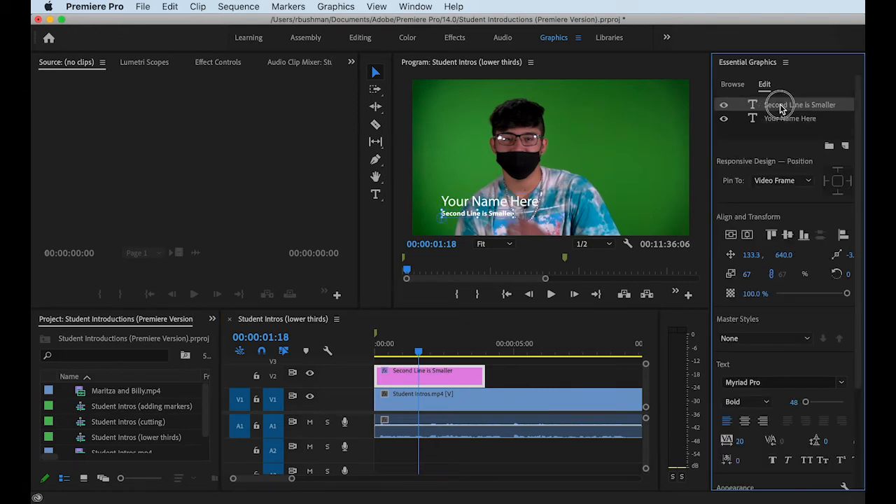
left_click(777, 119)
left_click(778, 110)
left_click(777, 119)
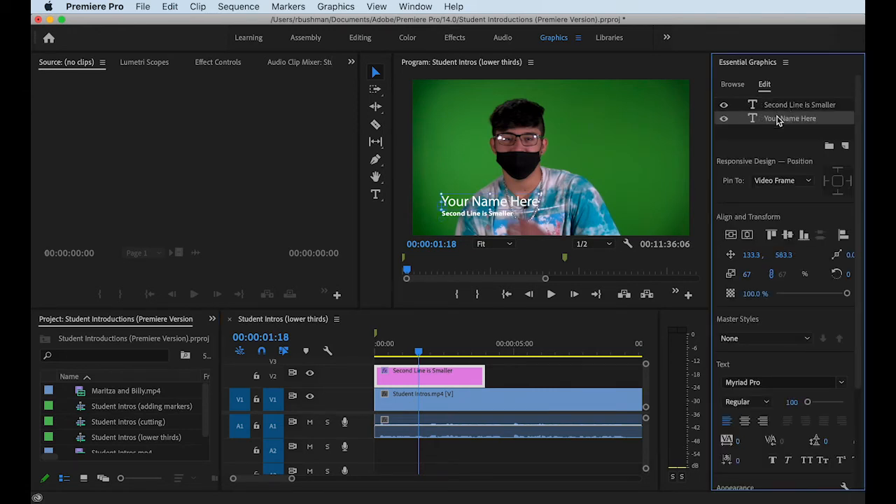
left_click(778, 108)
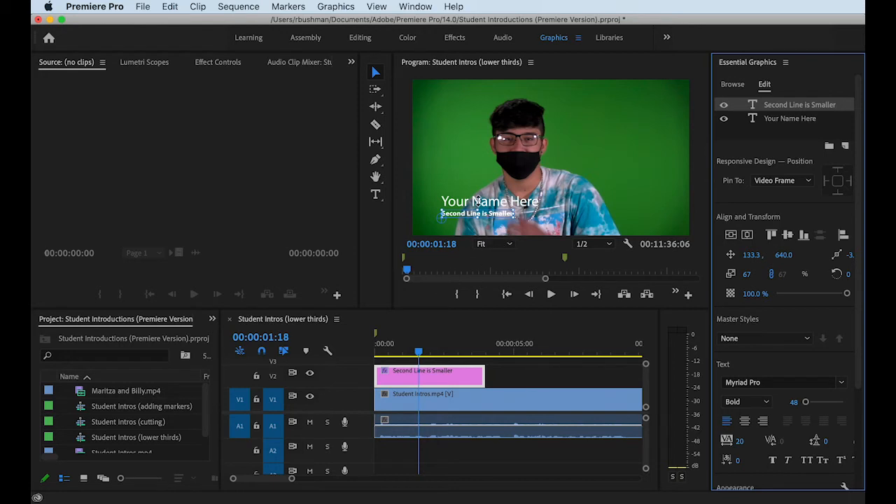
left_click(771, 118)
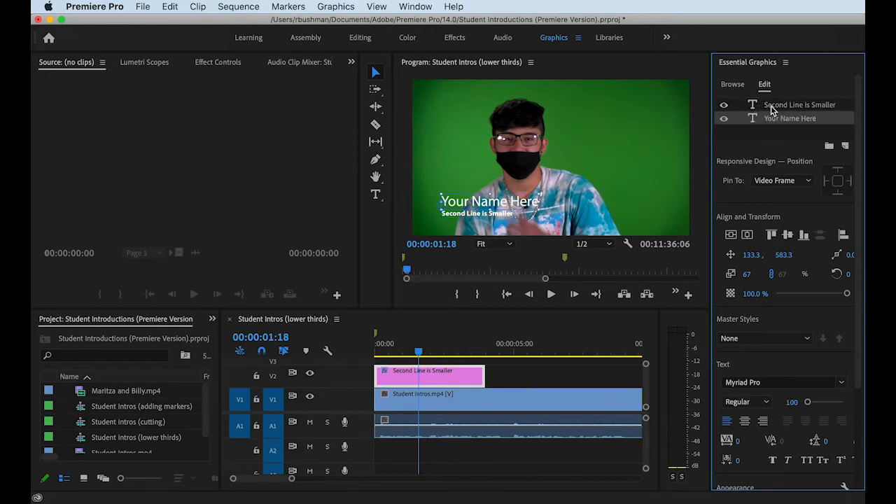
left_click(773, 106)
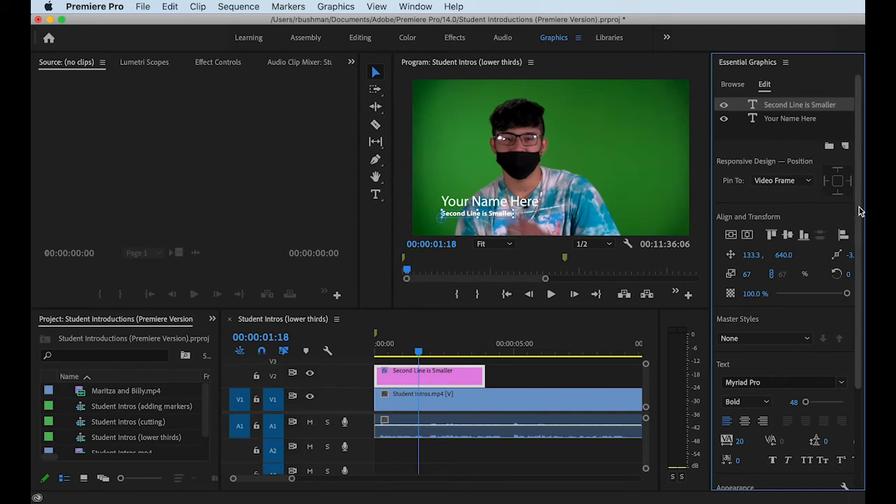
scroll(860, 213, "down", 5)
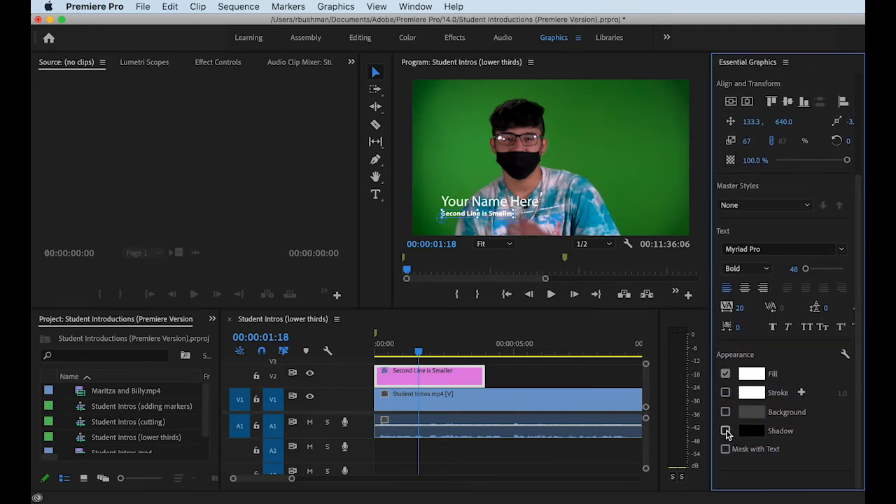
scroll(852, 154, "up", 5)
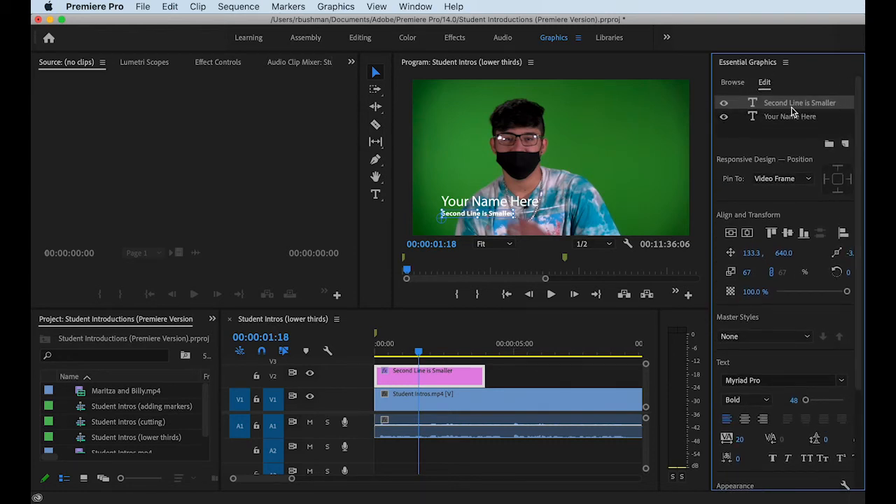
- Move the Your Name Here layer above the Second Line is Smaller layer and turn on its shadow
left_click(791, 118)
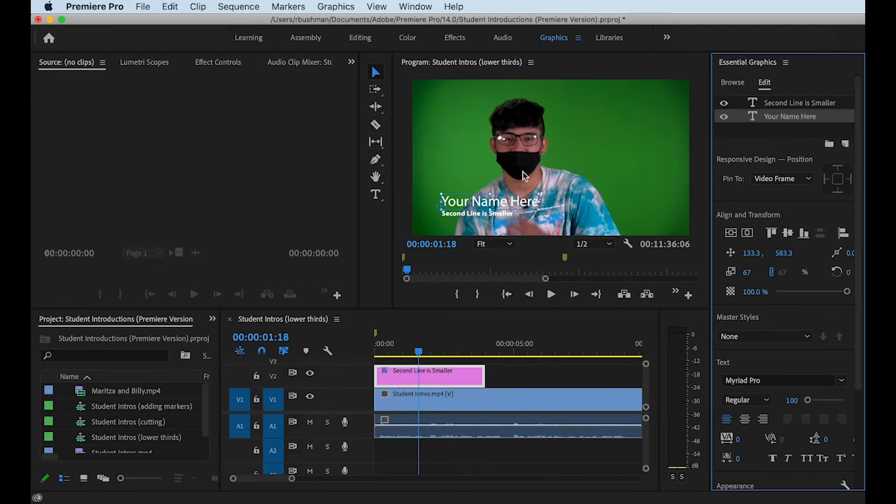
left_click_drag(760, 118, 779, 104)
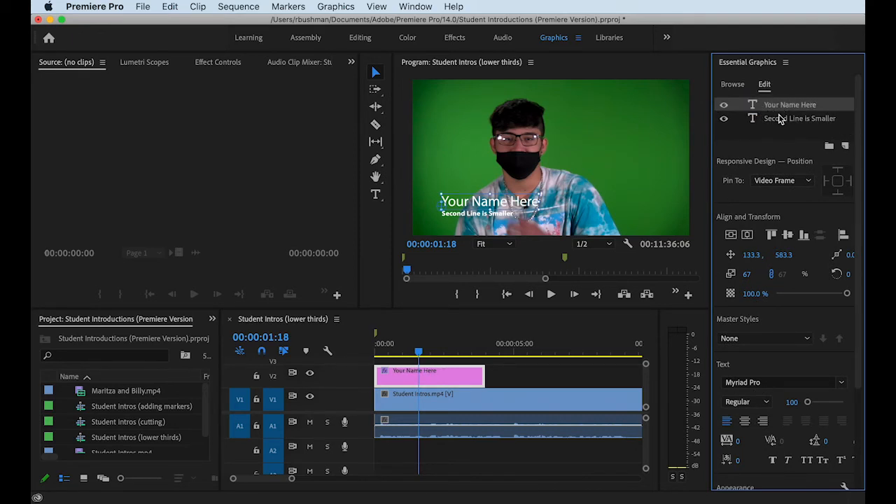
left_click_drag(858, 133, 861, 285)
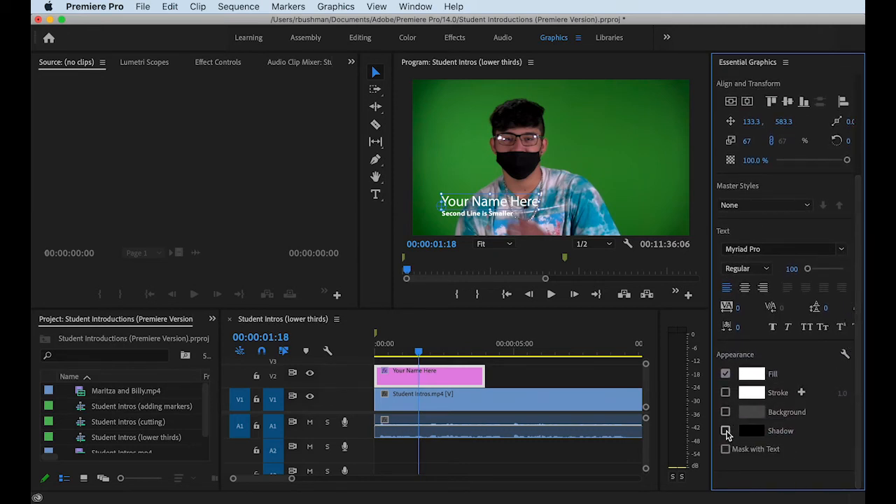
left_click(726, 431)
scroll(858, 419, "down", 2)
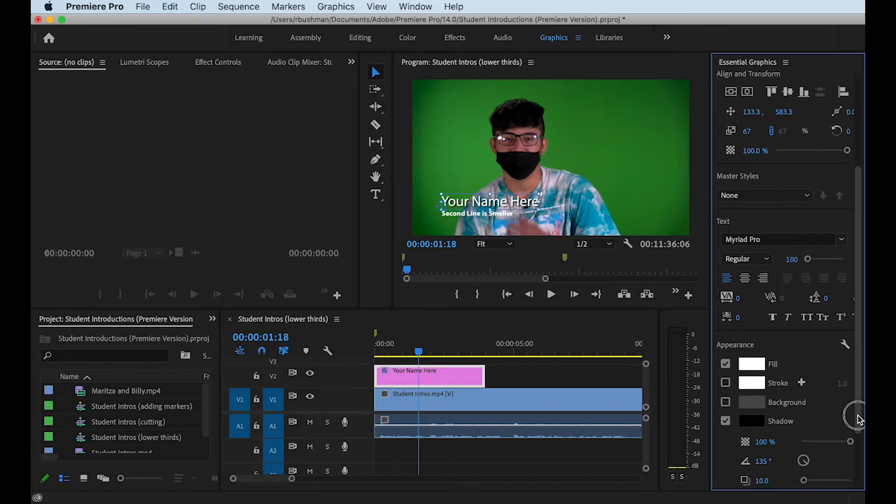
left_click_drag(858, 417, 860, 468)
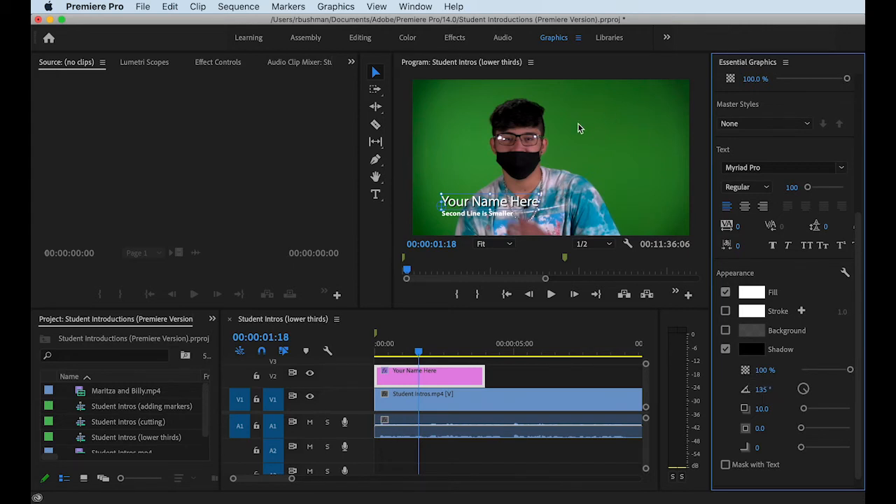
- Magnify the video preview to 200% and pan to the name text to inspect its drop shadow
left_click(509, 245)
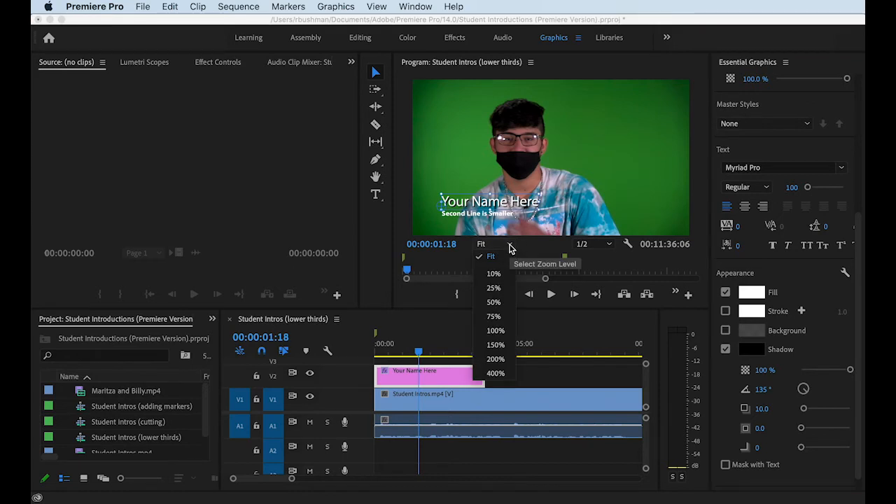
left_click(496, 359)
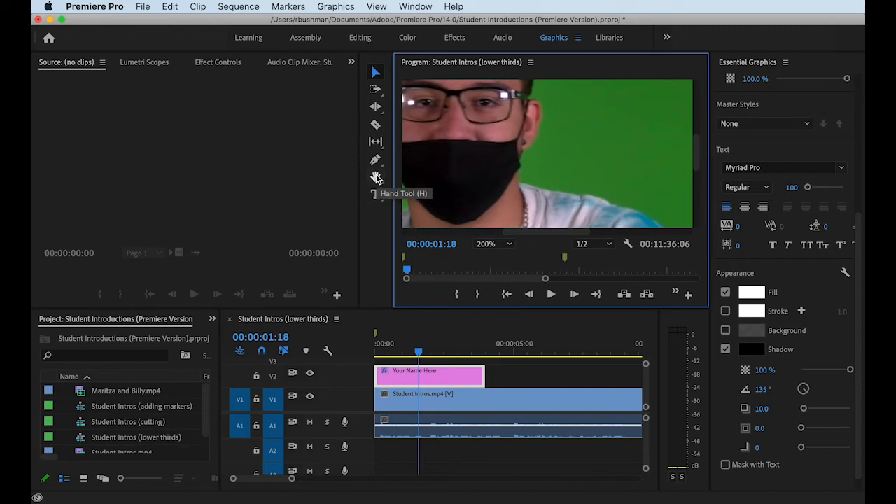
key("space")
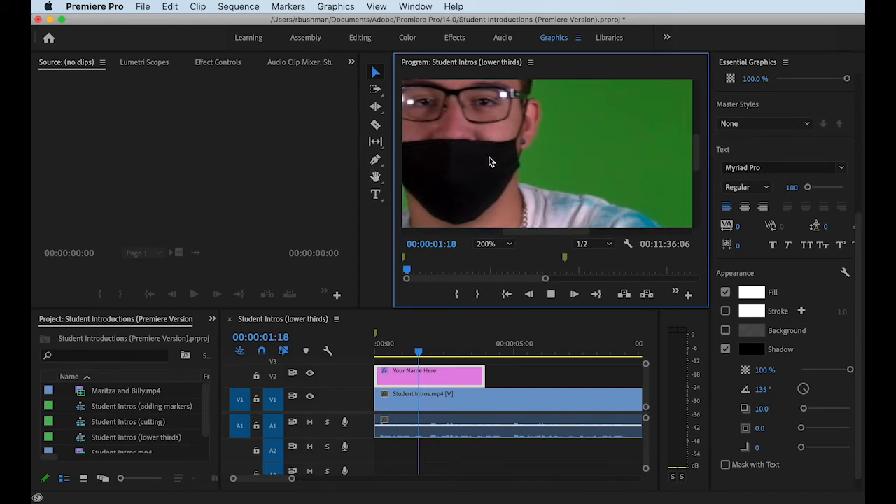
key("space")
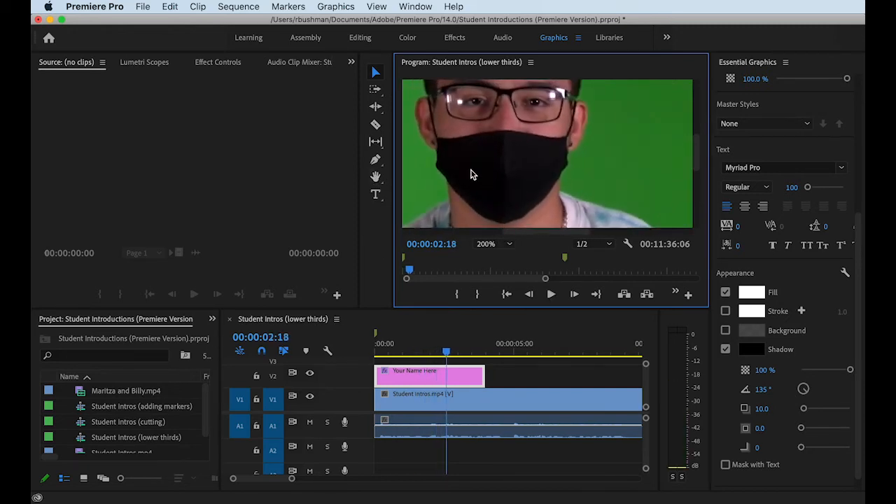
left_click(377, 176)
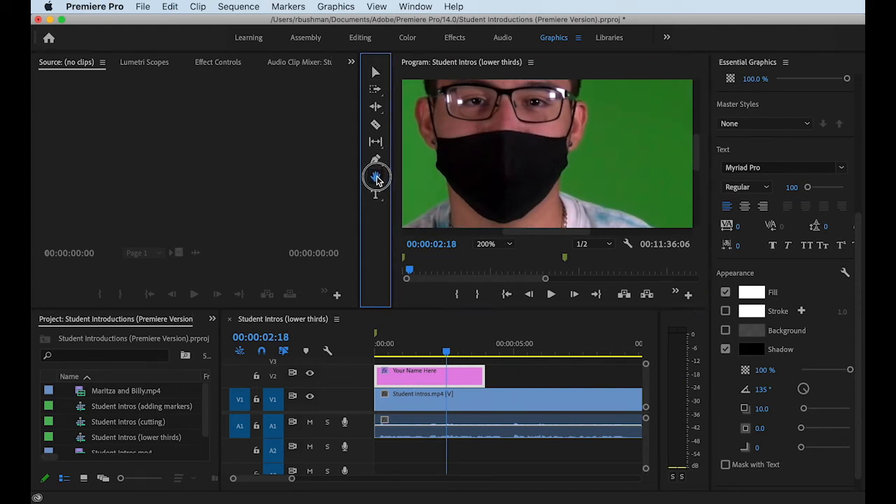
left_click_drag(475, 203, 583, 123)
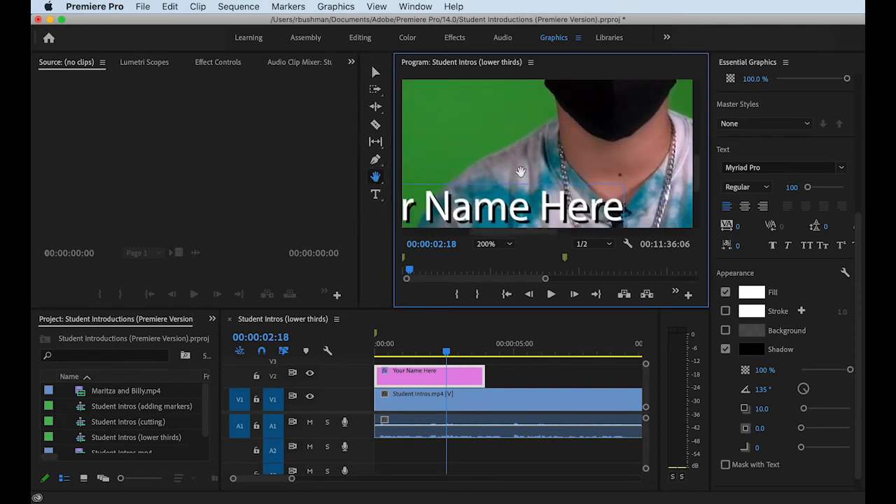
left_click_drag(501, 171, 553, 123)
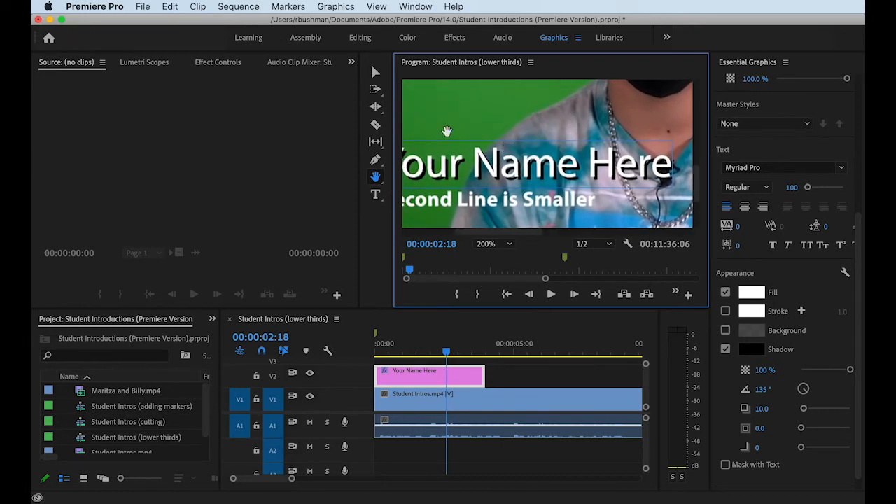
left_click(376, 72)
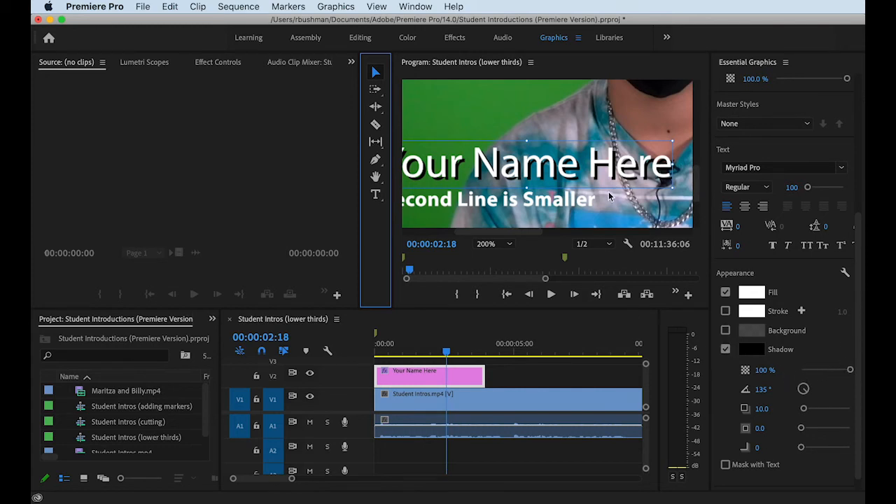
- Magnify the video preview to 400% and pan to the end of the name text for a closer look at its shadow
left_click(509, 244)
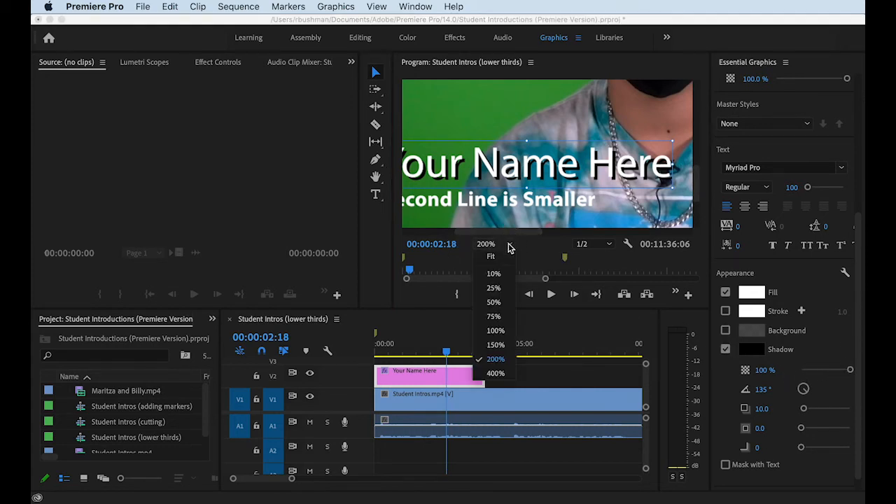
left_click(496, 373)
left_click(377, 177)
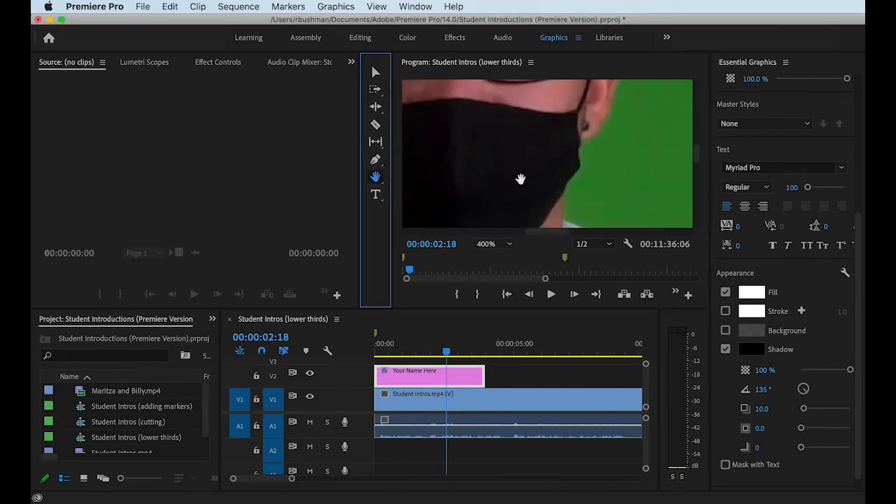
left_click_drag(514, 180, 624, 113)
left_click_drag(485, 188, 609, 118)
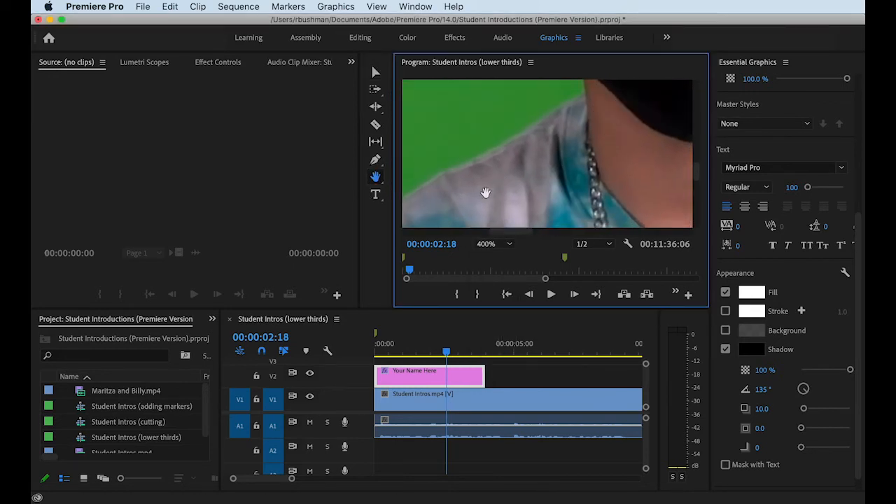
left_click_drag(485, 194, 526, 90)
left_click_drag(633, 150, 542, 105)
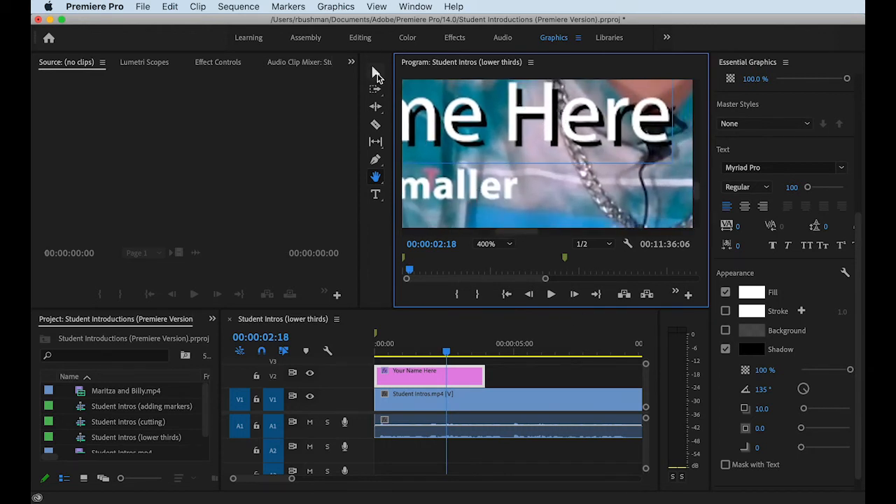
left_click(375, 72)
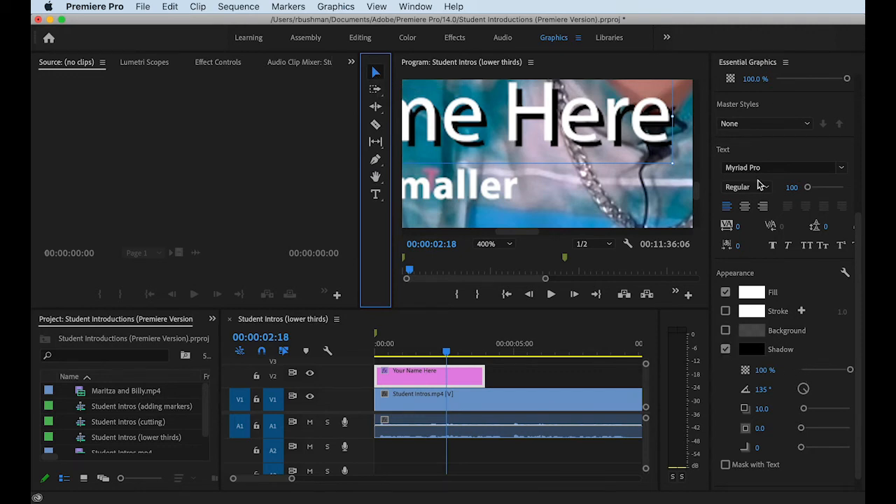
- Set the shadow opacity of the Your Name Here text to 85%
scroll(795, 192, "up", 5)
left_click(791, 104)
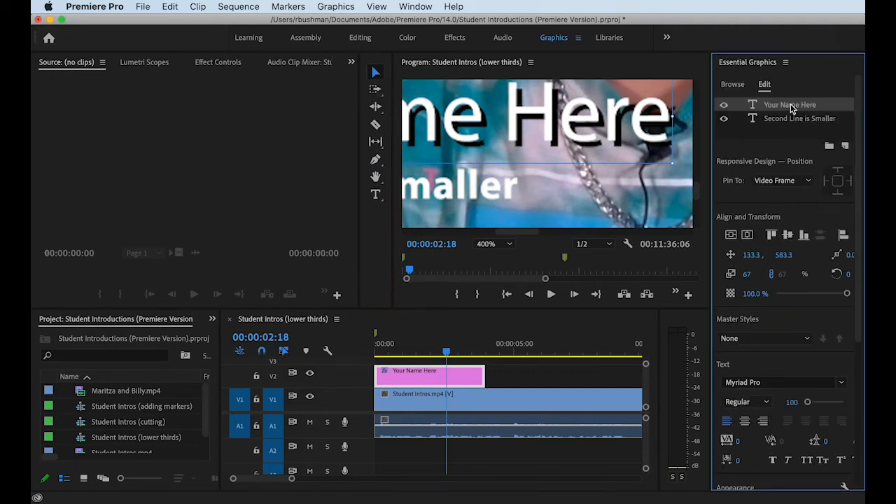
left_click_drag(850, 260, 859, 406)
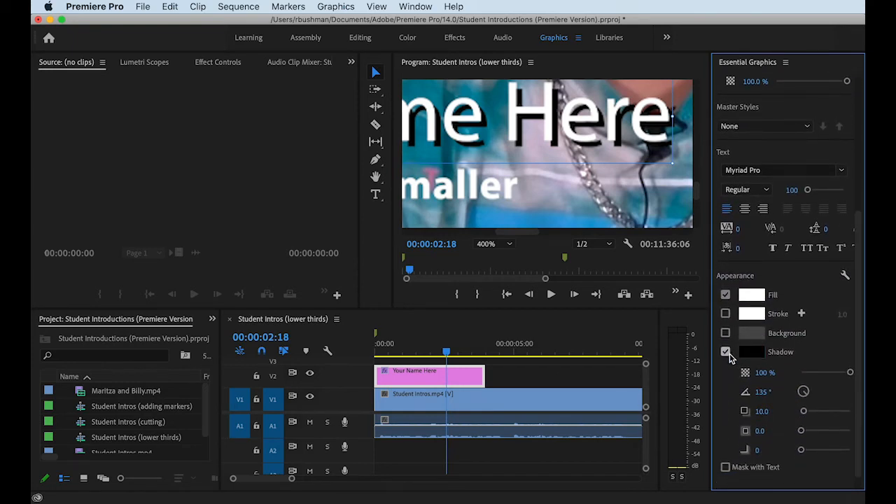
left_click_drag(847, 373, 841, 373)
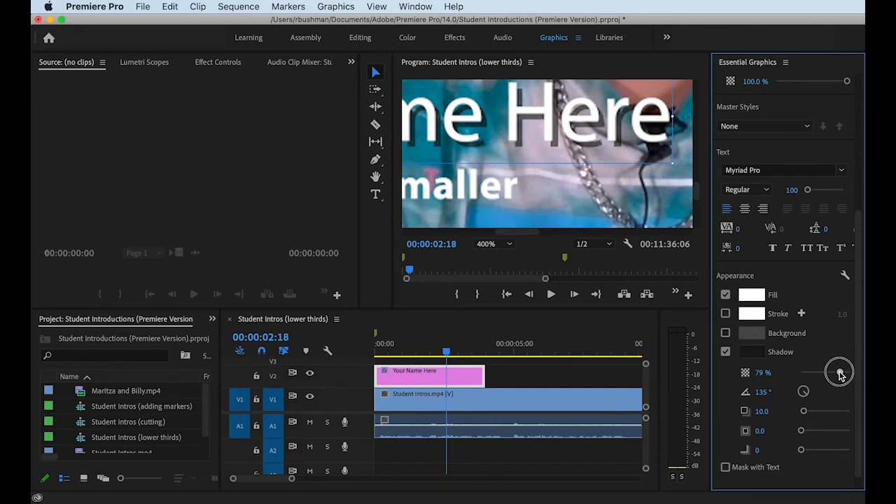
left_click_drag(842, 373, 843, 373)
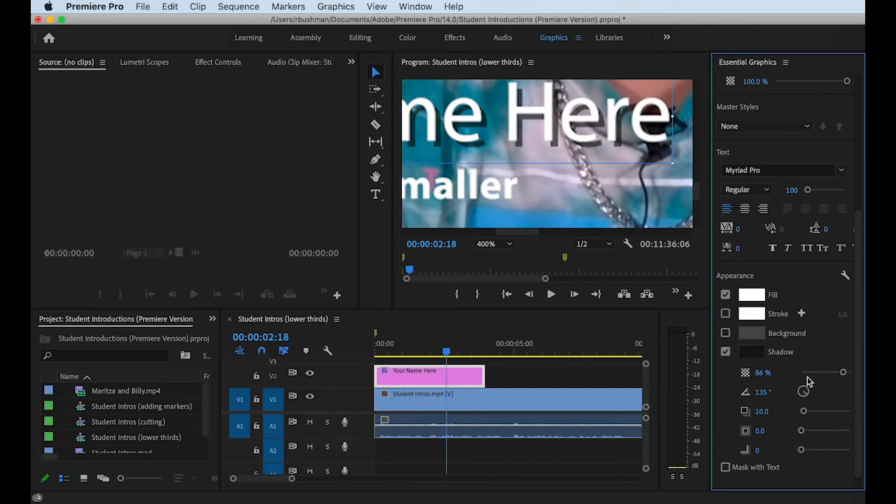
left_click(761, 372)
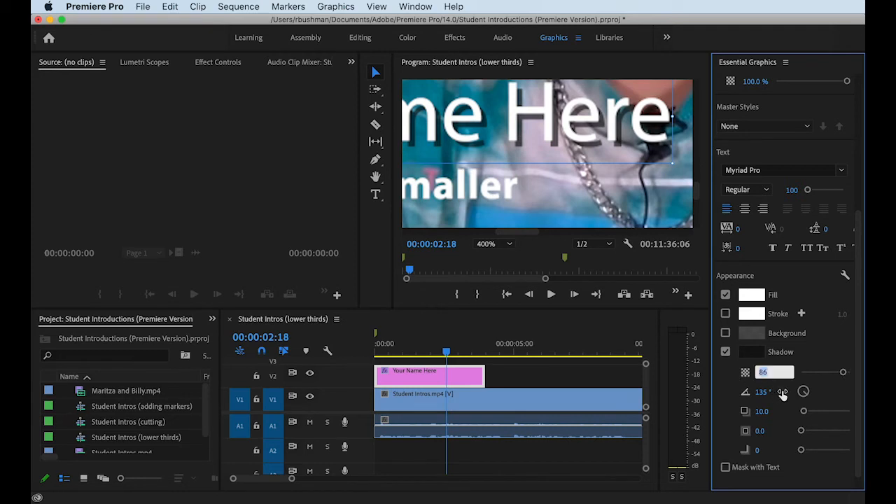
type("85")
key("Return")
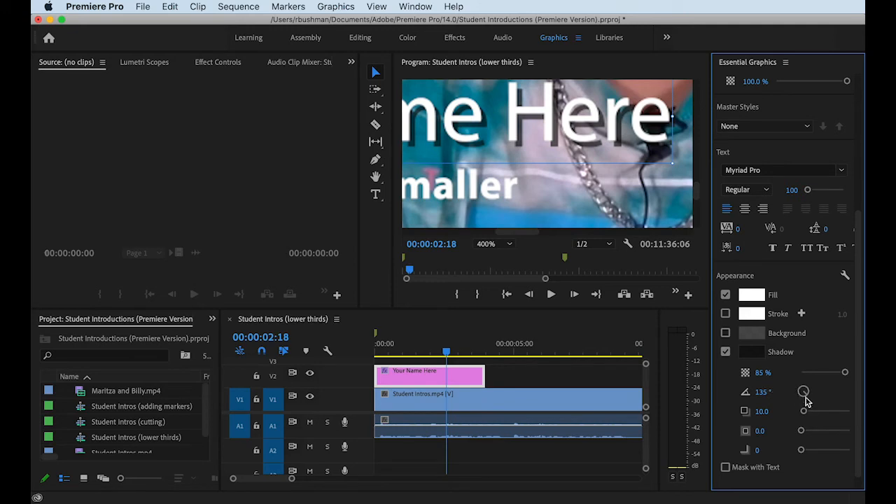
- Try out a different shadow angle on the Your Name Here text and set it back to 135°
left_click_drag(803, 394, 842, 424)
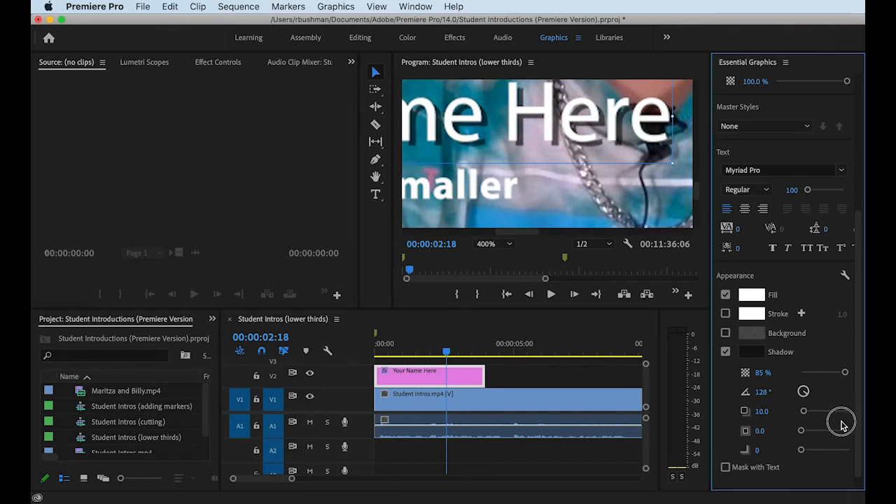
left_click(757, 392)
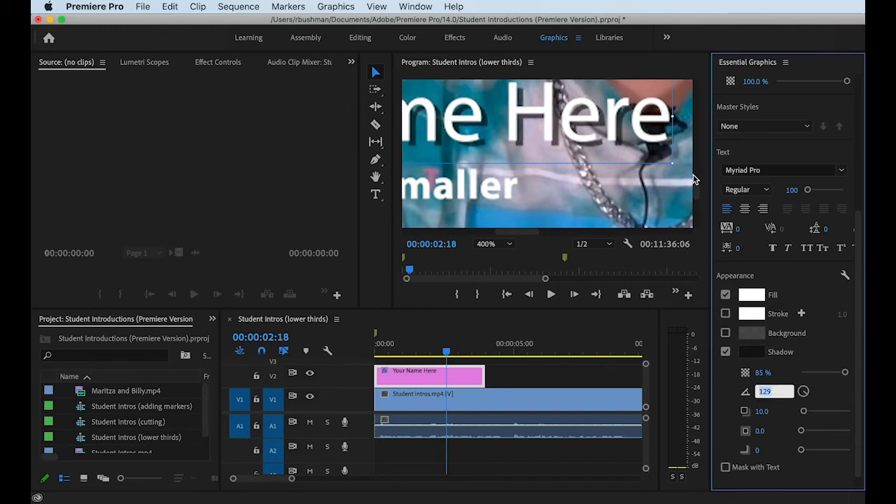
type("135")
key("Return")
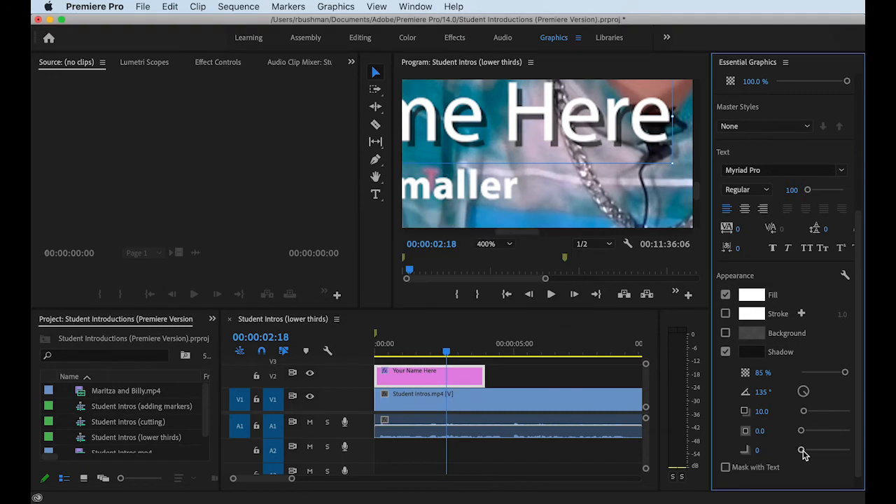
- Soften the shadow of the Your Name Here text by setting its blur to 15
left_click_drag(802, 449, 802, 453)
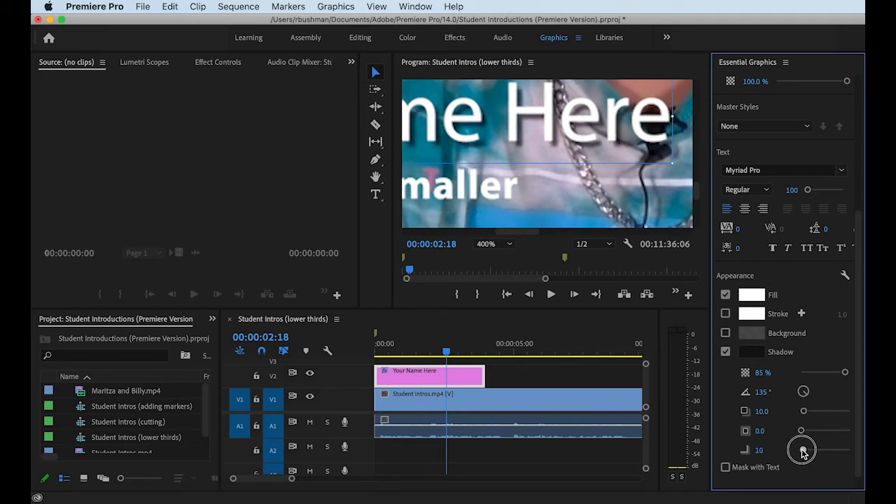
left_click_drag(802, 452, 803, 453)
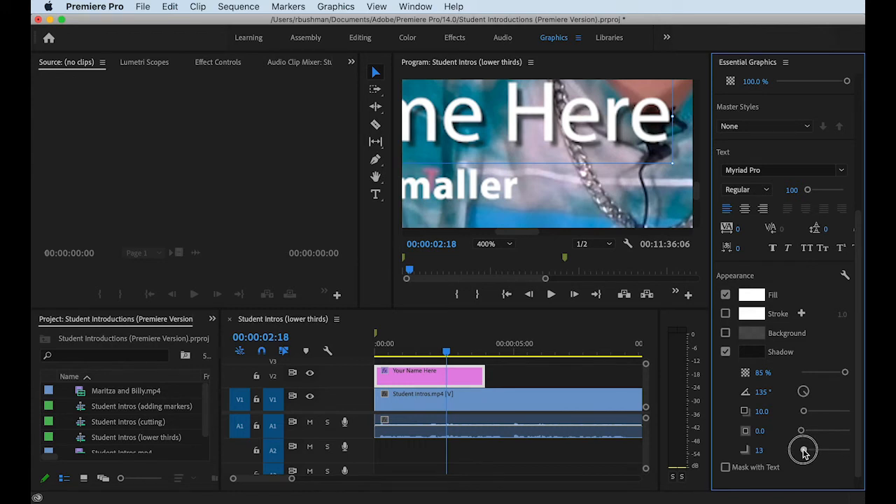
left_click(758, 449)
type("15")
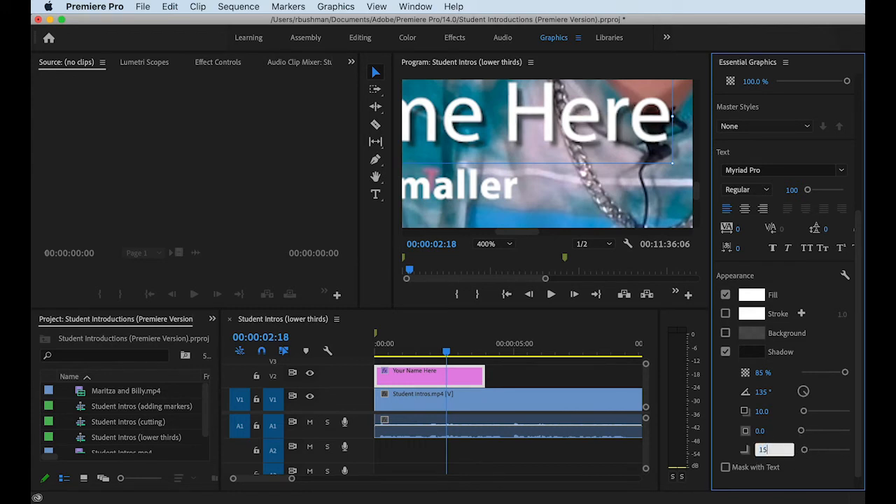
key("Return")
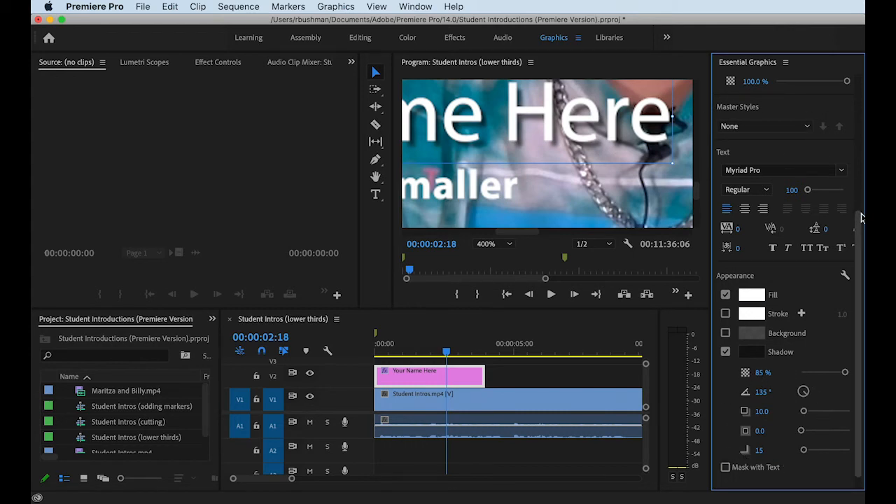
- Turn on the shadow for the Second Line is Smaller text layer
left_click_drag(859, 217, 854, 68)
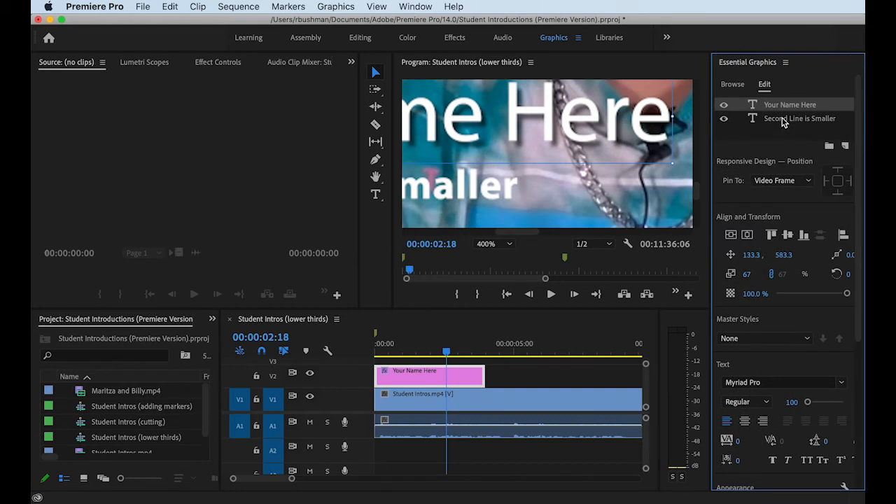
left_click(783, 120)
left_click_drag(856, 286, 855, 406)
left_click(725, 431)
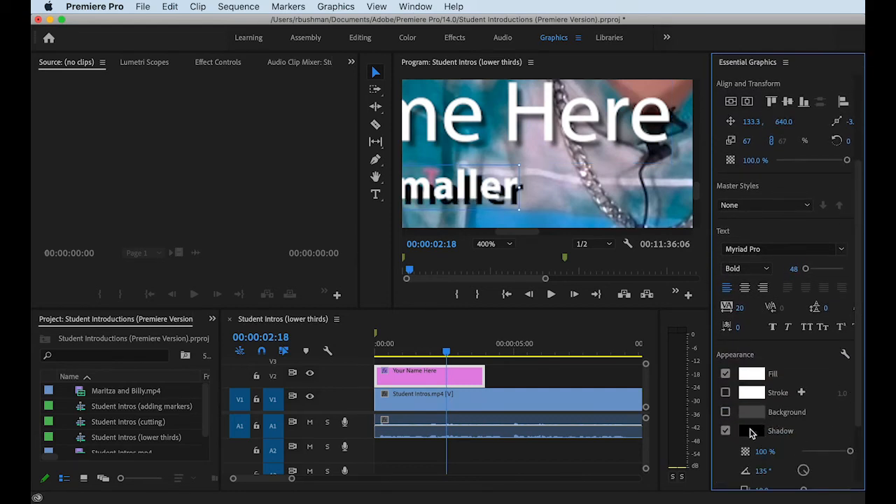
scroll(858, 392, "down", 3)
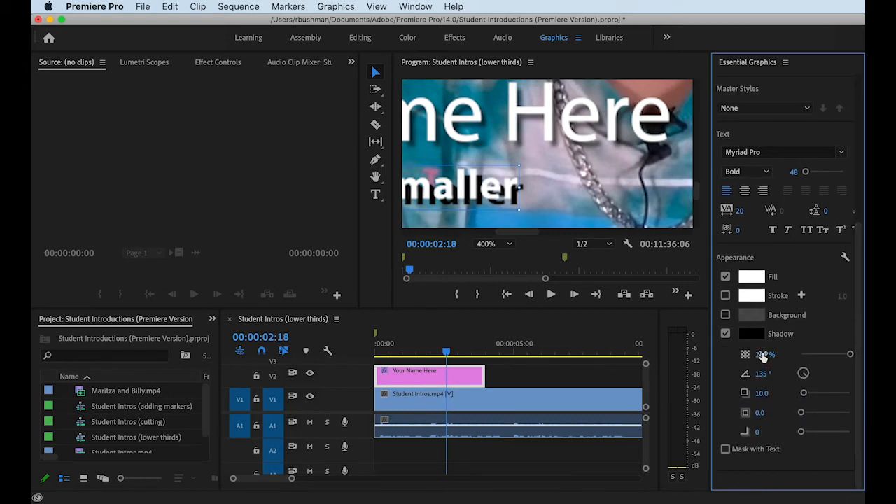
- Set the second line's shadow opacity to 85% and its blur to 15, matching the name text
left_click(764, 355)
type("85")
key("Tab")
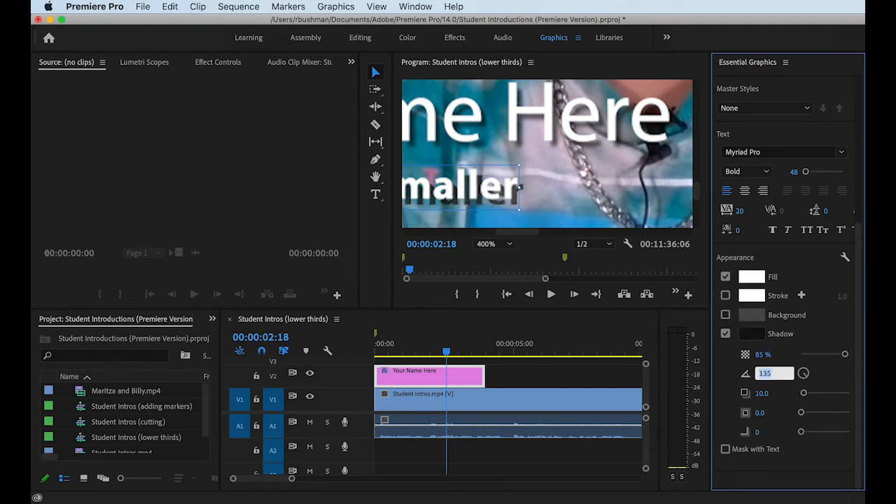
key("Tab")
key("Tab")
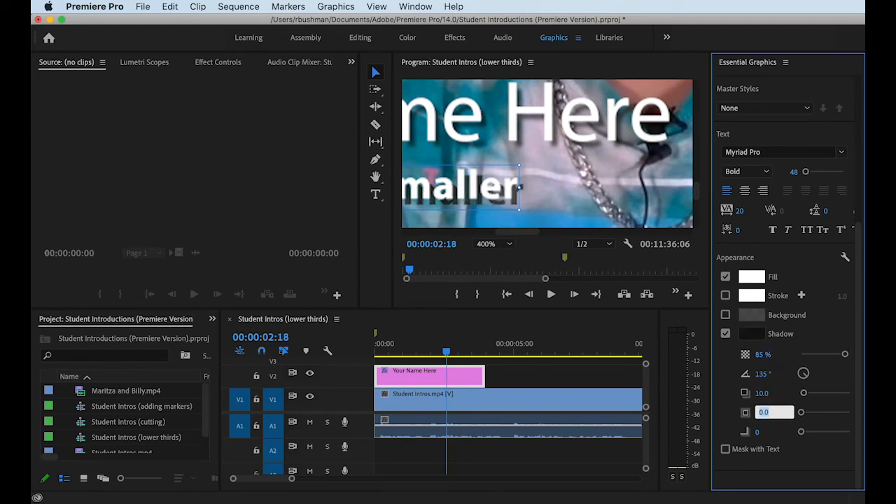
key("Tab")
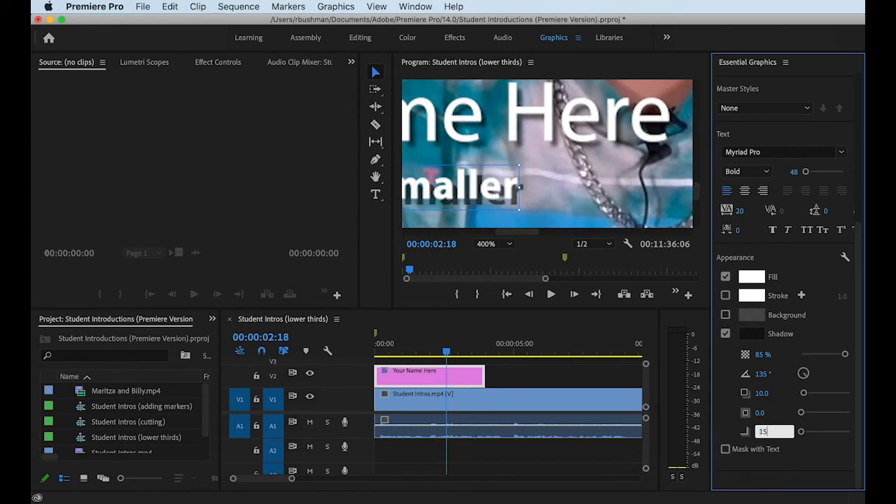
key("Return")
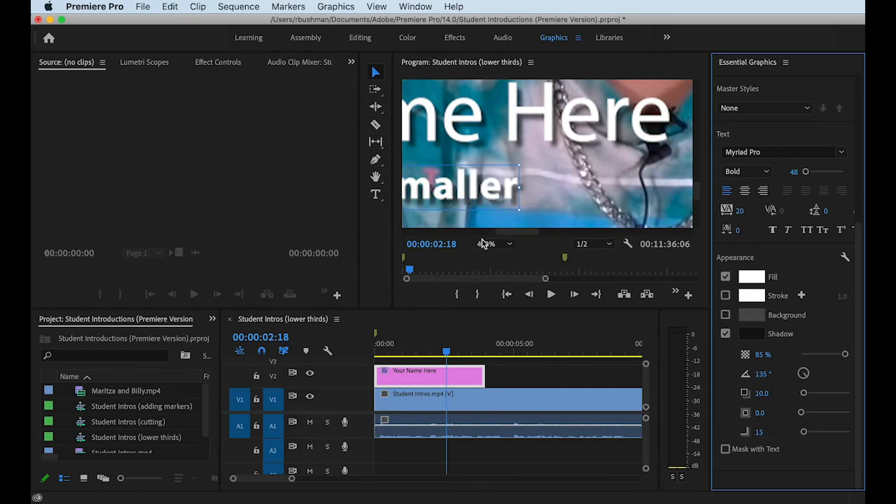
- Return the video preview magnification to Fit so the whole frame with the lower third is shown
left_click(510, 246)
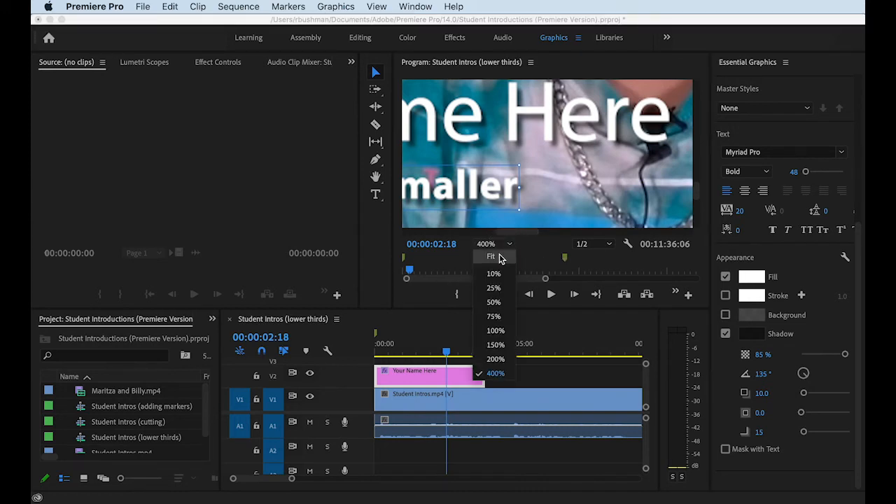
left_click(498, 274)
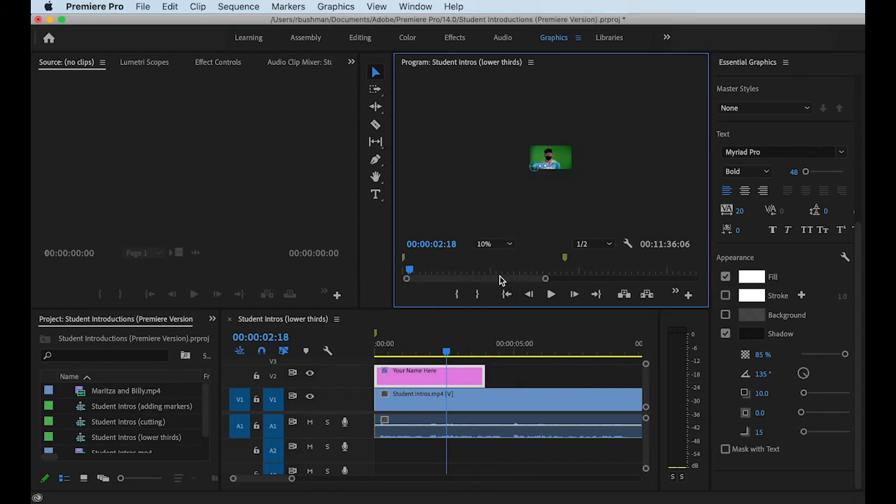
left_click(508, 246)
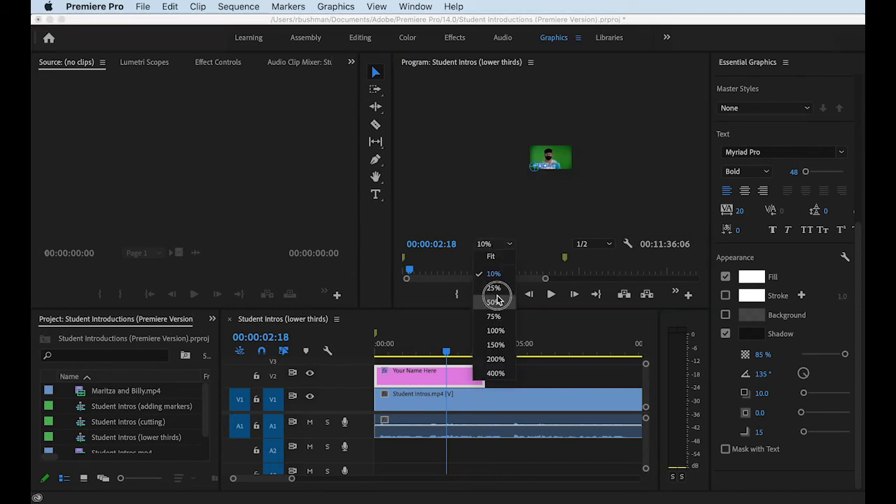
left_click(498, 299)
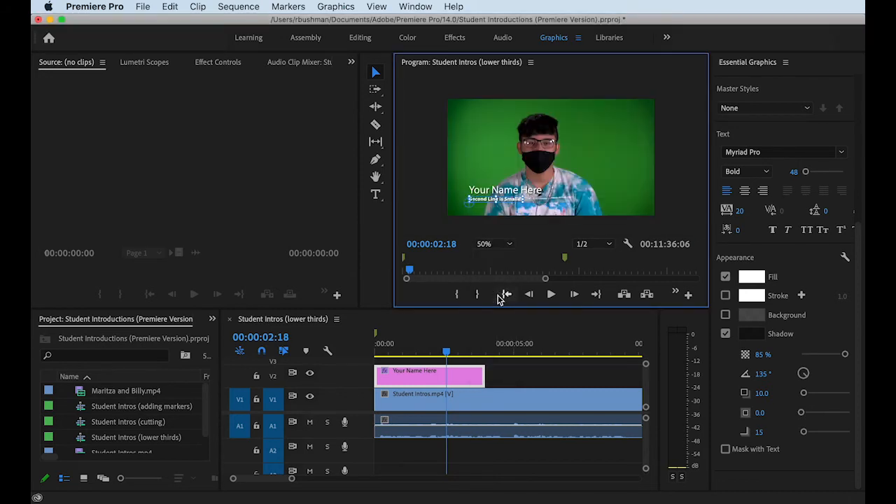
left_click(509, 246)
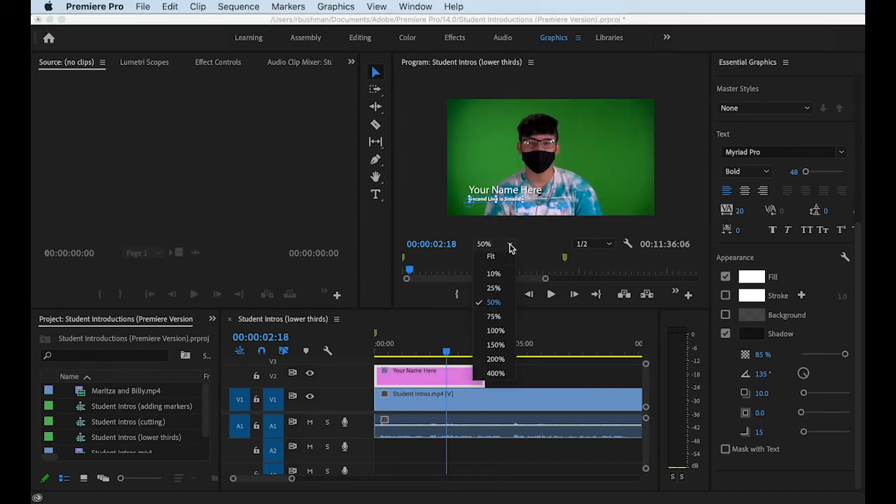
left_click(420, 203)
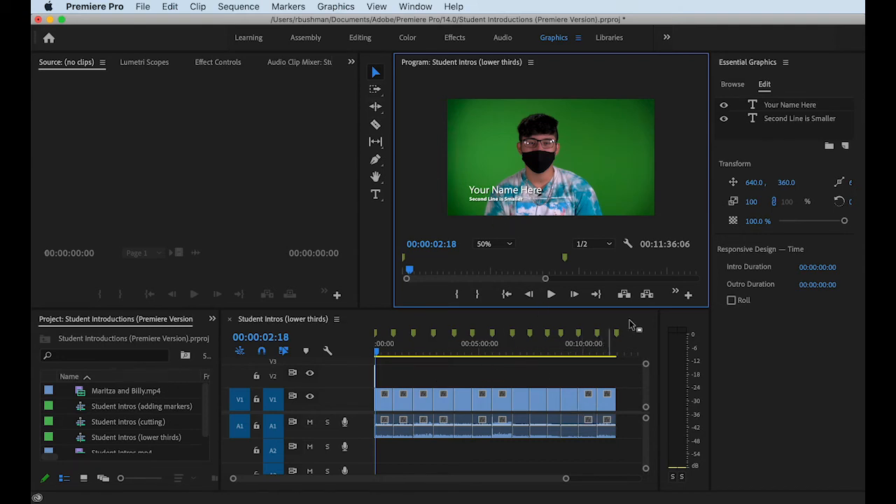
left_click(507, 245)
left_click(500, 261)
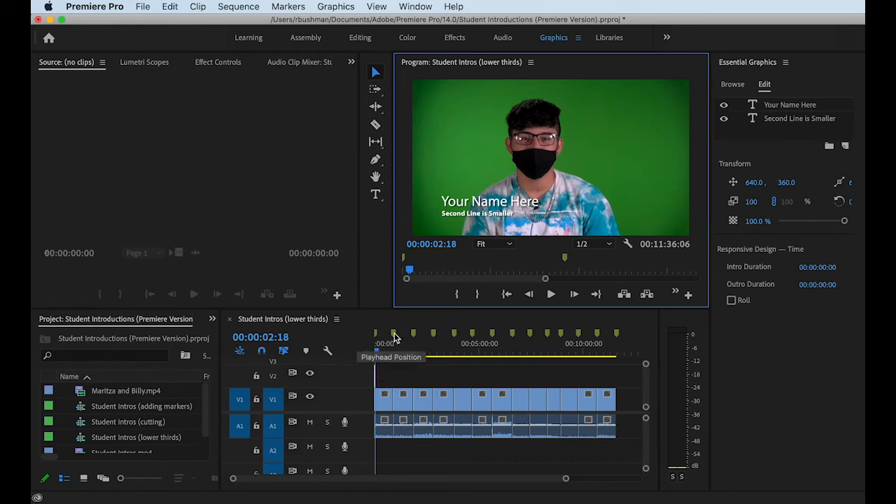
- Select and copy the lower third graphic above the first student's clip in the timeline
left_click(650, 319)
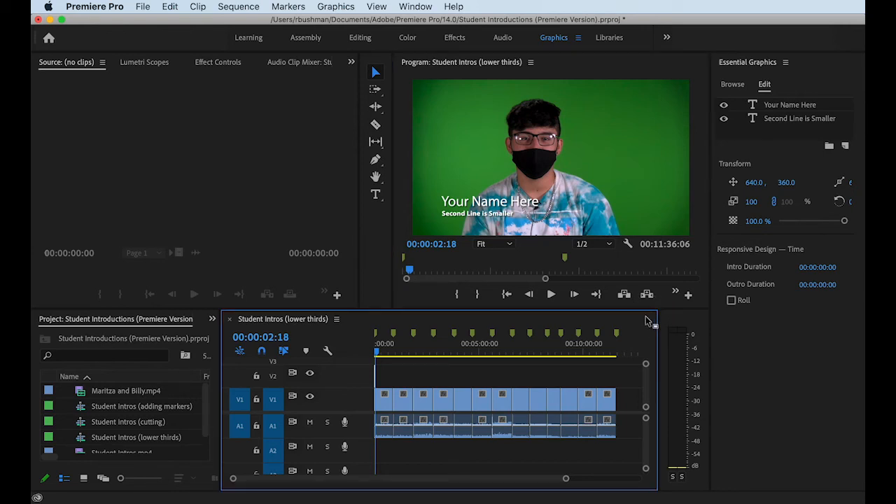
key("equal")
key("equal")
key("equal")
key("equal")
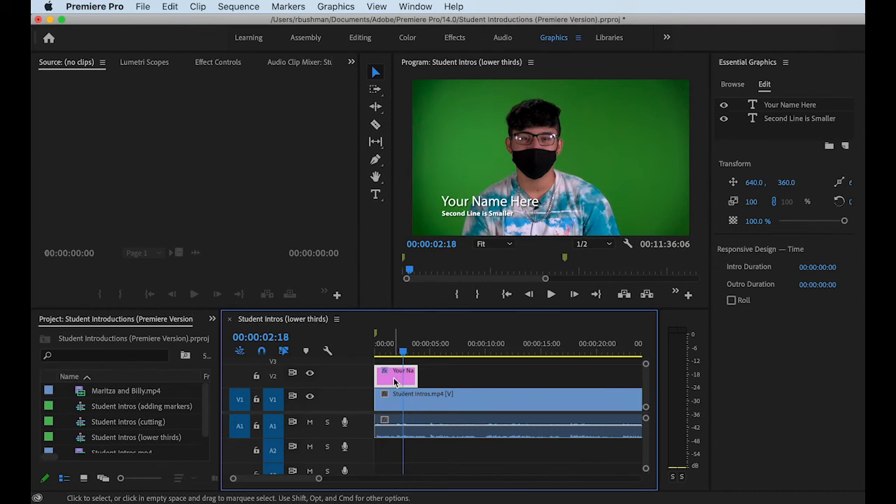
left_click(442, 374)
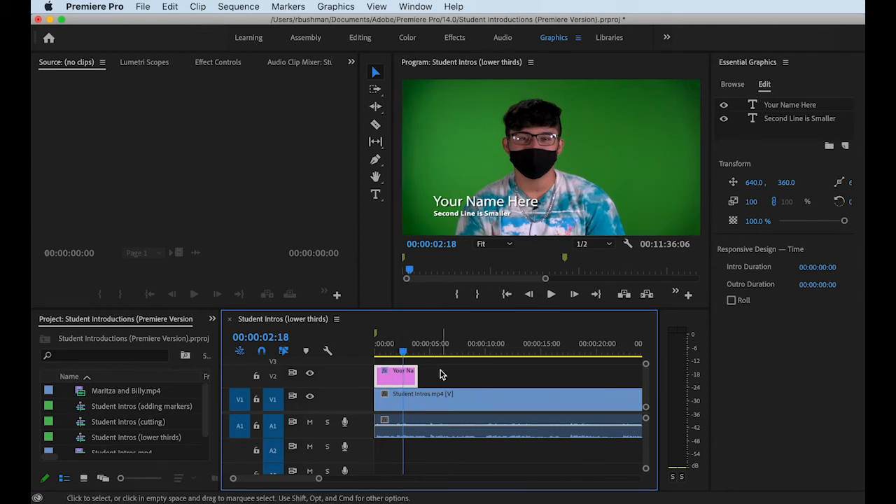
left_click(394, 380)
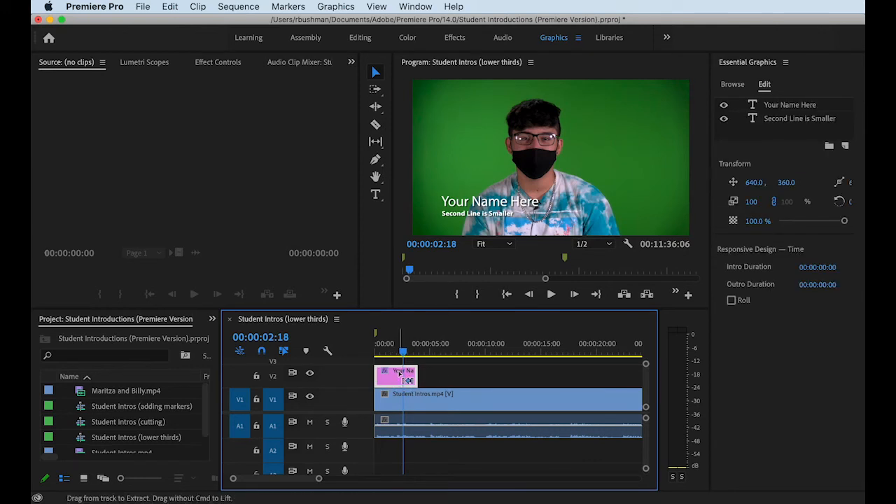
- Try pasting the lower third graphic at the start of the second student's clip, and undo the paste
key("Down")
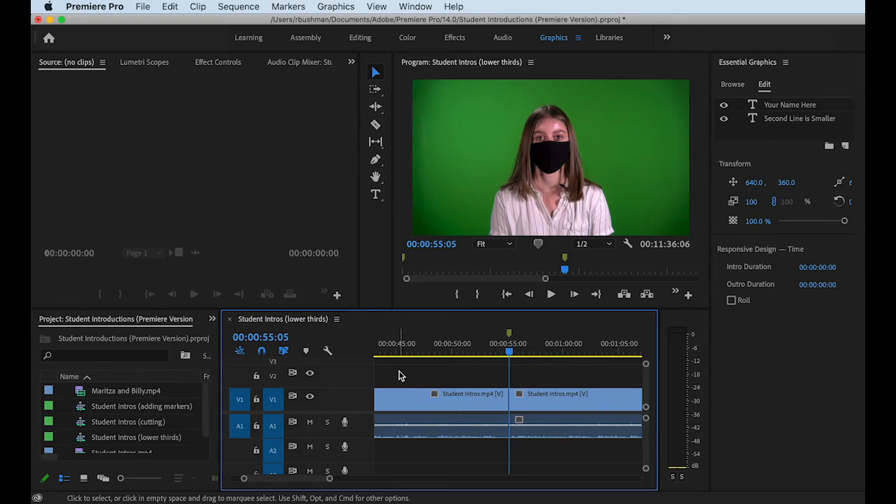
key("super+v")
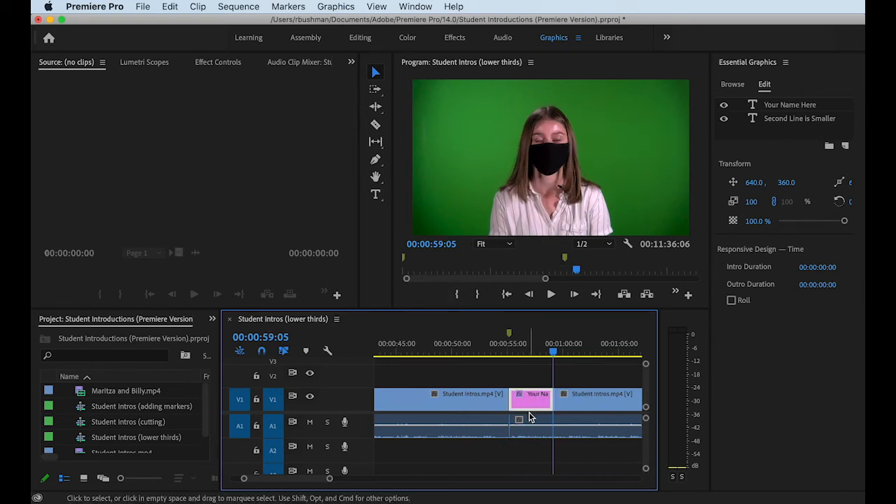
mouse_move(558, 360)
left_mouse_down()
mouse_move(552, 352)
mouse_move(501, 354)
mouse_move(565, 352)
mouse_move(491, 354)
mouse_move(545, 355)
left_mouse_up()
key("super+z")
key("Up")
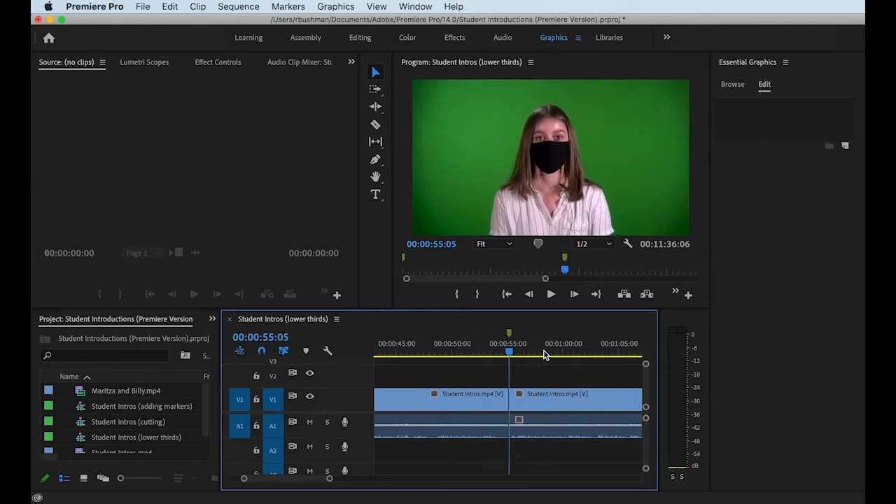
- Lock the V1 video track to protect the student clips from being overwritten
left_click(257, 401)
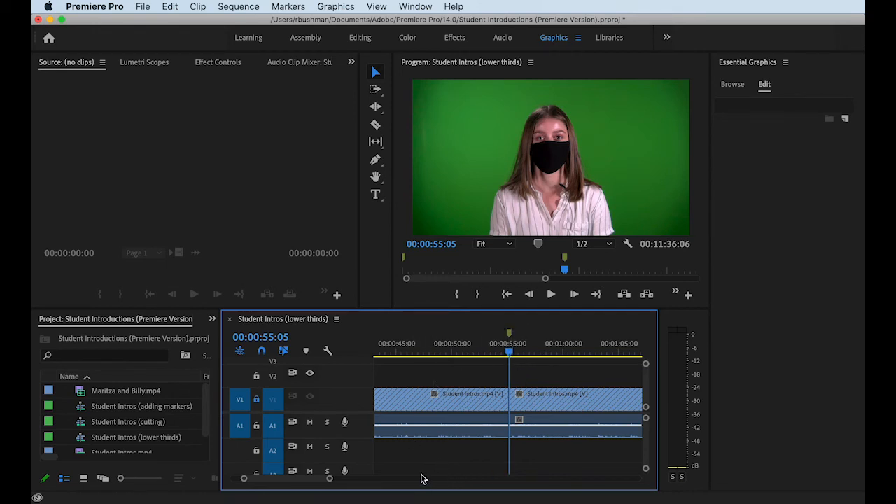
- Copy the first student's lower third graphic, paste it at the start of the second student's clip, and delete the pasted copy
left_click_drag(313, 480, 287, 479)
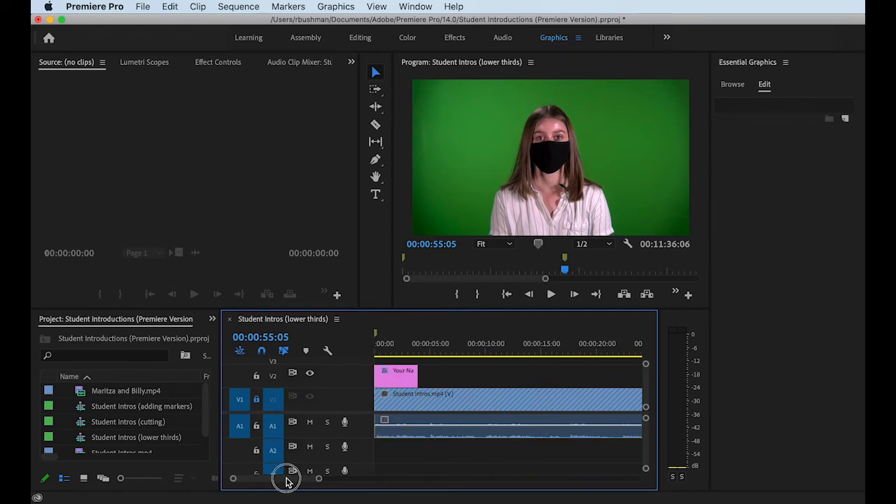
left_click(394, 378)
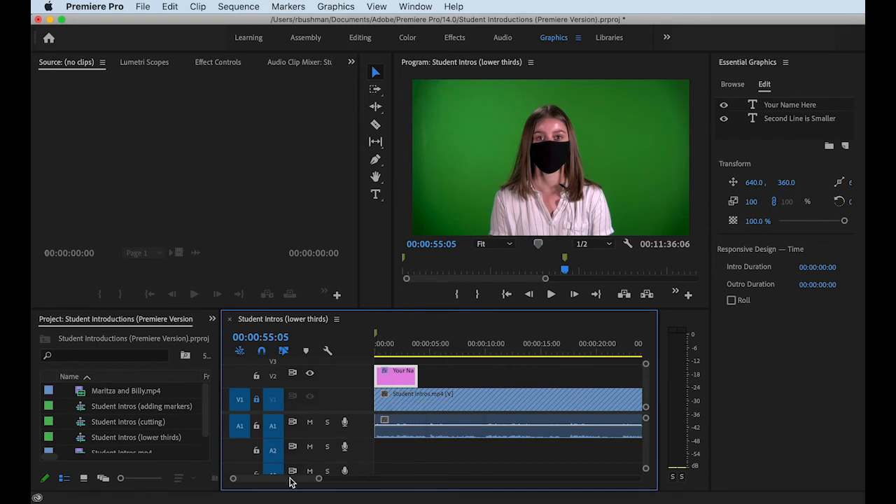
key("Down")
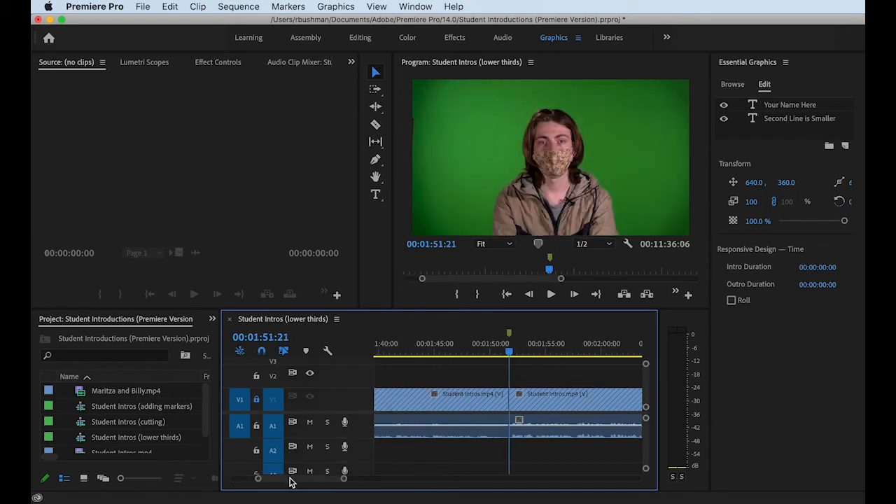
key("Up")
key("Down")
key("Up")
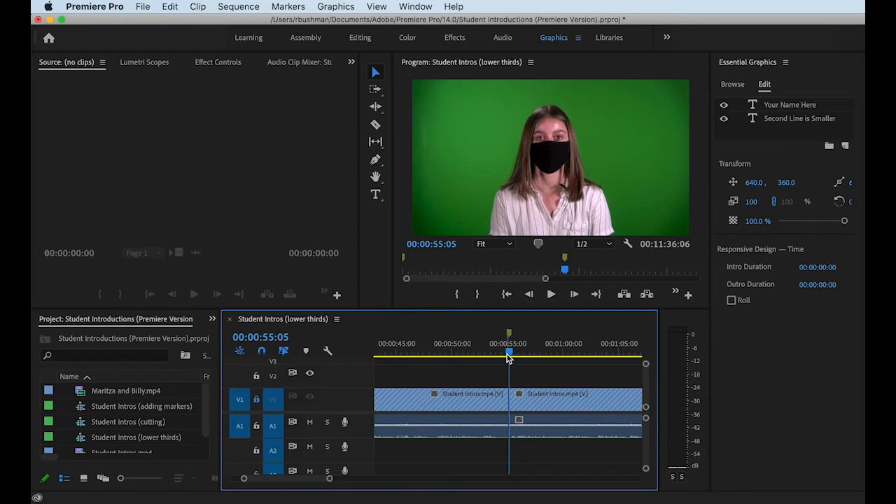
key("super+v")
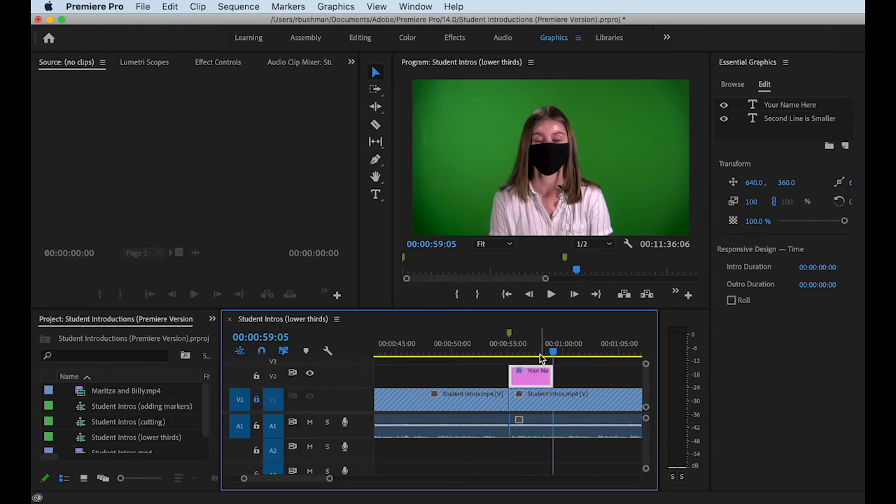
left_click(528, 355)
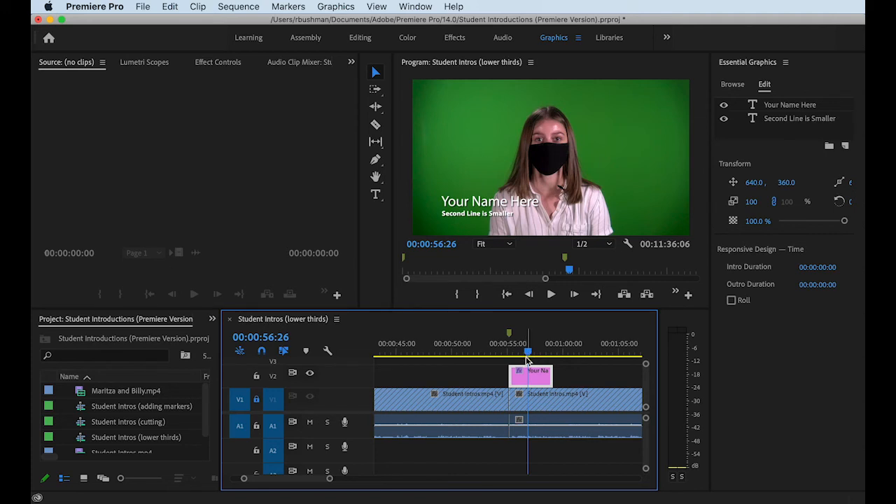
key("Delete")
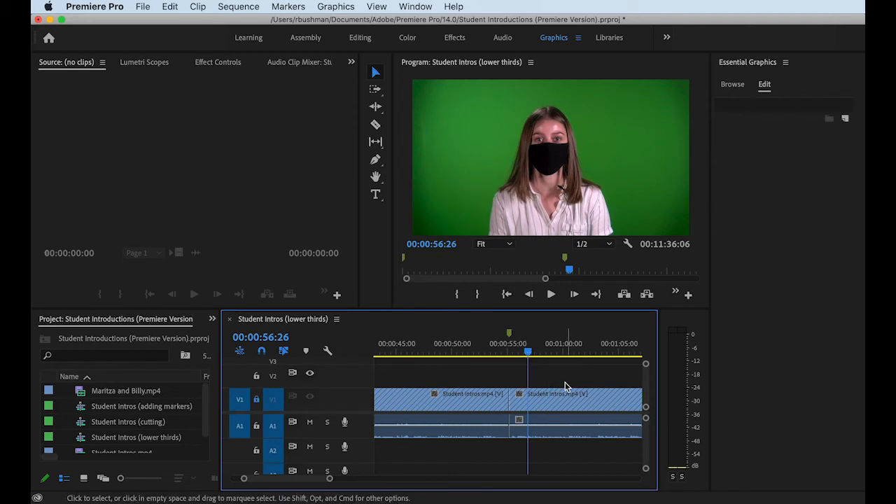
- Return to the start of the sequence, select the first student's lower third graphic, and switch to the Effects workspace
left_click_drag(526, 355, 413, 360)
key("Home")
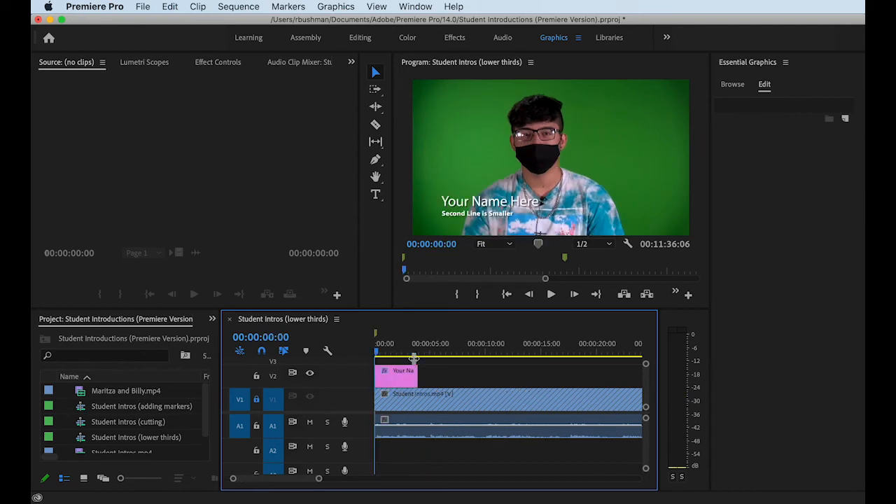
left_click(396, 375)
left_click(564, 41)
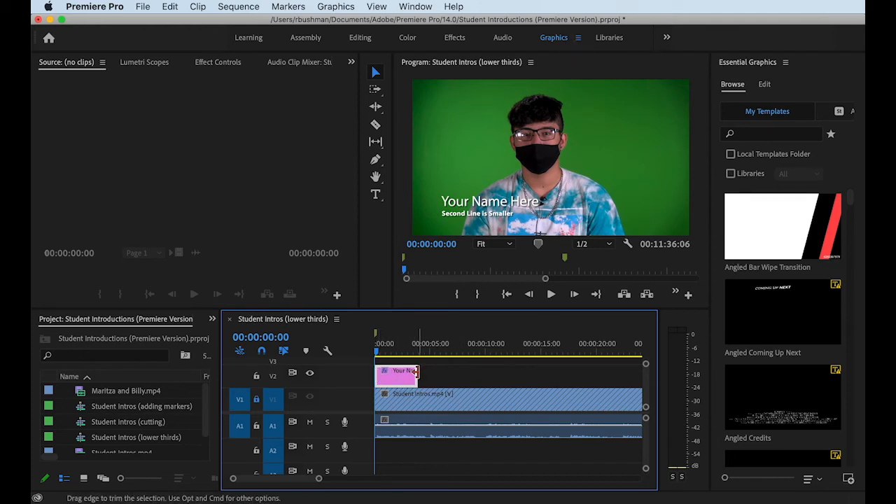
left_click(454, 39)
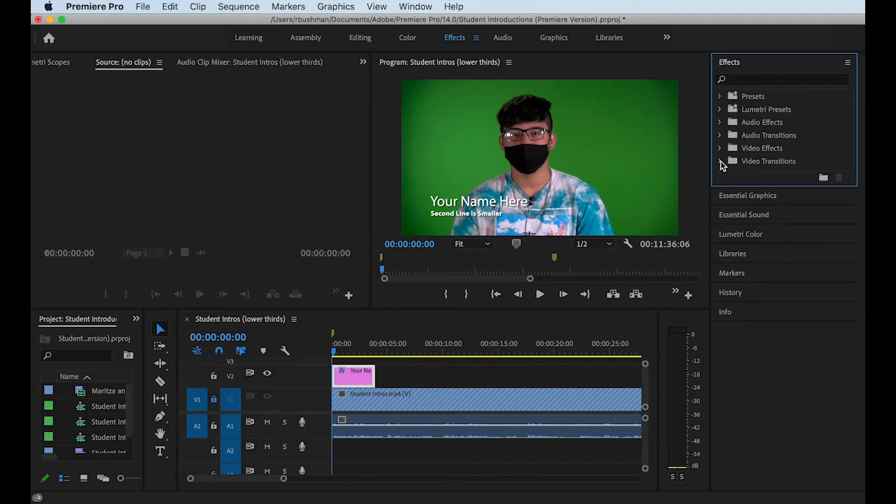
- Apply the Cross Dissolve video transition to both the start and the end of the first student's lower third graphic
left_click(721, 162)
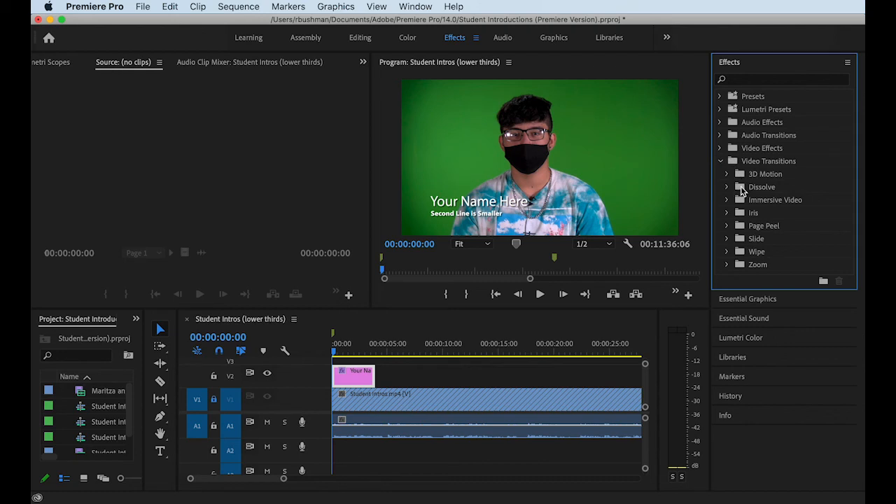
left_click(726, 187)
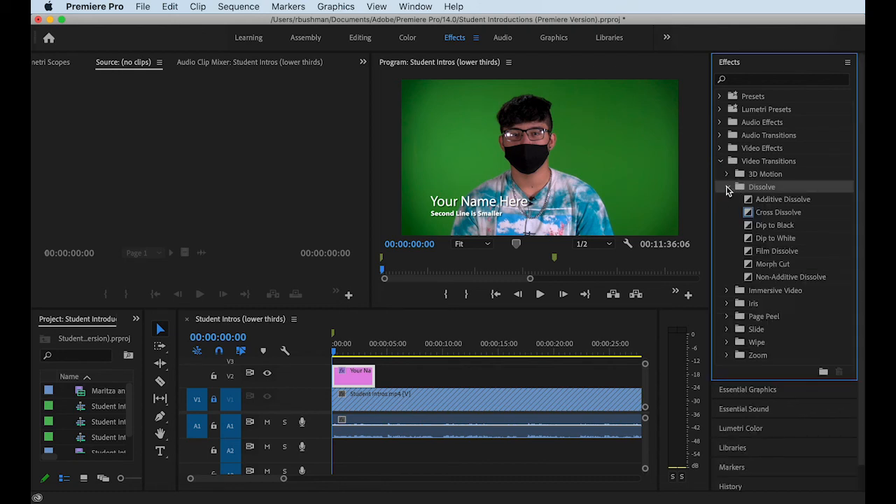
left_click(748, 214)
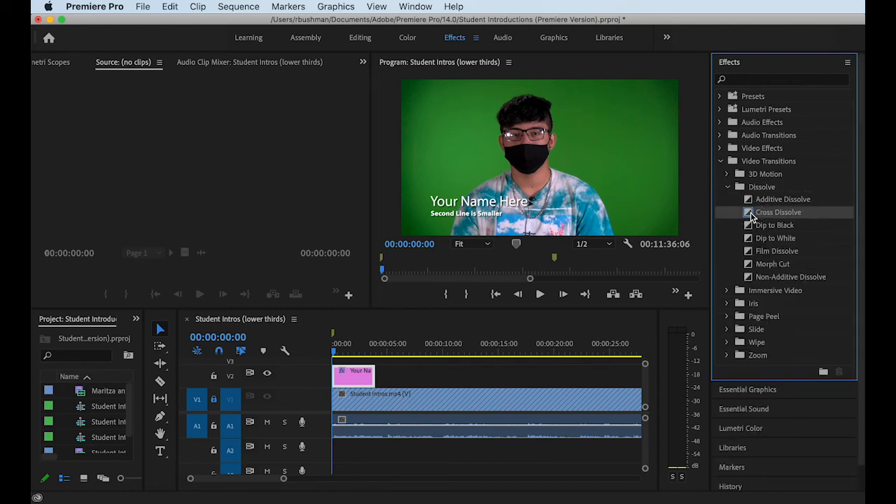
left_click_drag(751, 216, 336, 376)
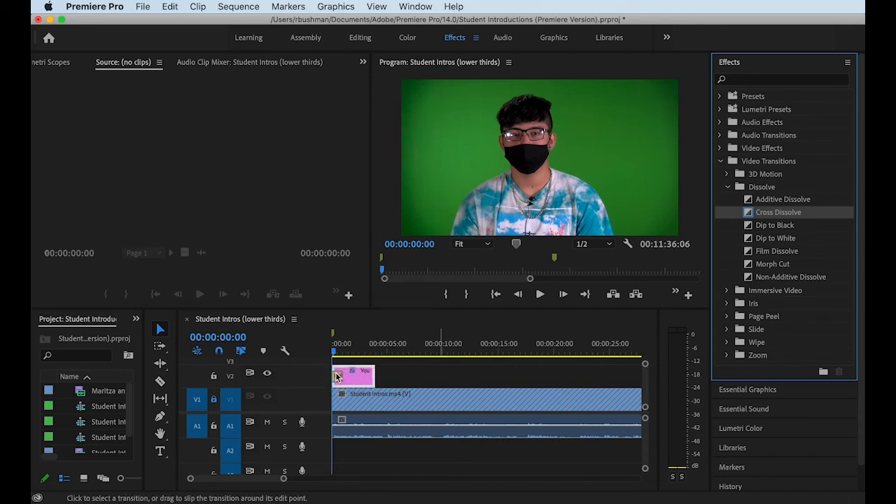
left_click_drag(745, 216, 372, 378)
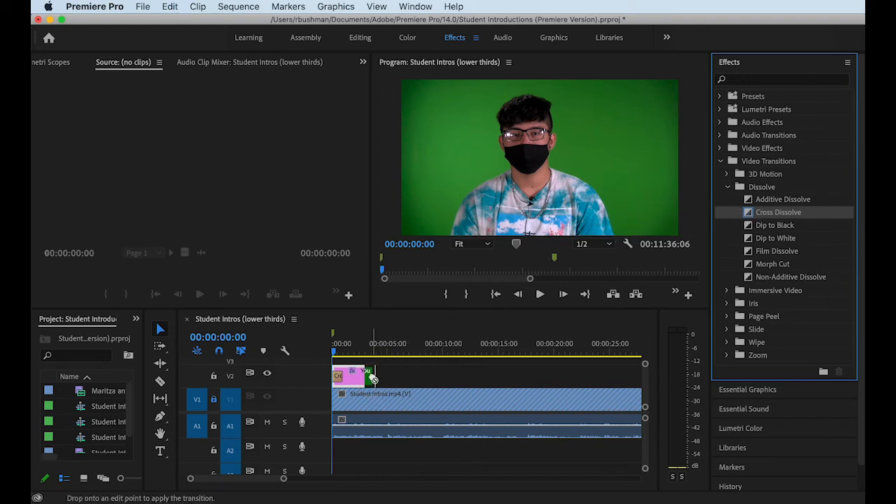
- Examine how long the Cross Dissolve transitions on the first lower third last by moving the playhead to the end of the opening dissolve
left_click(355, 353)
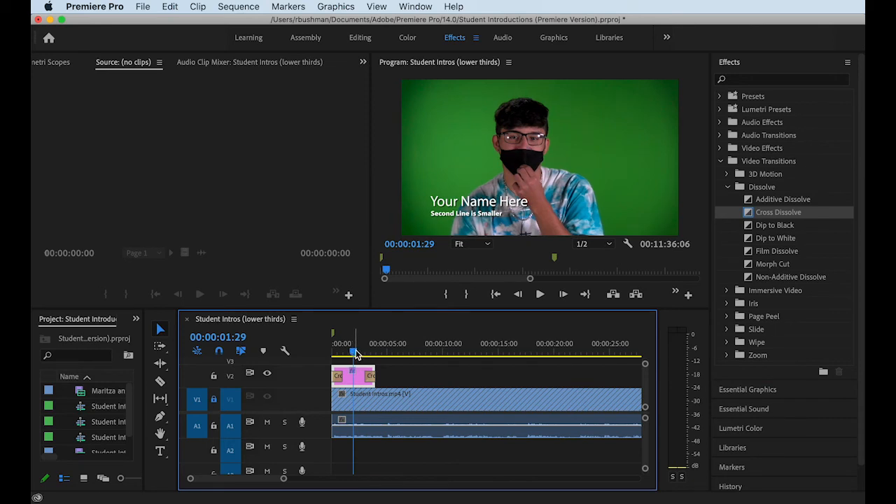
key("equal")
key("equal")
key("equal")
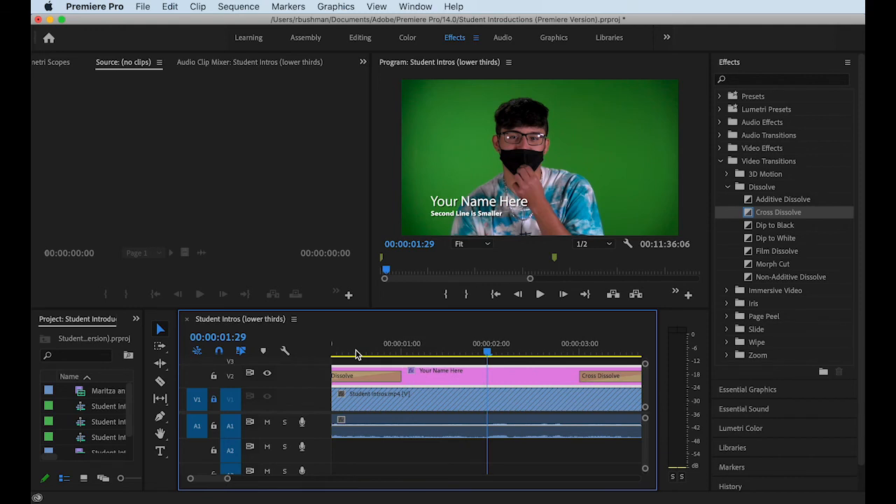
key("minus")
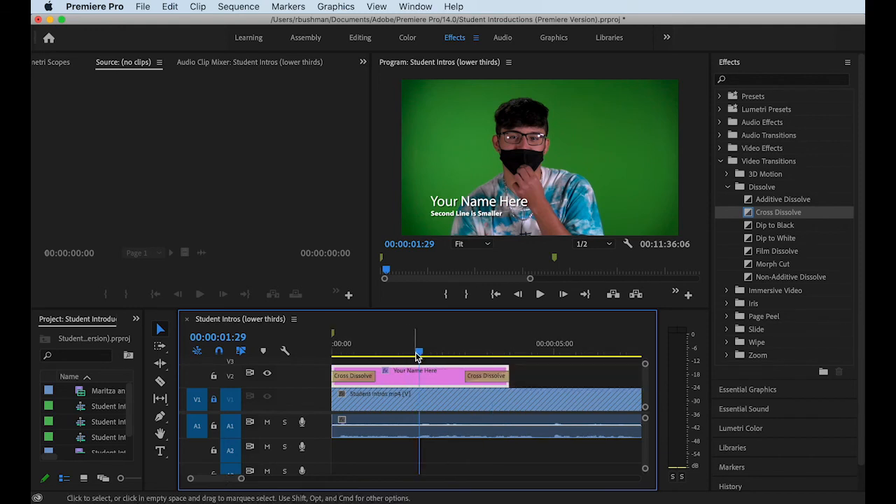
left_click_drag(417, 351, 375, 358)
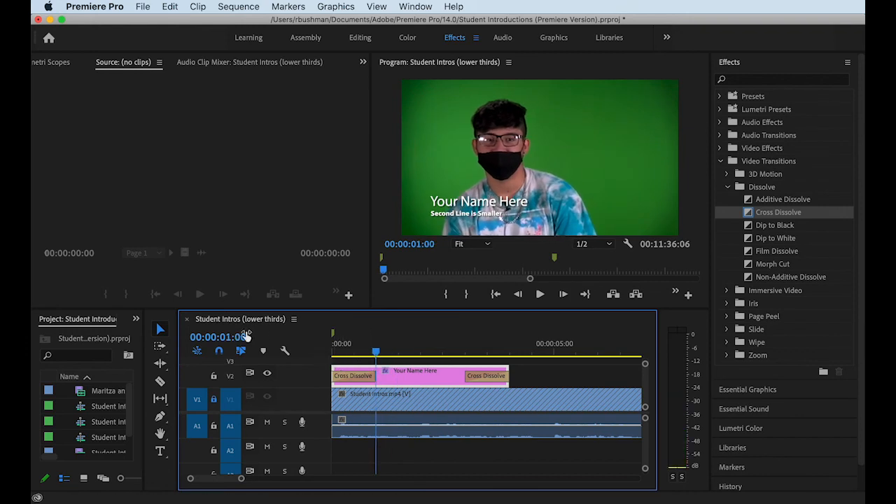
left_click_drag(377, 355, 409, 354)
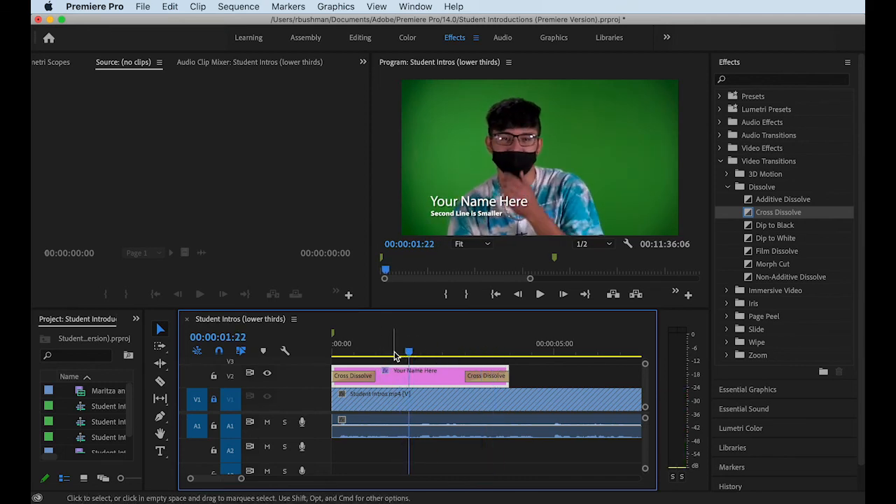
- Shorten the opening and closing Cross Dissolve transitions on the first lower third graphic to about half a second each
left_click(357, 379)
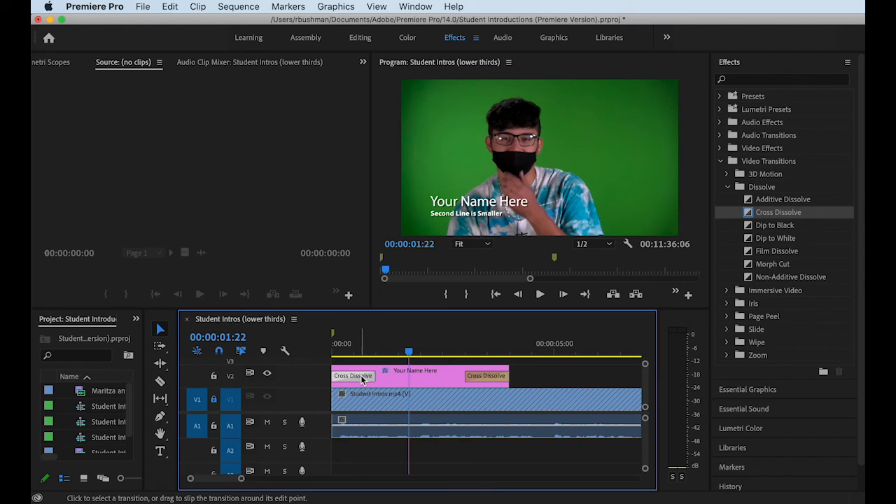
left_click(474, 378)
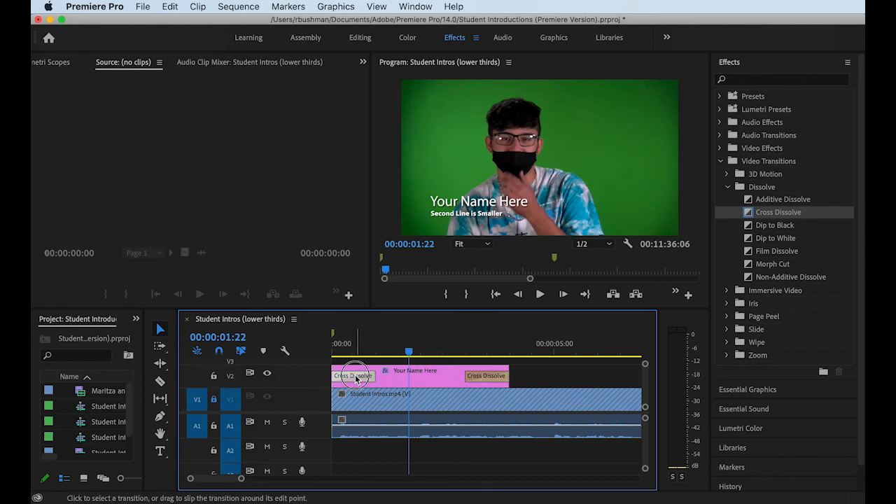
mouse_move(356, 378)
left_mouse_down()
mouse_move(424, 378)
mouse_move(364, 379)
left_mouse_up()
left_click_drag(372, 376, 351, 374)
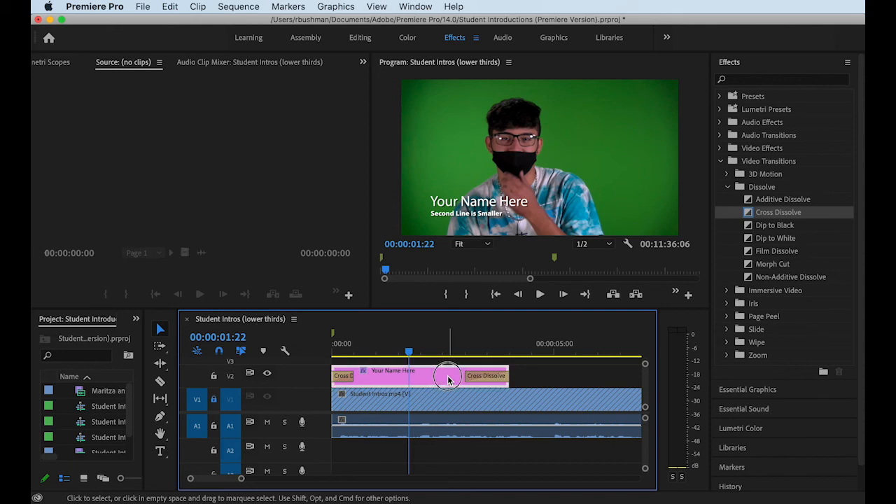
left_click(474, 379)
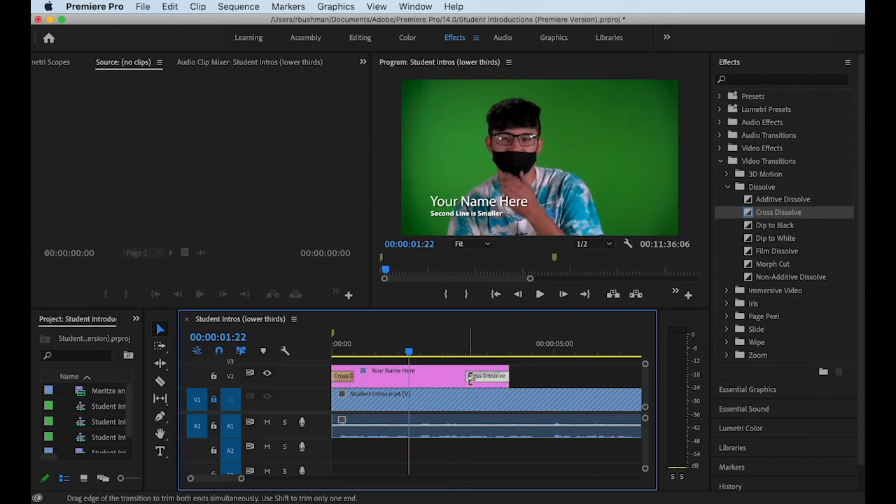
left_click_drag(471, 379, 491, 378)
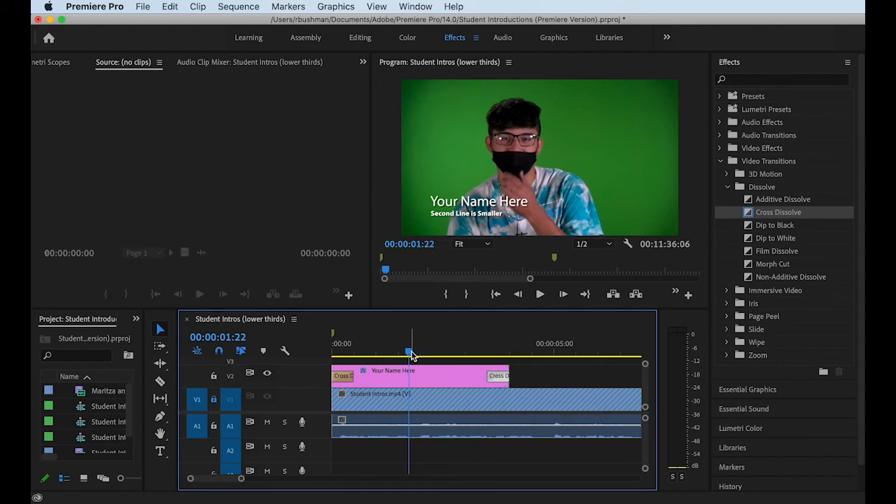
- Copy the first lower third graphic with its dissolves and paste it at the start of the second student's clip at 00:00:55:05
left_click(417, 372)
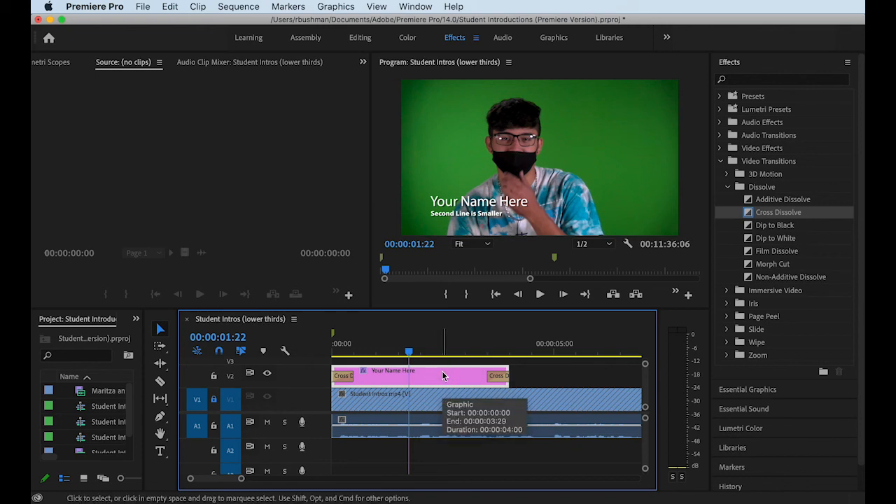
key("Down")
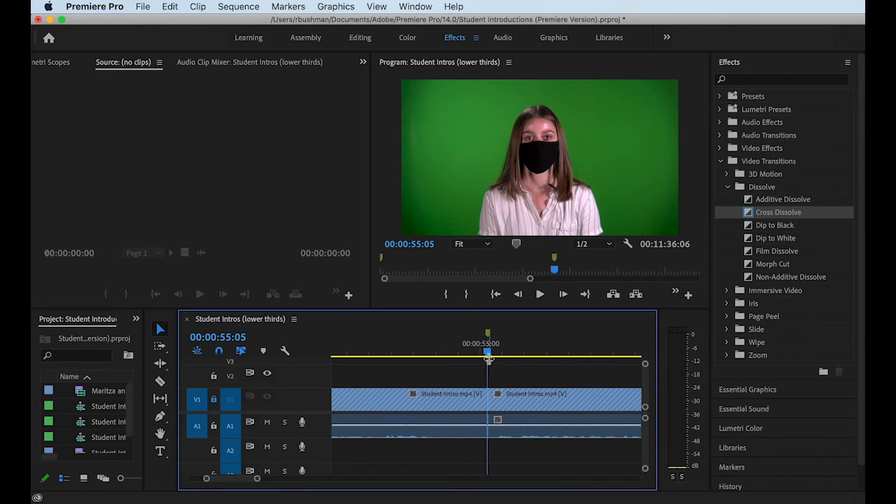
key("super+v")
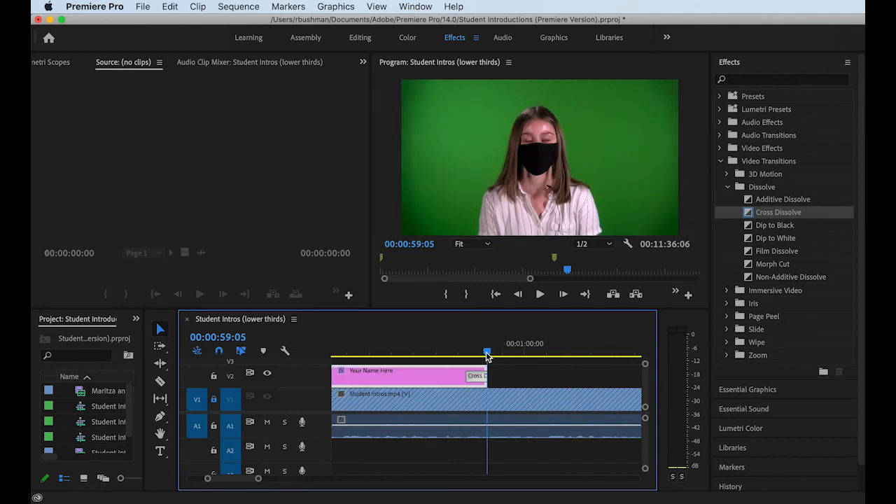
mouse_move(487, 356)
left_mouse_down()
mouse_move(473, 354)
mouse_move(497, 350)
left_mouse_up()
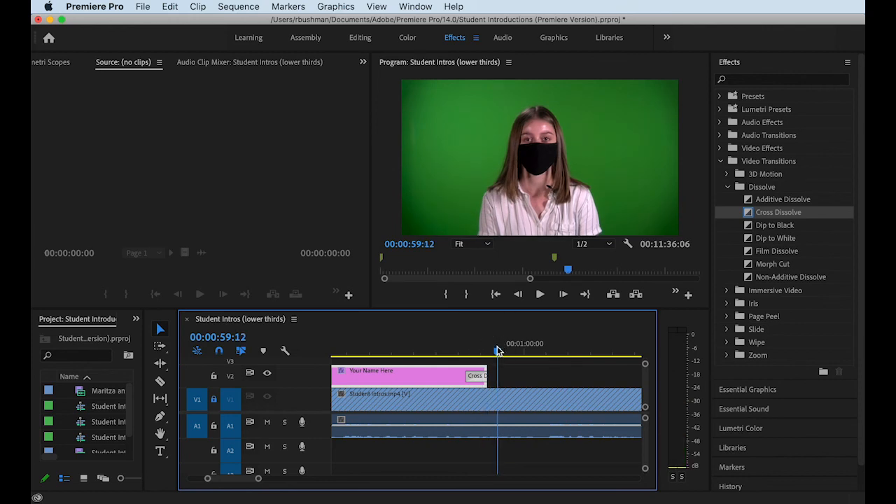
- Paste the lower third graphic at the starts of the third and fourth students' clips, at markers 00:01:51:21 and 00:02:50:14
key("shift+m")
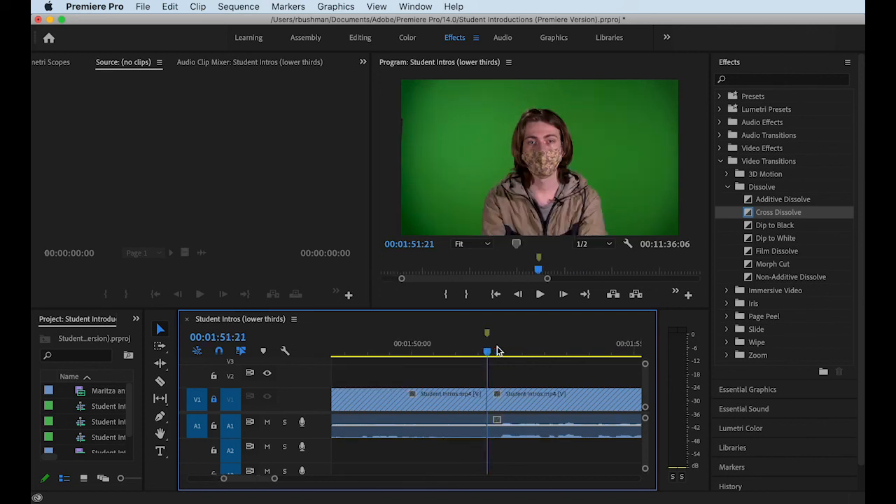
key("shift+m")
key("shift+m")
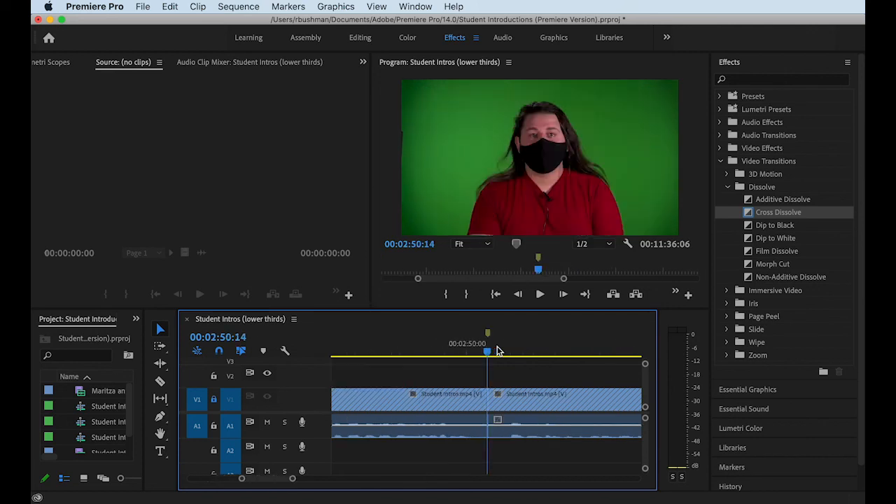
key("shift+m")
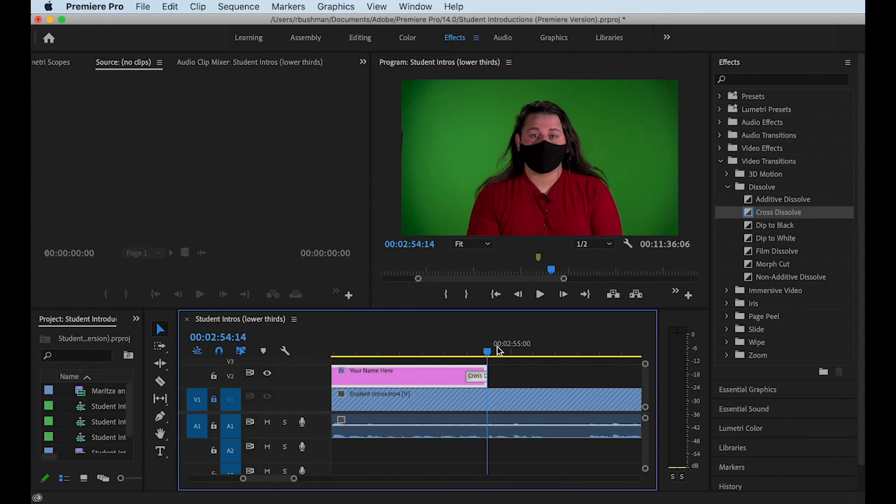
key("minus")
key("minus")
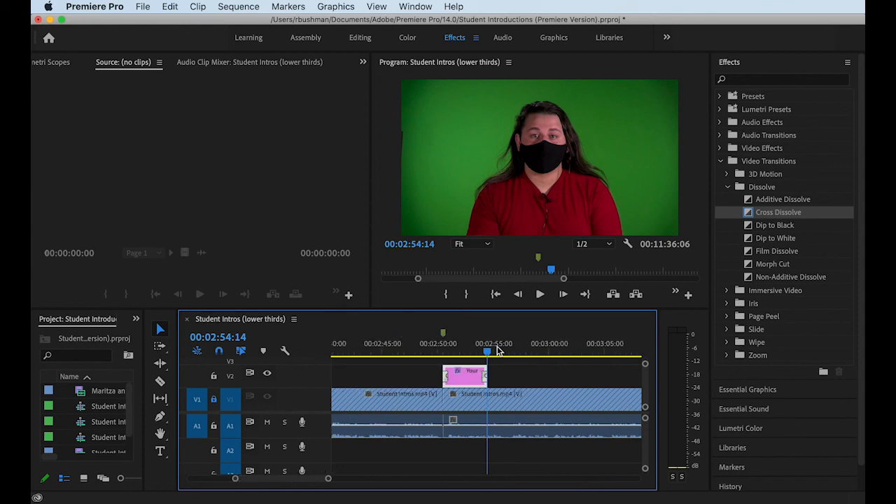
- Paste the lower third graphic at the start of the fifth student's clip, at the 00:03:50:18 marker
key("shift+m")
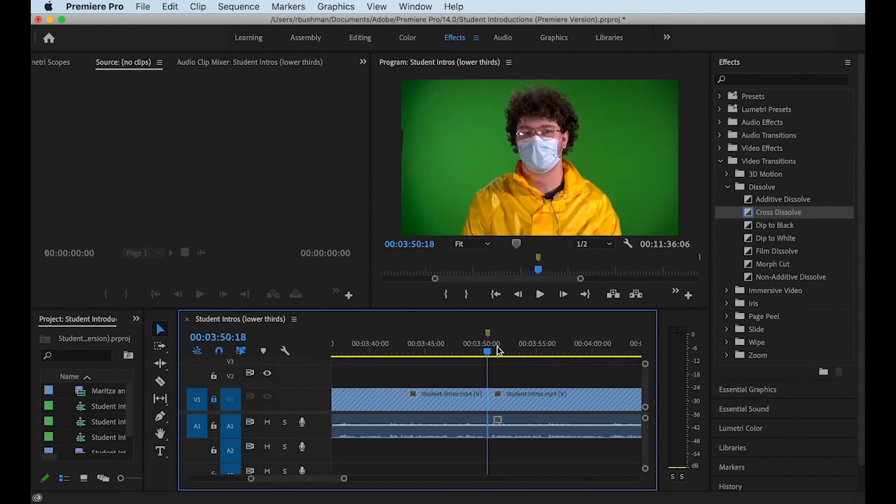
key("super+v")
key("minus")
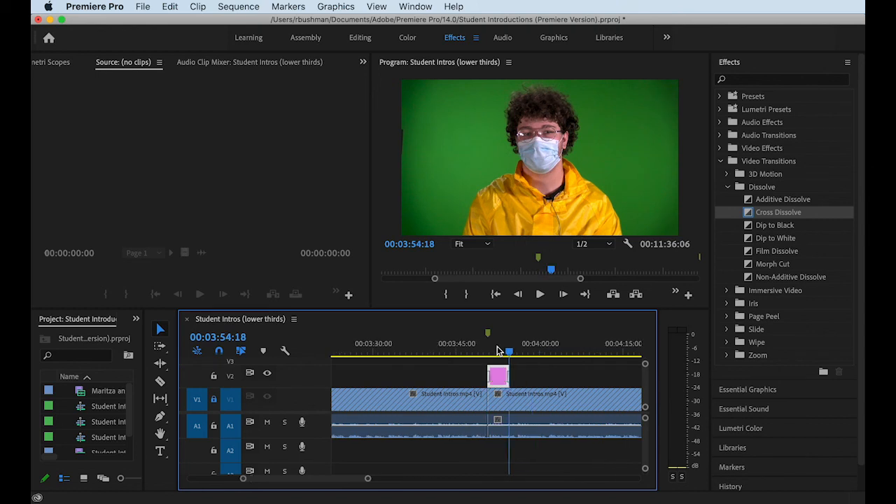
- Paste the copied lower third graphic at the starts of the sixth and seventh students' clips, at the next two markers
key("minus")
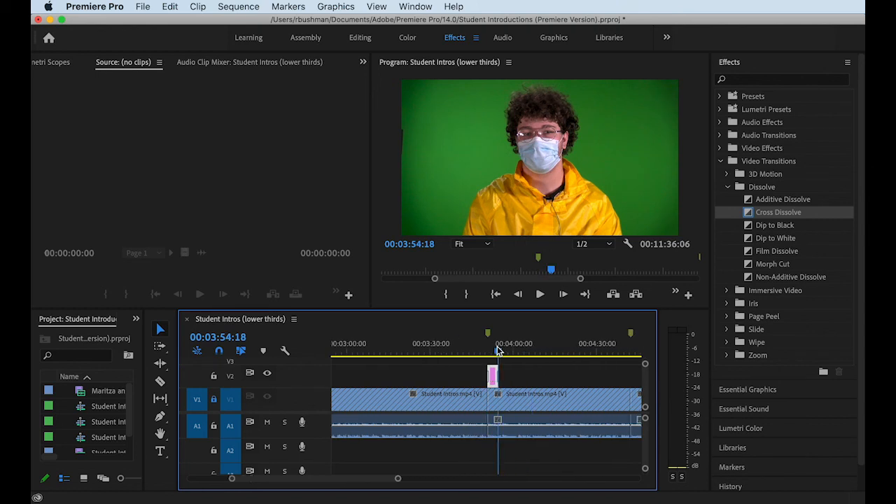
key("shift+m")
key("super+v")
key("shift+m")
key("super+v")
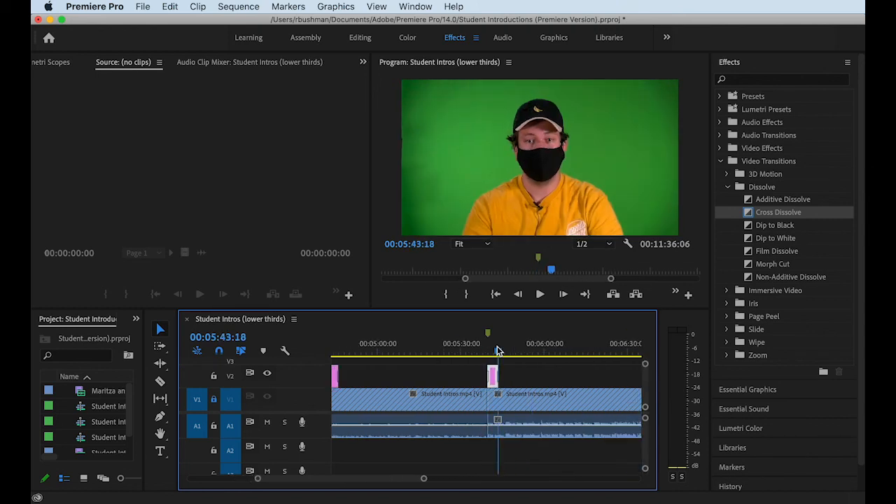
- Paste the lower third graphic at the starts of the eighth and ninth students' clips, at marker 00:06:37:24 and the one following it
key("minus")
key("minus")
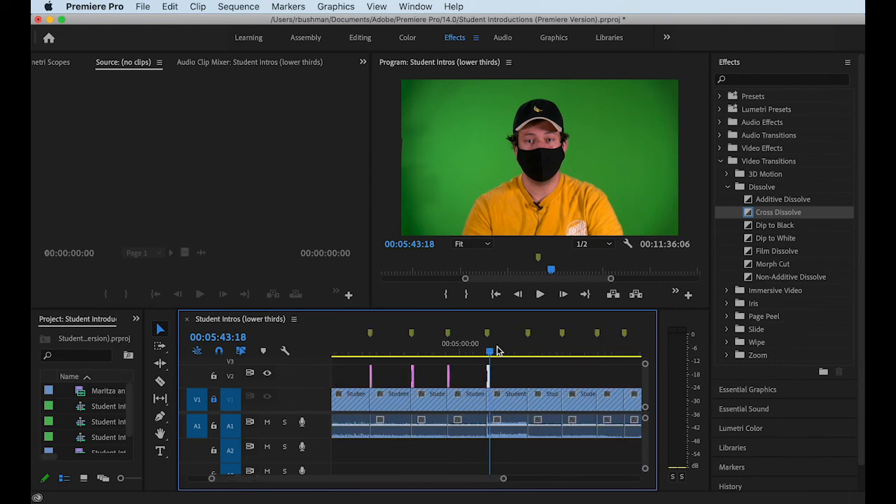
key("shift+m")
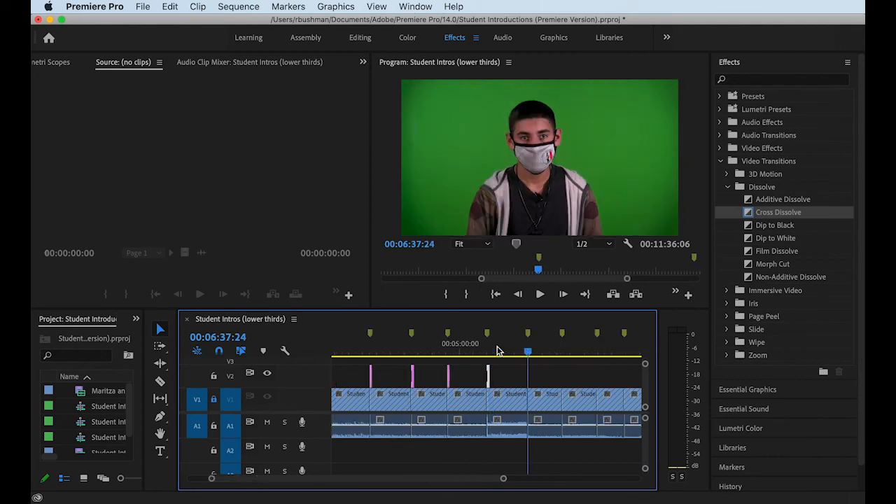
key("super+v")
key("shift+m")
key("super+v")
- Paste the lower third graphic at the starts of the tenth and eleventh clips, at marker 00:08:17:12 and the one following it
key("shift+m")
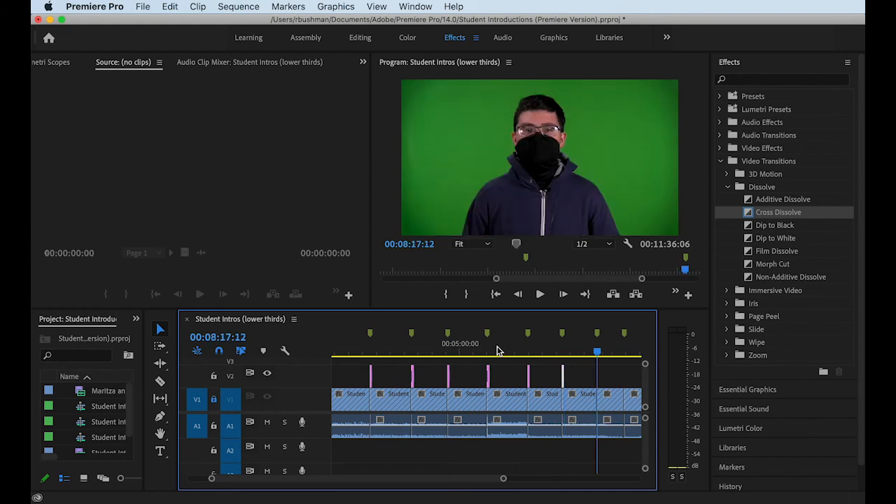
key("super+v")
key("shift+m")
key("super+v")
- Paste the lower third graphic at the starts of the last two clips, at markers 00:09:46:25 and 00:10:42:05, and show the whole sequence
key("shift+m")
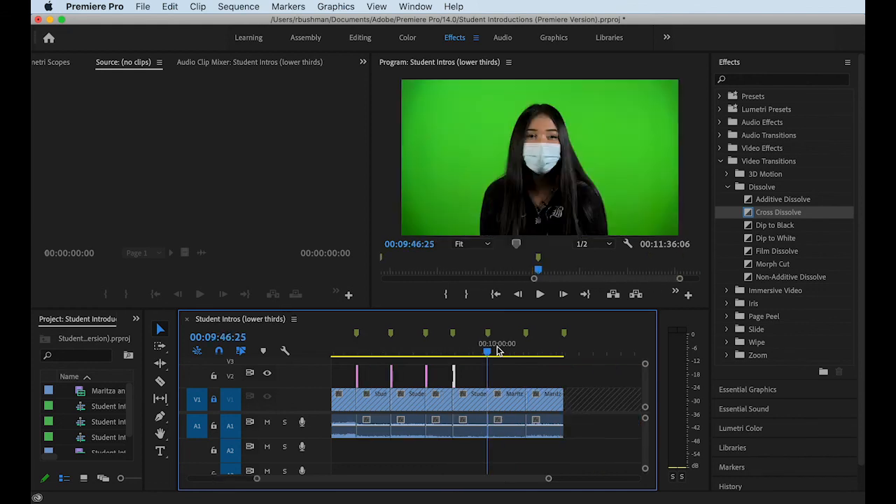
key("super+v")
key("shift+m")
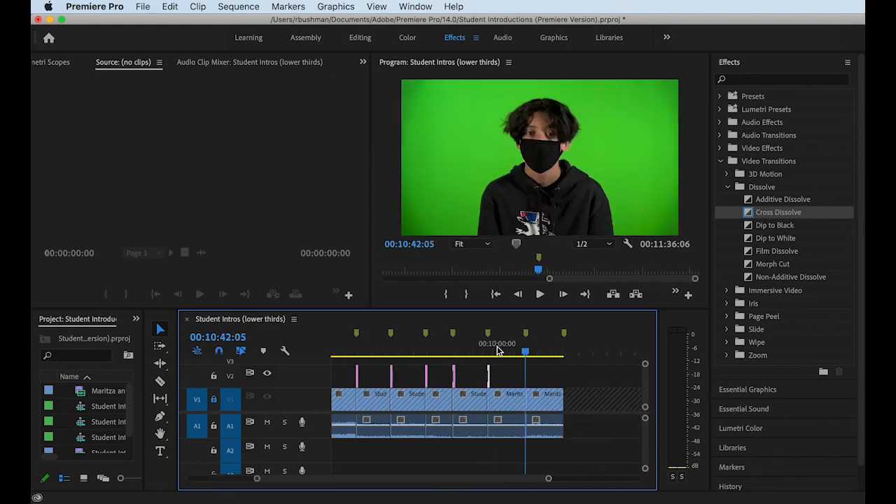
key("super+v")
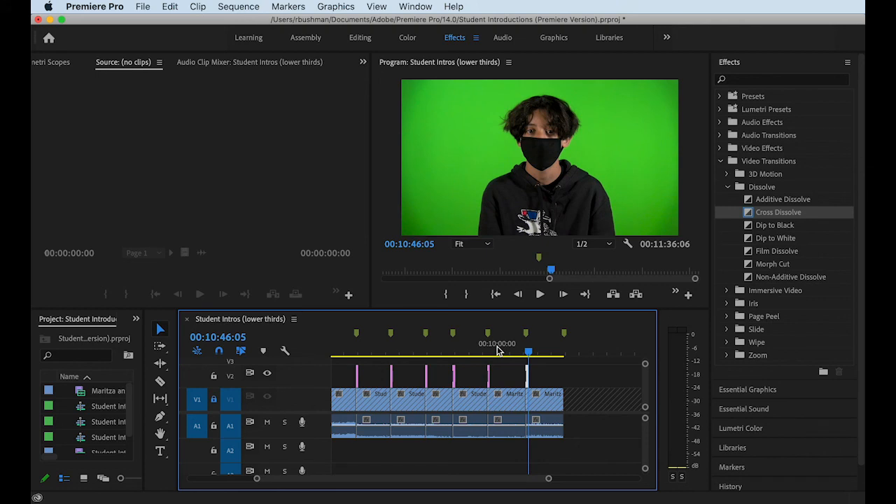
key("backslash")
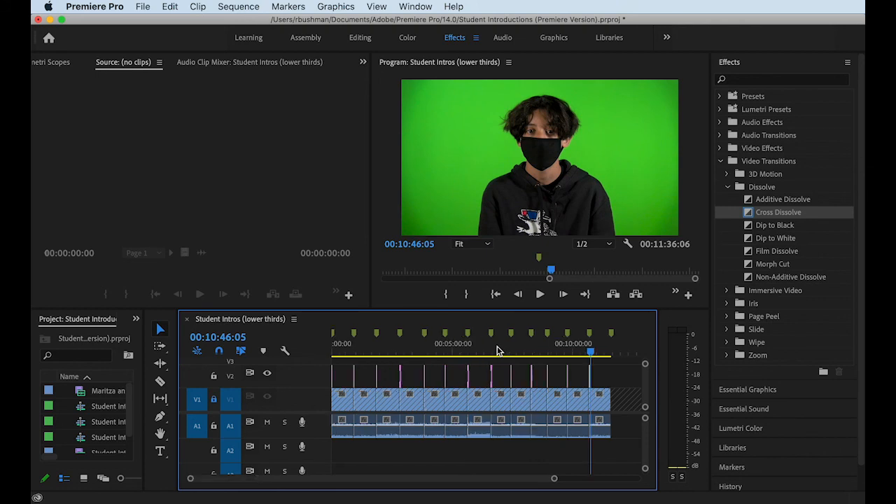
- Scrub through the middle of the sequence to review the placement of the lower third graphics against the student clips and markers
left_click_drag(590, 352, 455, 359)
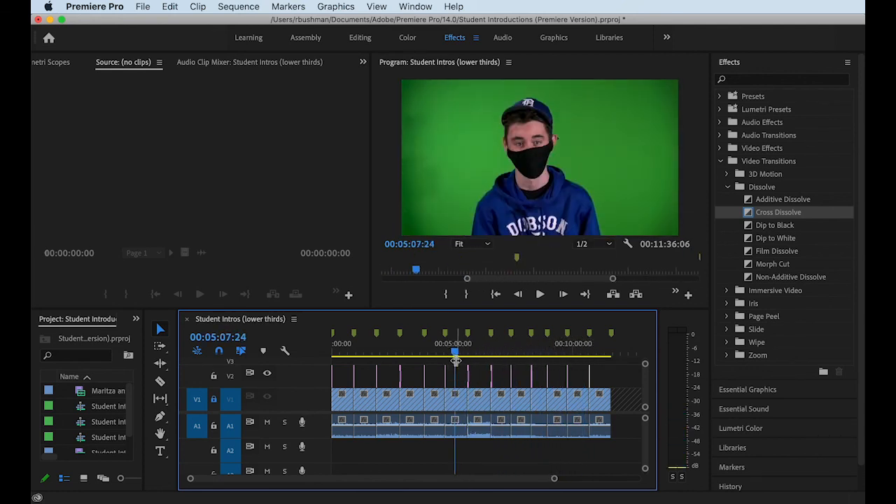
key("equal")
key("equal")
key("equal")
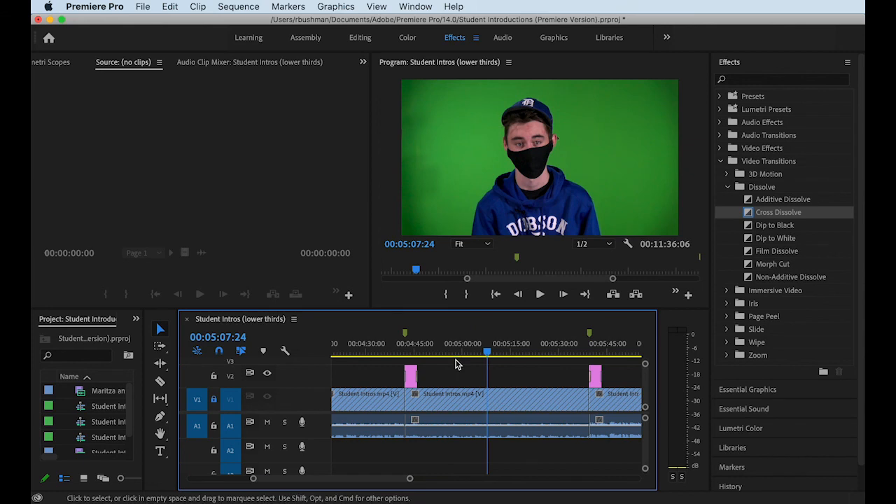
key("minus")
left_click_drag(490, 356, 467, 377)
key("minus")
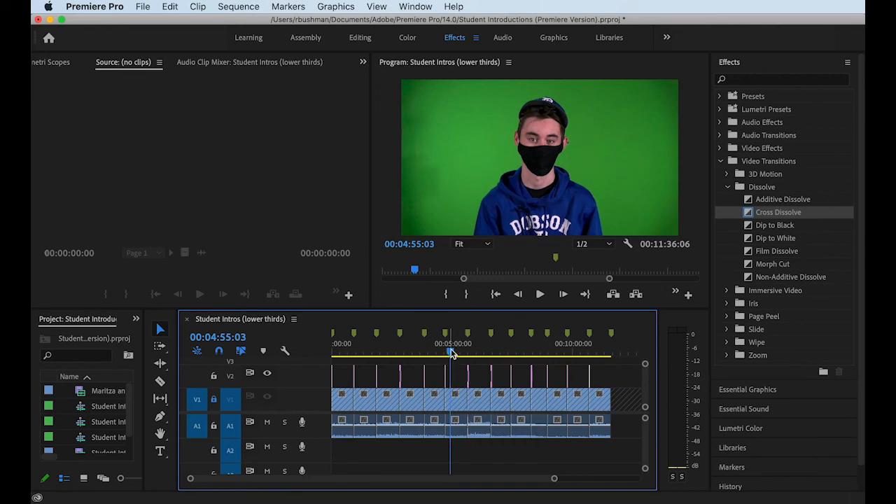
left_click(446, 353)
left_click_drag(446, 354, 488, 352)
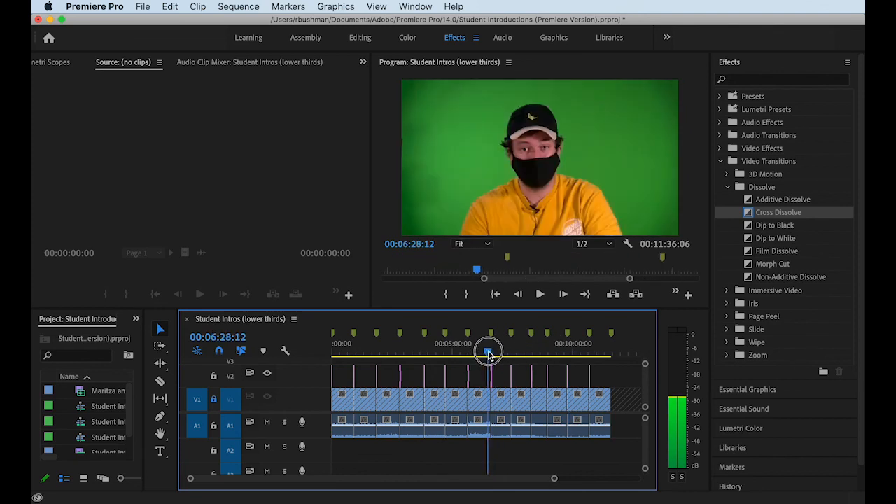
- Unlock the V1 video track and lock it again
left_click(214, 401)
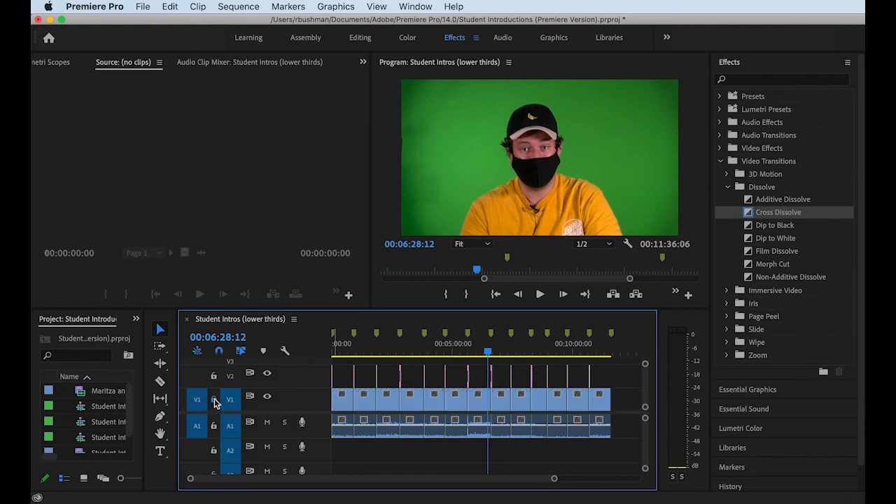
left_click(214, 400)
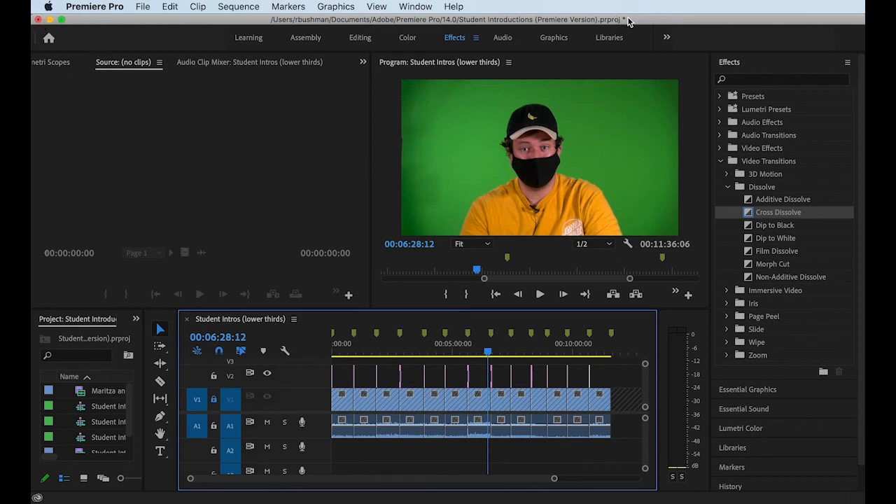
- Save the project with the pasted lower third graphics under its current file name
left_click(142, 6)
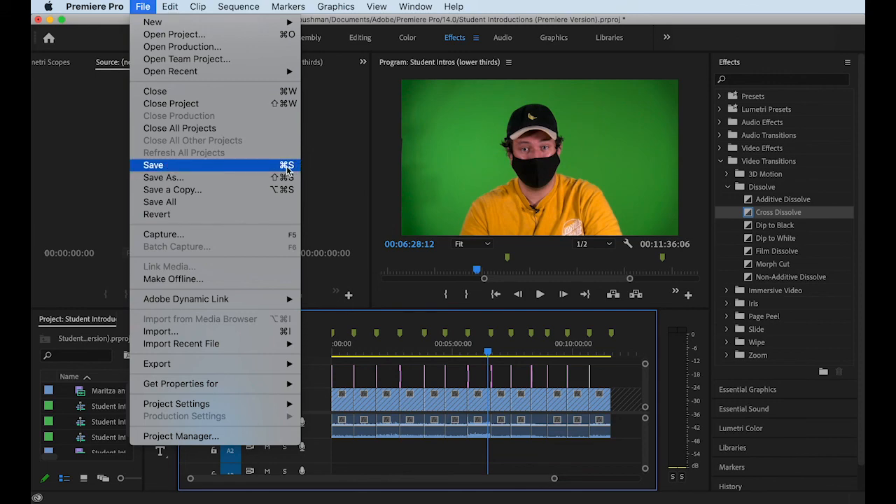
left_click(149, 4)
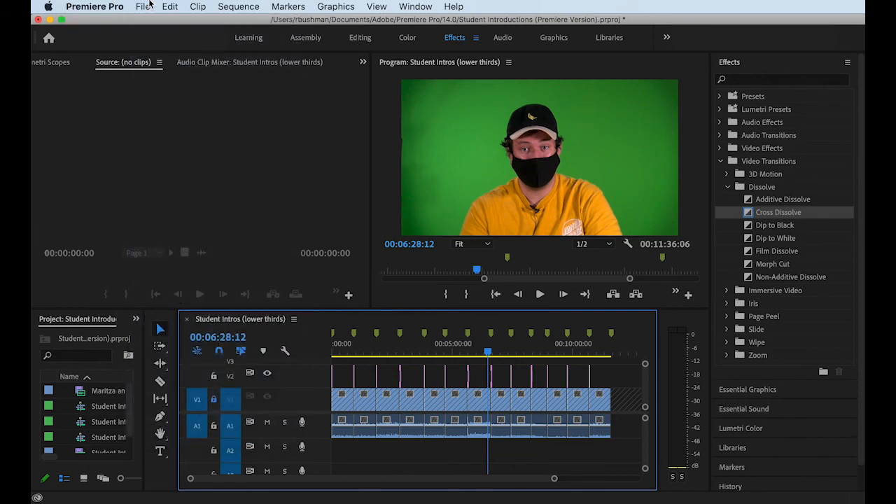
key("super+s")
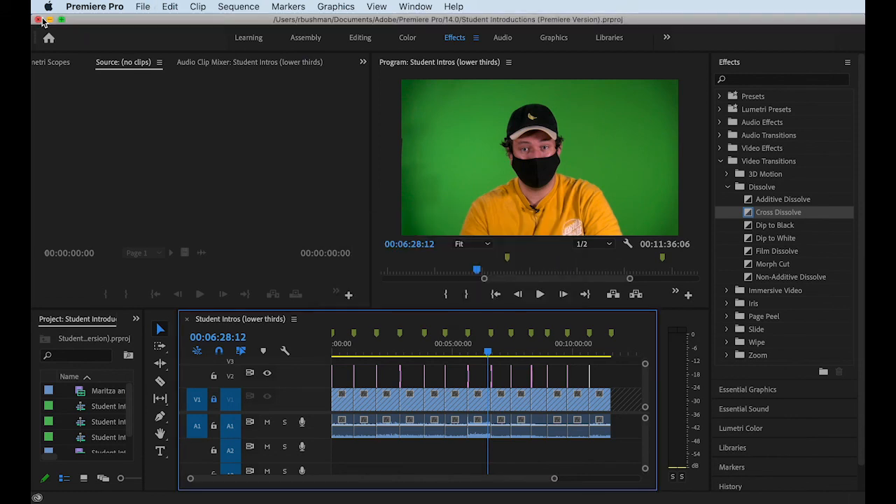